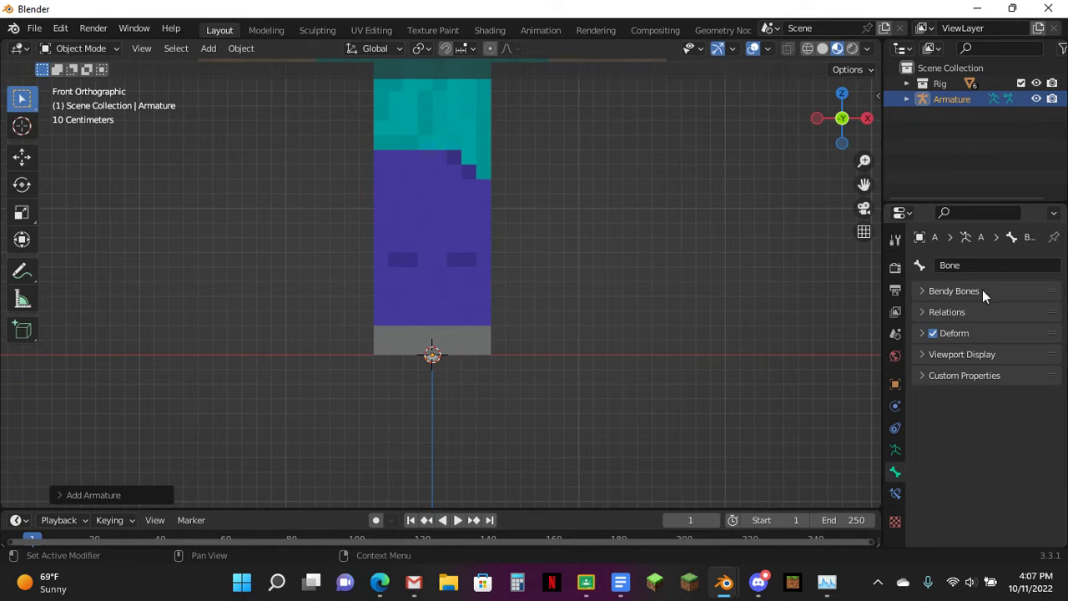
Rename the new bone Base and set the armature to display in front of the mesh.
type("B")
left_click(896, 450)
left_click(940, 488)
scroll(964, 492, "down", 3)
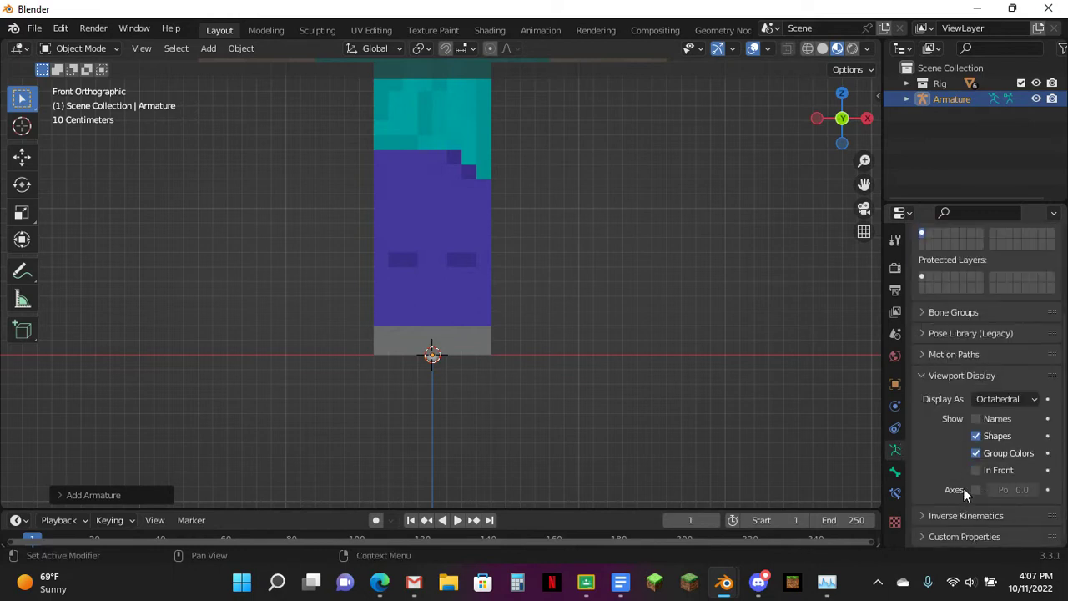
left_click(976, 470)
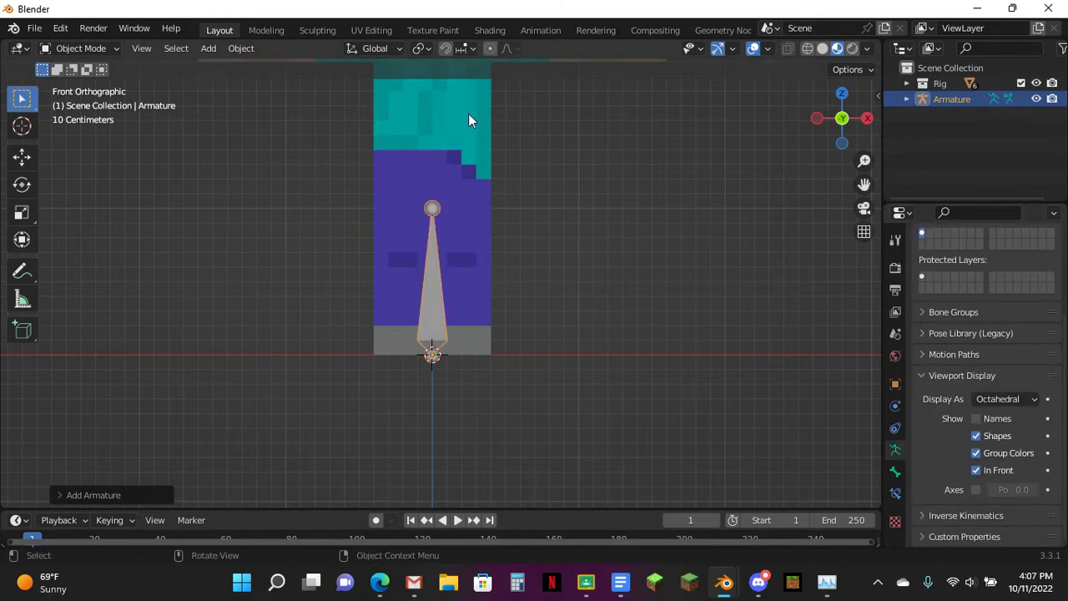
Hide the character's body parts above the legs.
scroll(359, 125, "down", 5)
left_click_drag(360, 125, 551, 196)
key("h")
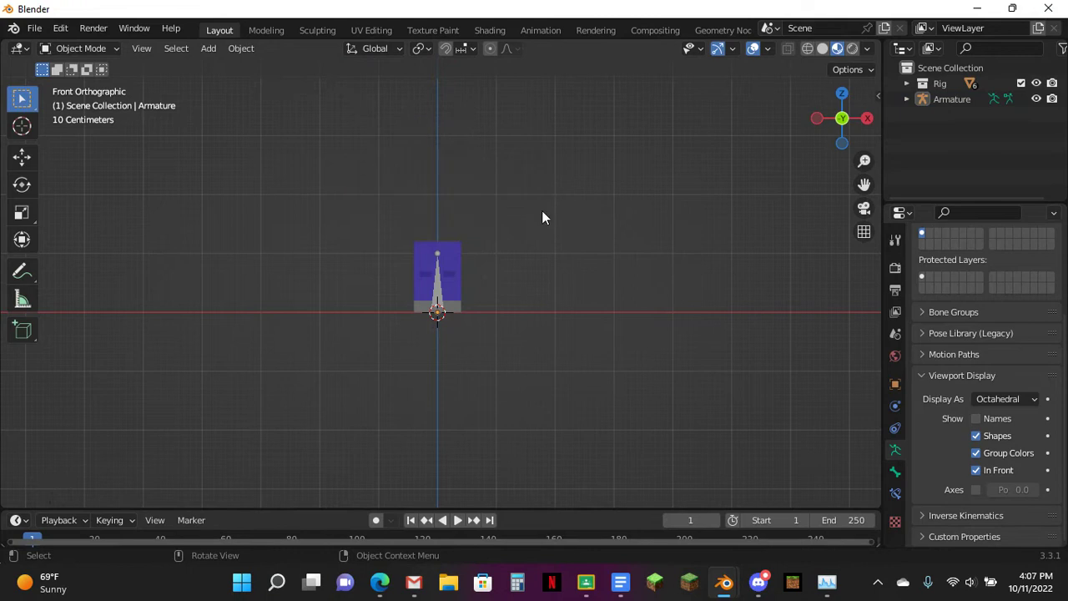
Open the armature for editing and turn on snapping.
left_click(438, 297)
scroll(445, 271, "up", 4)
left_click(448, 201)
left_click(438, 267)
key("Tab")
left_click(447, 48)
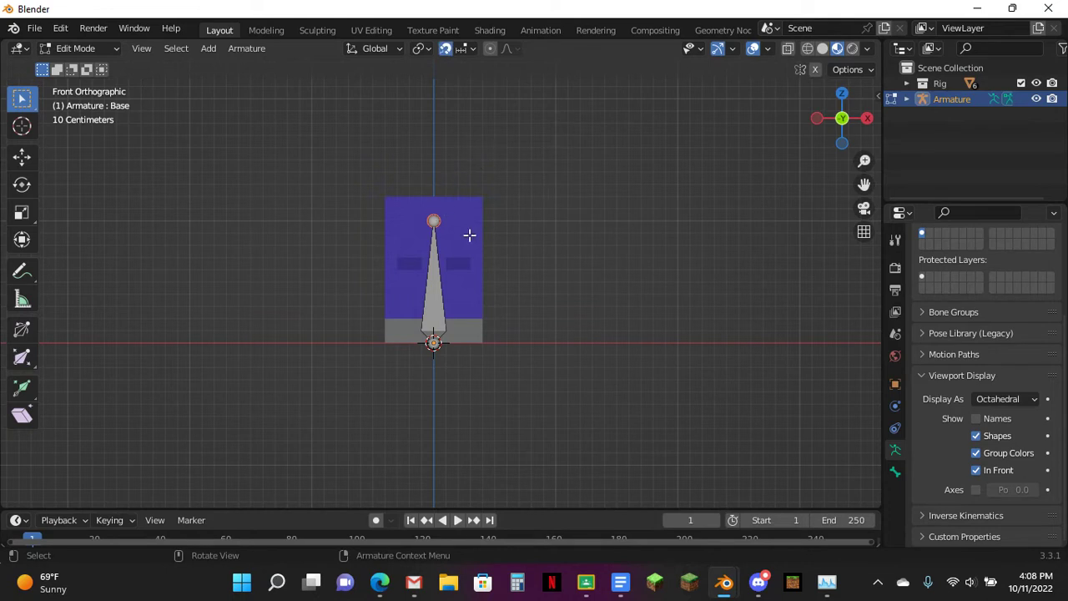
Duplicate the Base bone 0.2 m toward the character's right leg and raise the copy to the top of the leg.
left_click(432, 302)
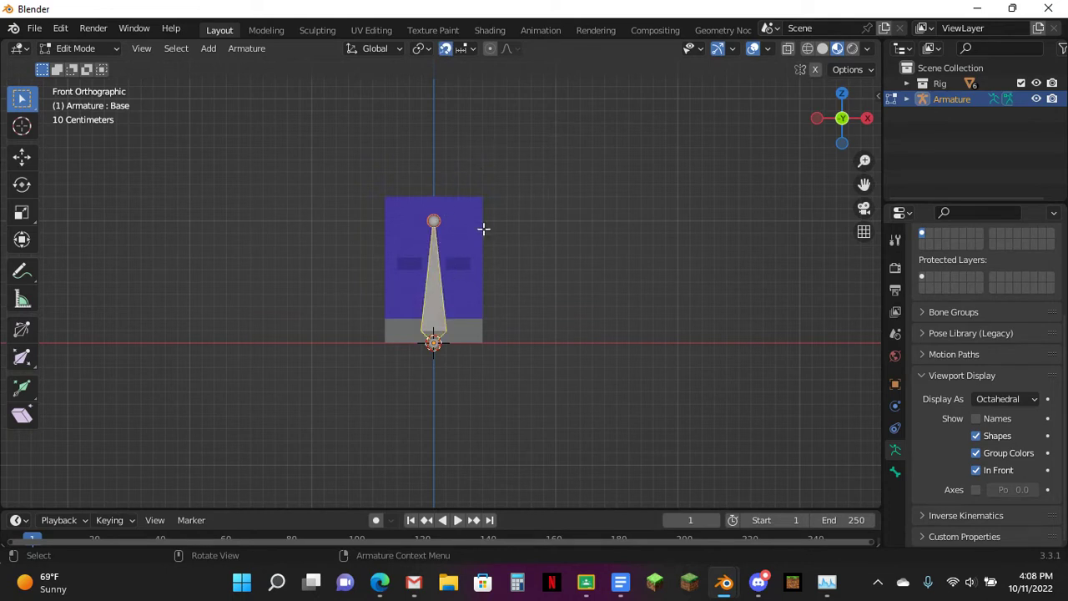
key("shift+d")
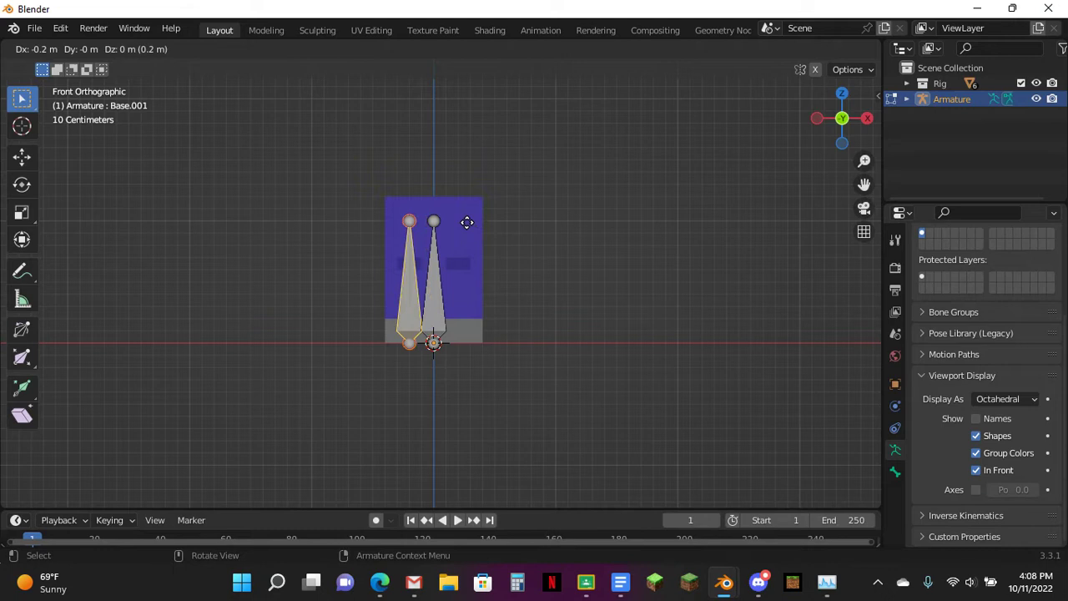
left_click(466, 222)
key("g")
left_click(447, 242)
Rotate the duplicated leg bone by 180° and clear its roll.
type("r180")
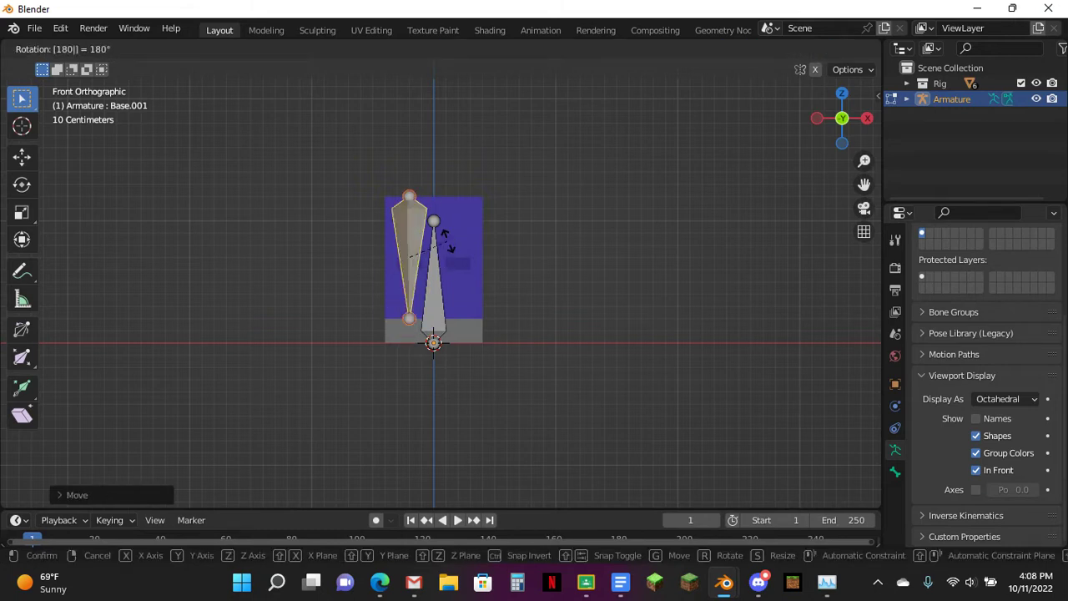
key("Return")
key("alt+r")
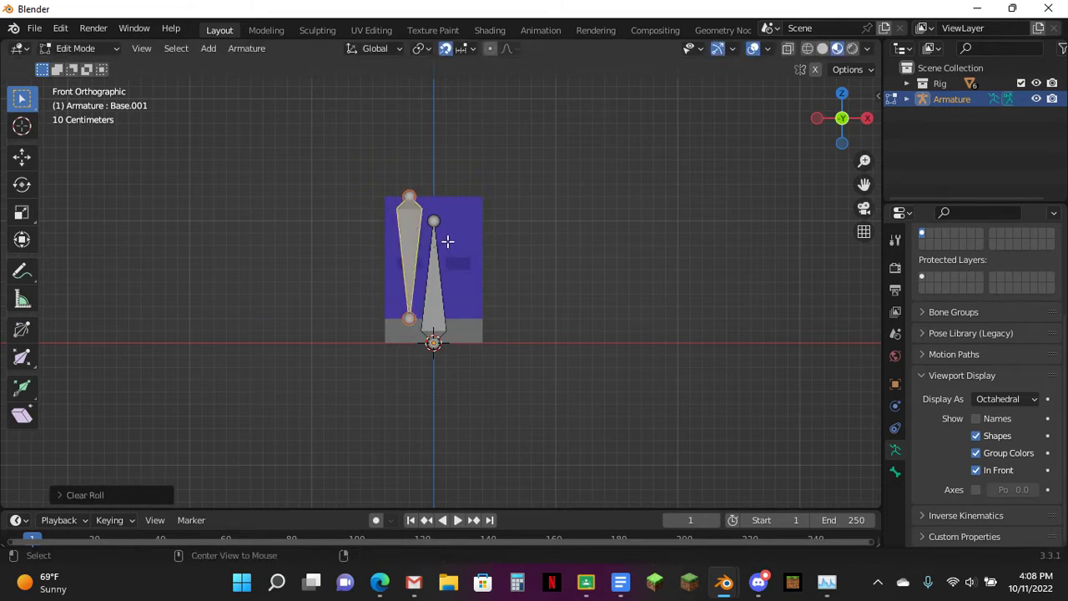
Extend the leg bone's lower tip down to the sole and subdivide the bone into two segments.
left_click(415, 317)
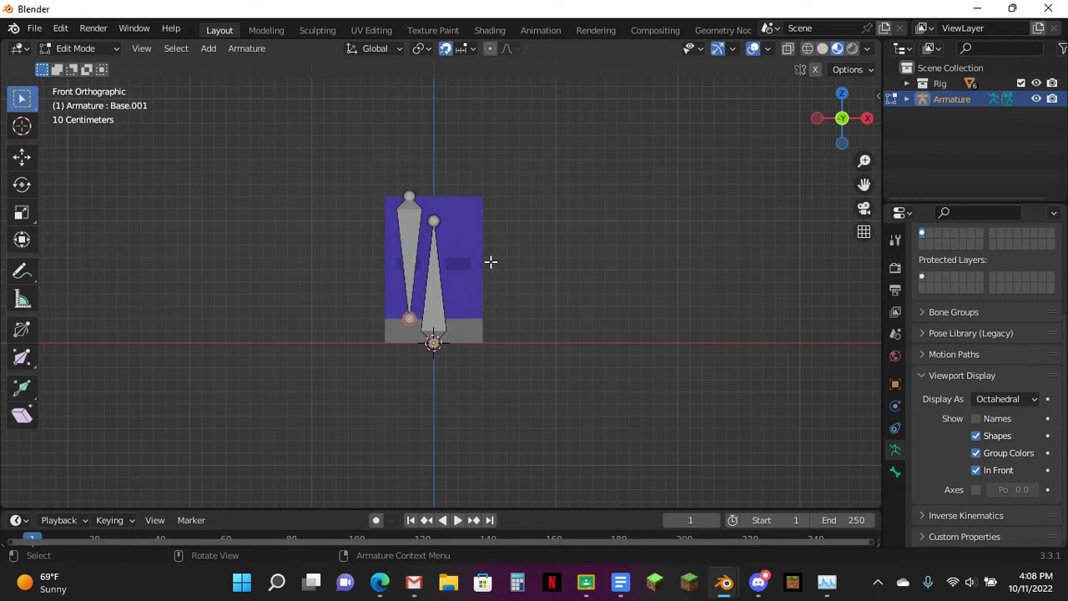
key("g")
left_click(486, 285)
left_click(417, 265)
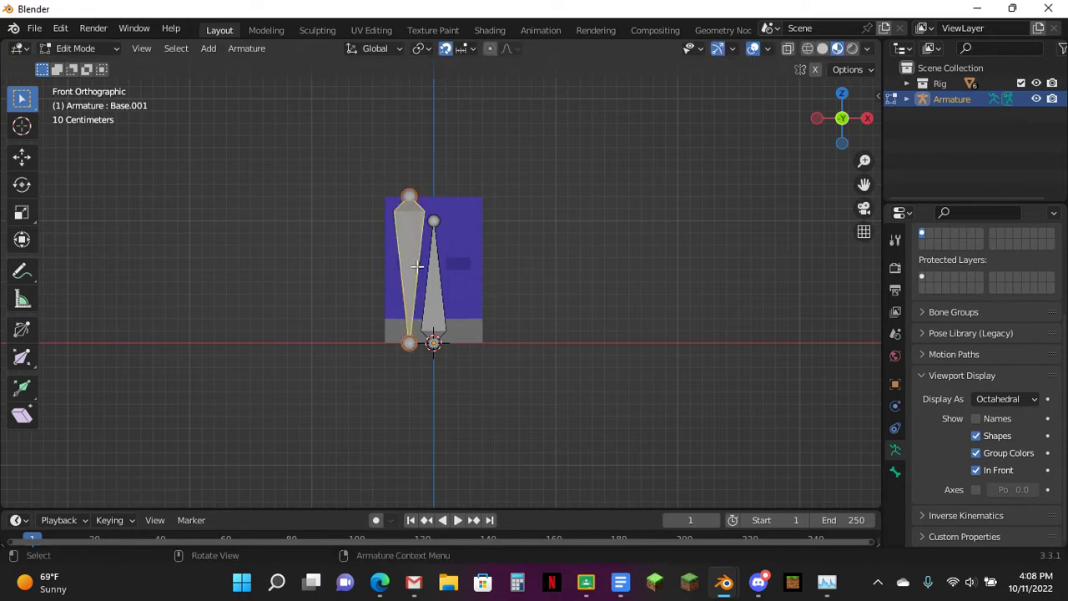
right_click(520, 269)
left_click(520, 269)
Leave the armature's editing mode and open the right leg mesh for editing.
scroll(516, 268, "up", 3)
middle_click_drag(402, 264, 381, 261)
key("Tab")
left_click(381, 261)
key("Tab")
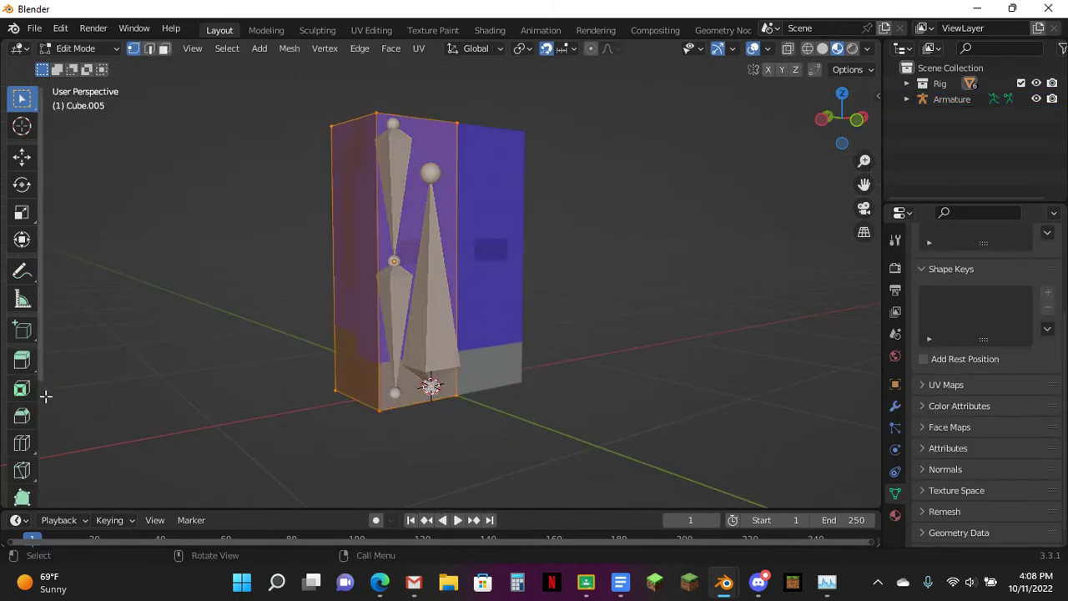
Try a single horizontal loop cut around the middle of the right leg mesh.
left_click(21, 443)
left_click(386, 309)
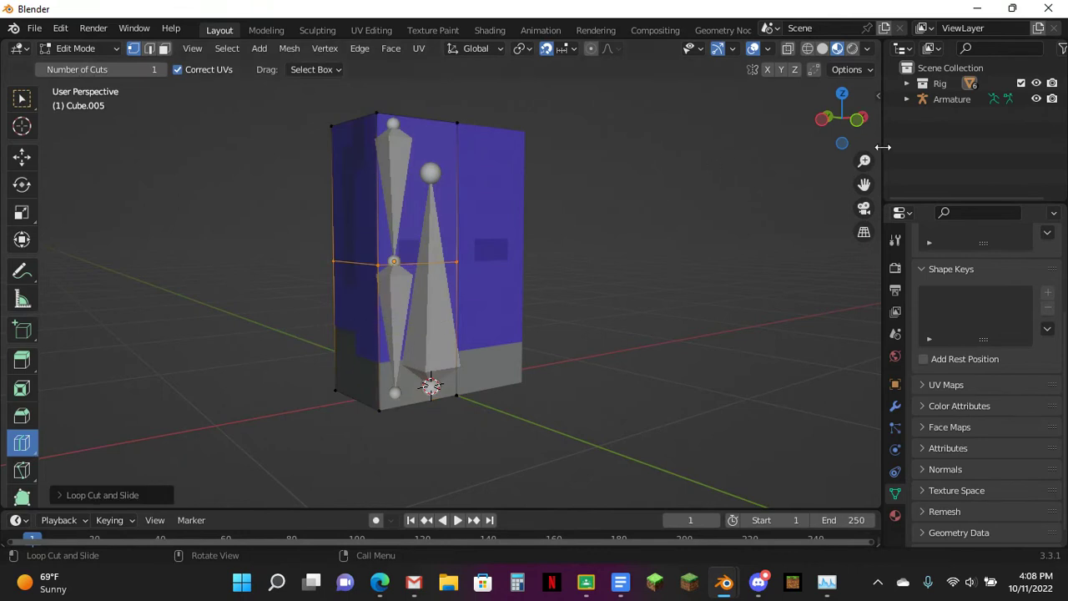
left_click(862, 138)
scroll(584, 112, "up", 3)
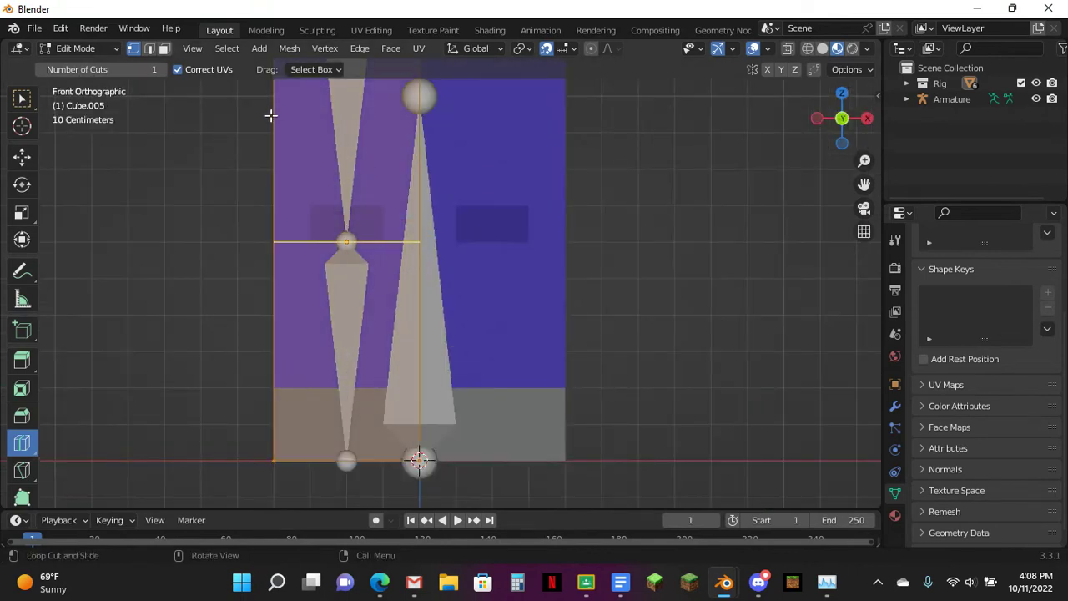
Set the Loop Cut tool to 2 cuts and add two horizontal loops around the right leg mesh.
left_click(152, 70)
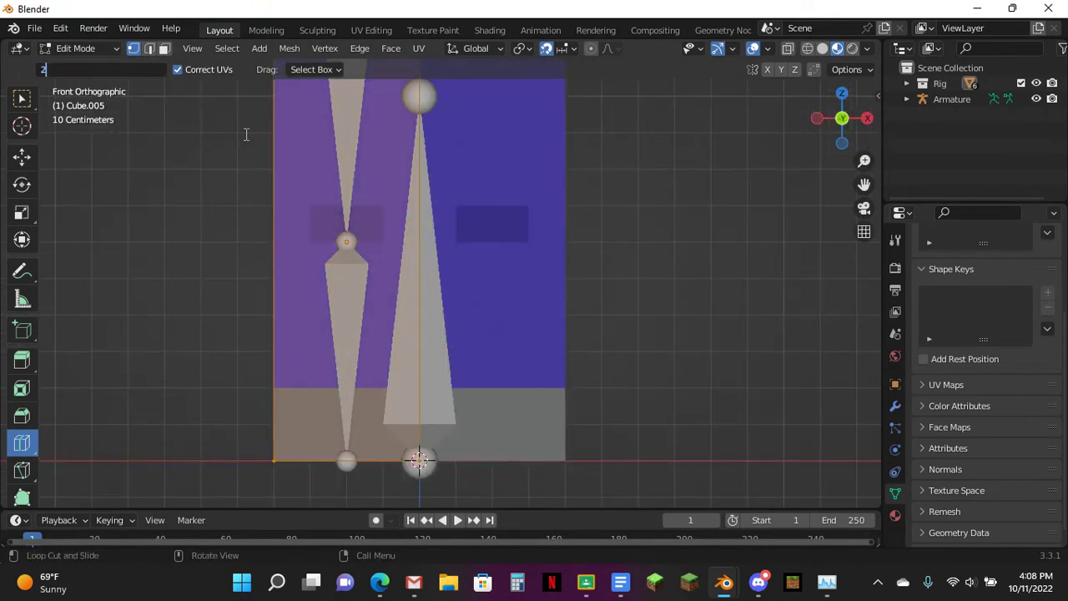
type("2")
key("Return")
left_click(276, 178)
Set the number of cuts to 1 and add single loops at the right leg's knee and just above it.
left_click(125, 70)
type("1")
key("Return")
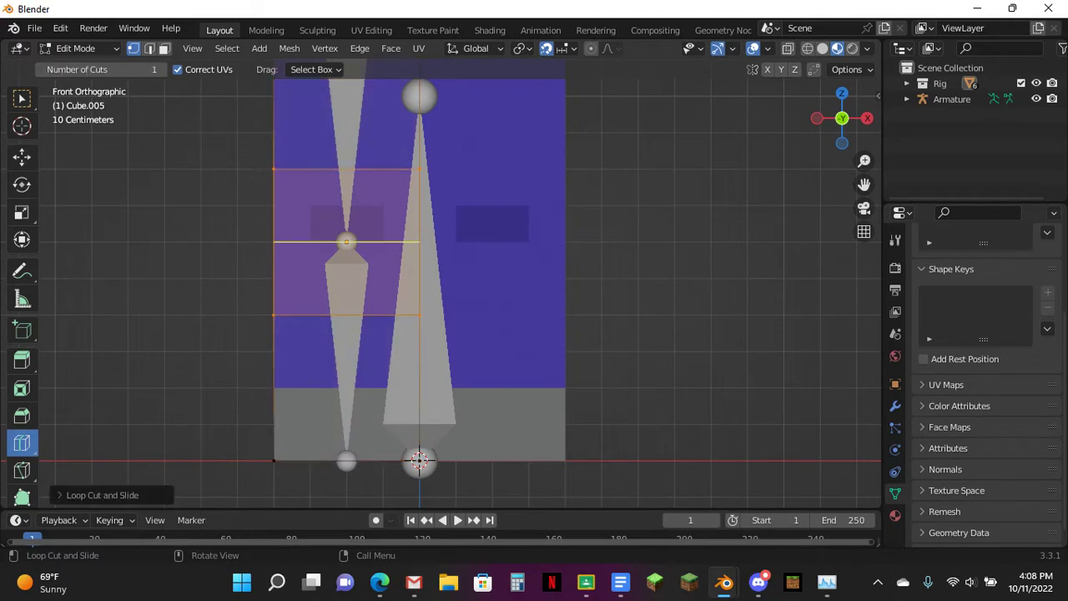
left_click(261, 179)
left_click(262, 173)
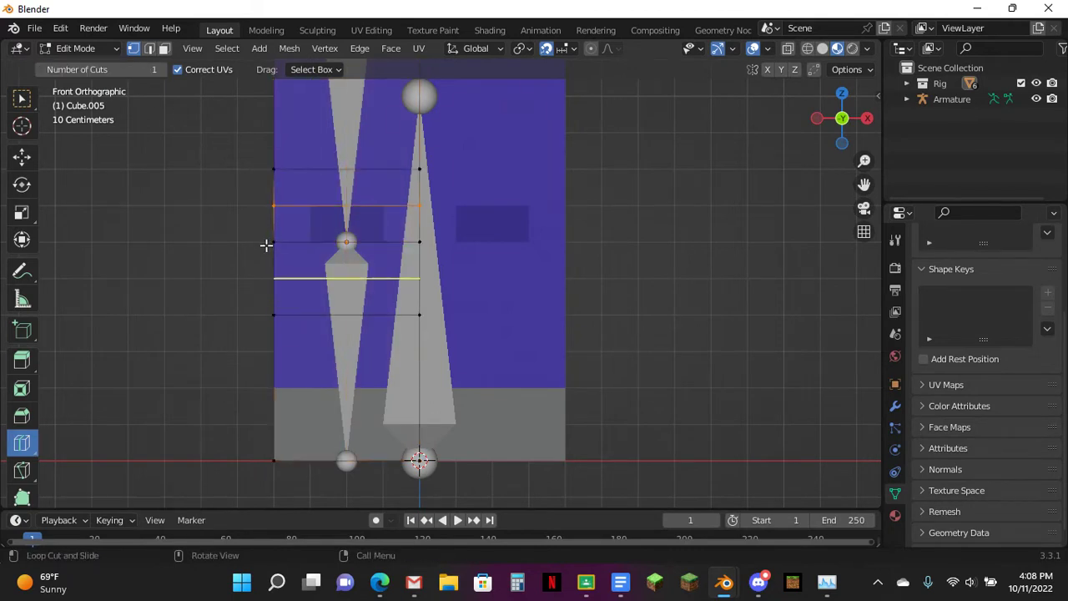
Switch the armature to Pose Mode and rename the lower right leg bone Leg Bottom.R.
key("Tab")
left_click(335, 259)
key("ctrl+Tab")
left_click(335, 260)
middle_click_drag(336, 259, 501, 284)
left_click(895, 472)
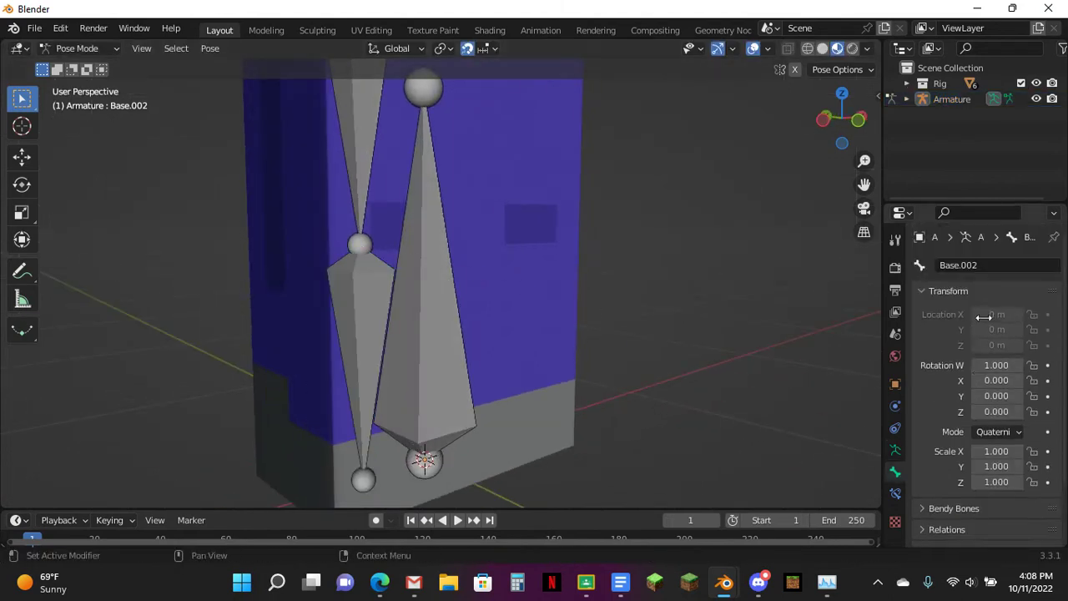
left_click(988, 265)
type("LEt Bo.Rg")
key("Return")
Name the upper right leg bone after the lower one, with Top in place of Bottom.
left_click(990, 265)
key("ctrl+c")
left_click(429, 175)
left_click(365, 146)
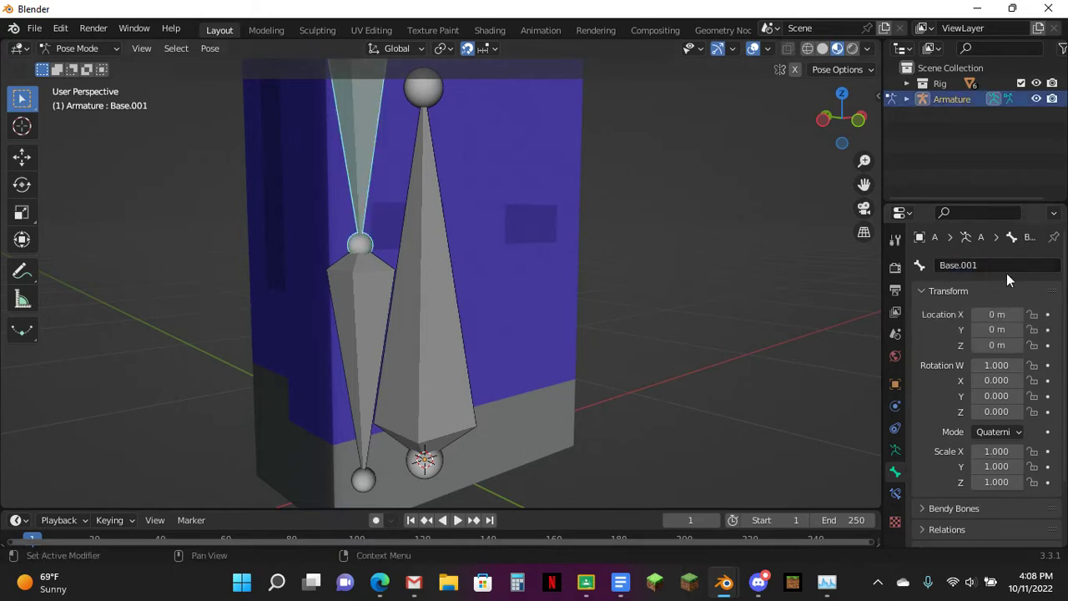
left_click(350, 290)
left_click(351, 222)
left_click(964, 266)
key("ctrl+v")
key("Left")
key("Left")
type("Top")
key("Return")
Add a Limit Rotation constraint to the Leg Bottom.R bone, limiting X, Y and Z in Local Space.
middle_click_drag(150, 367, 367, 325)
left_click(381, 317)
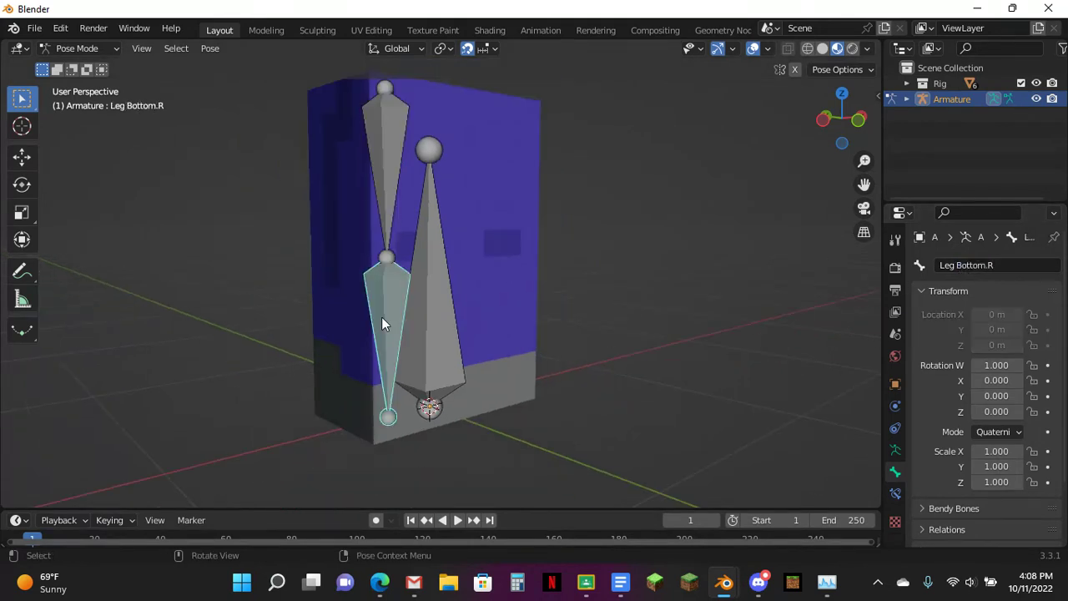
left_click(895, 494)
left_click(957, 266)
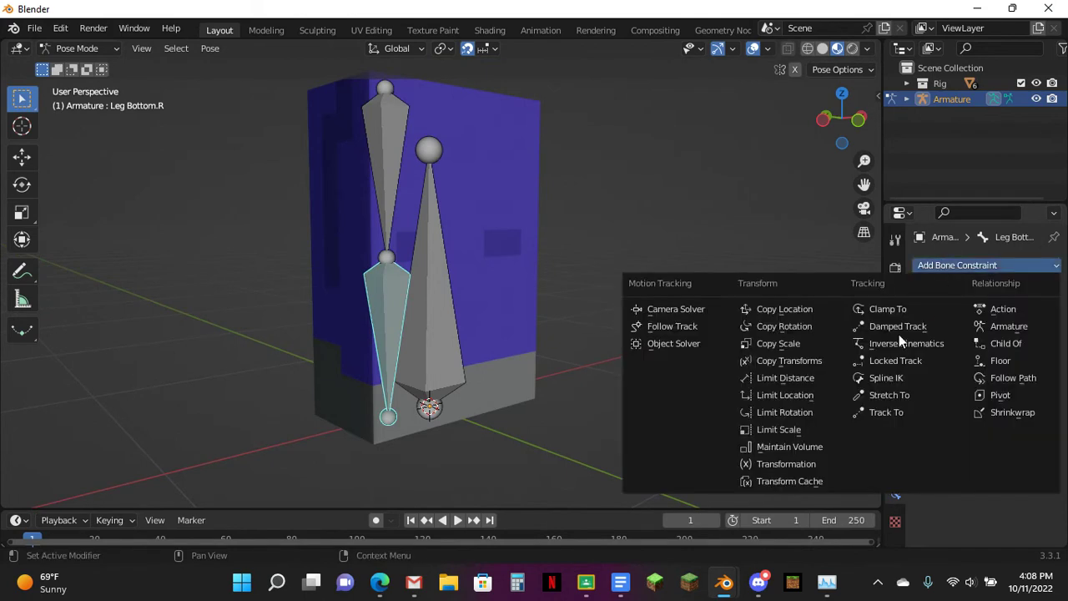
left_click(780, 412)
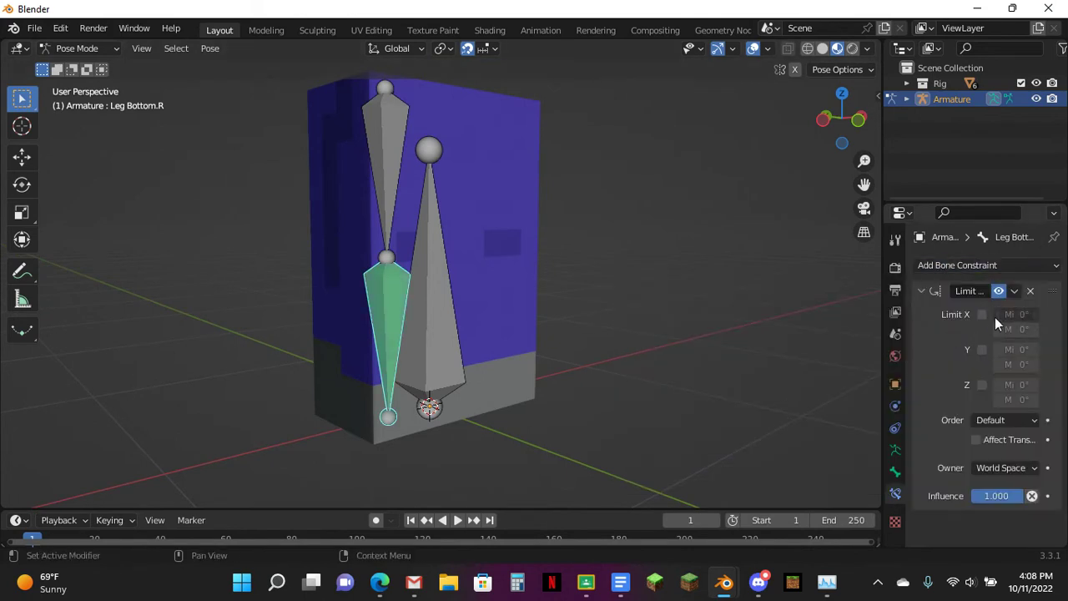
left_click(982, 315)
left_click(982, 384)
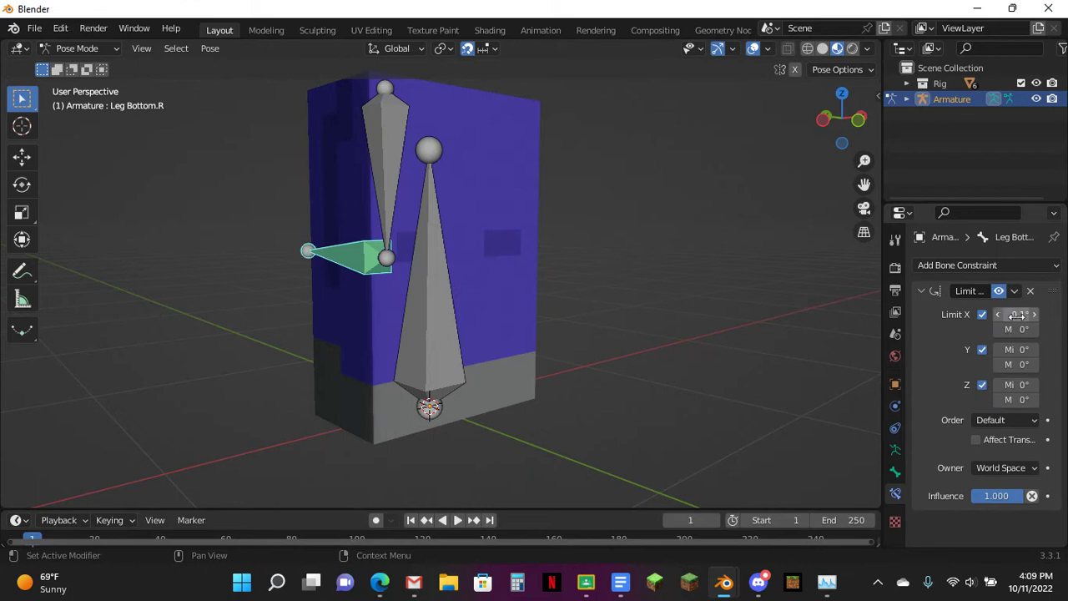
left_click(1005, 468)
left_click(960, 370)
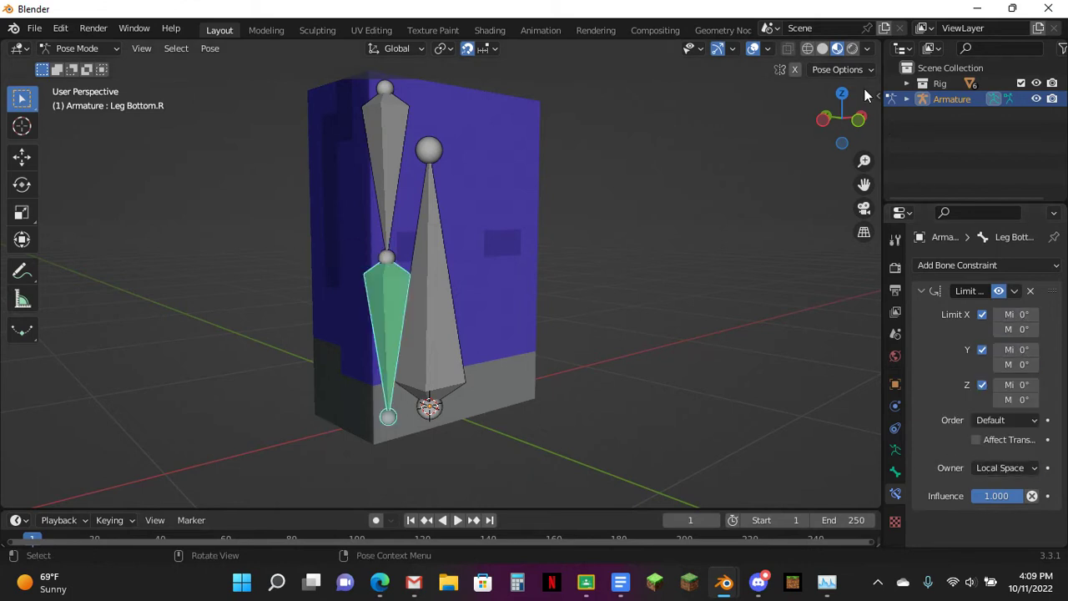
Start the Shortcut VUr add-on to show the pressed keys on screen.
key("n")
left_click(871, 404)
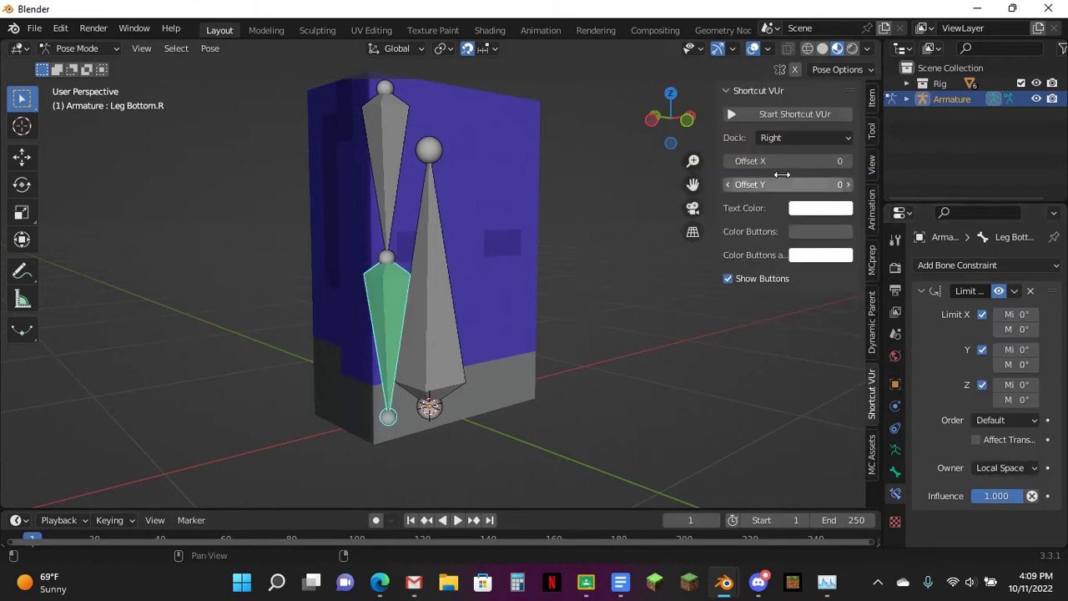
left_click(784, 117)
Try a 125° maximum Z rotation limit on the lower leg bone and test its rotation.
left_click(1022, 314)
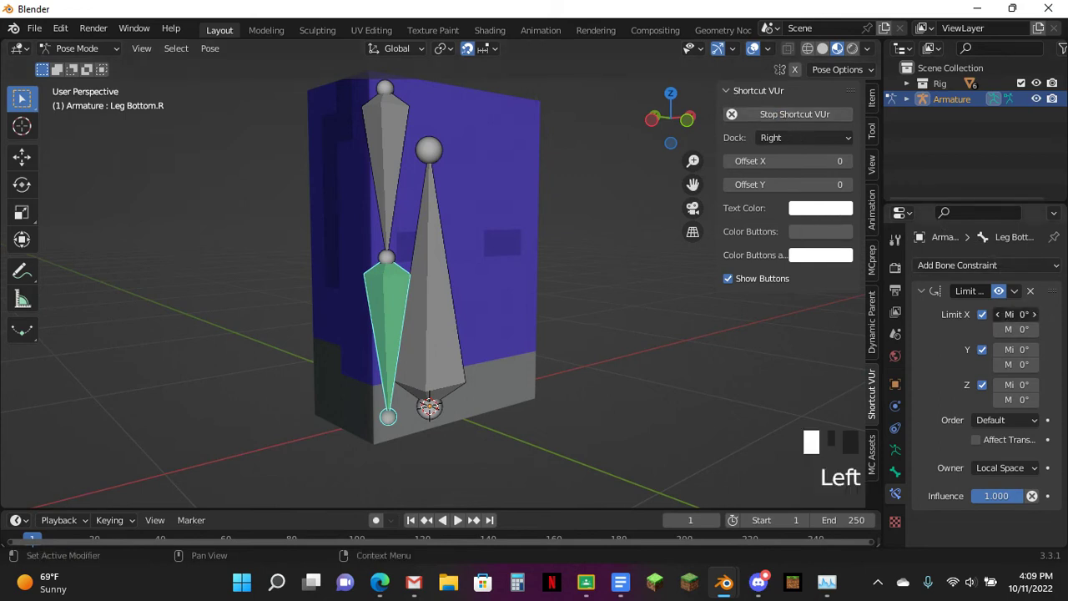
left_click(1016, 313)
left_click(1019, 399)
type("125")
middle_click_drag(818, 366, 497, 199)
key("r")
key("alt+r")
key("BackSpace")
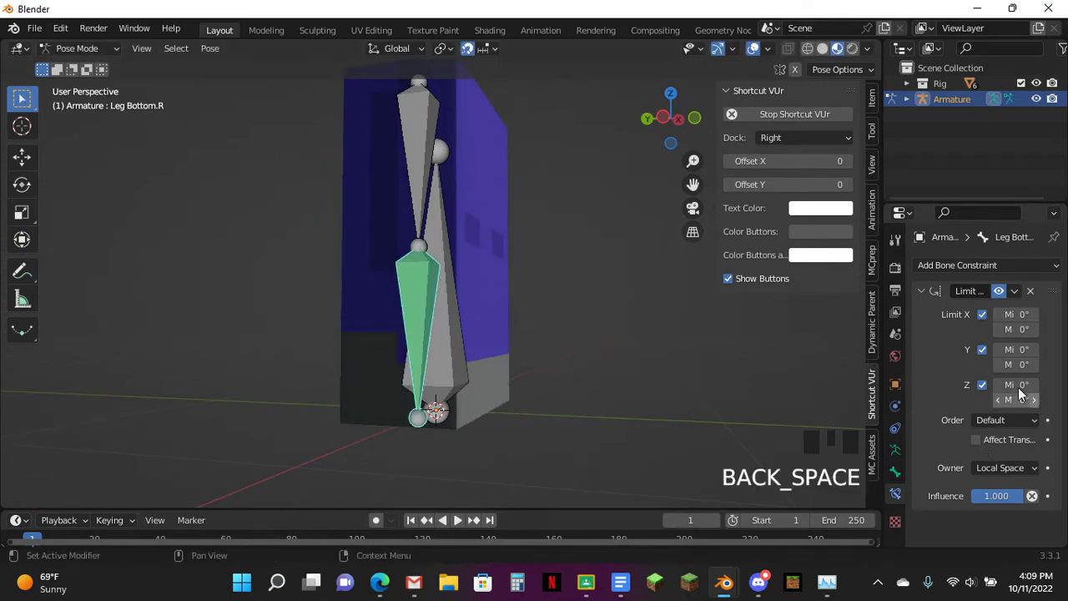
Set the lower leg bone's maximum X rotation limit to 125°.
left_click(981, 348)
left_click(981, 349)
double_click(1015, 331)
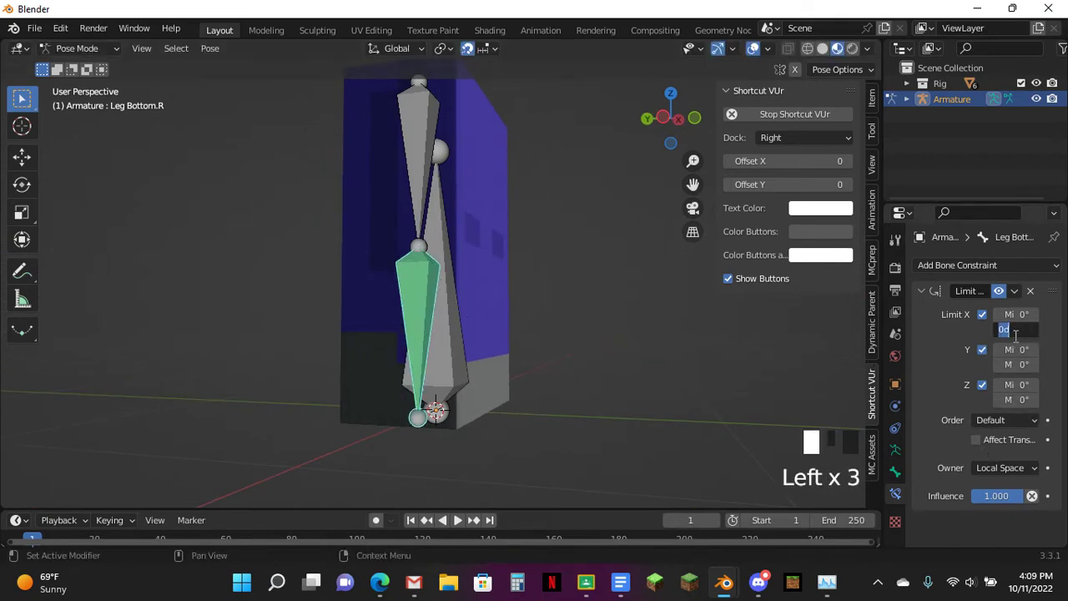
type("125")
key("Return")
Test how far the lower leg bone bends by rotating it, and clear its rotation.
key("r")
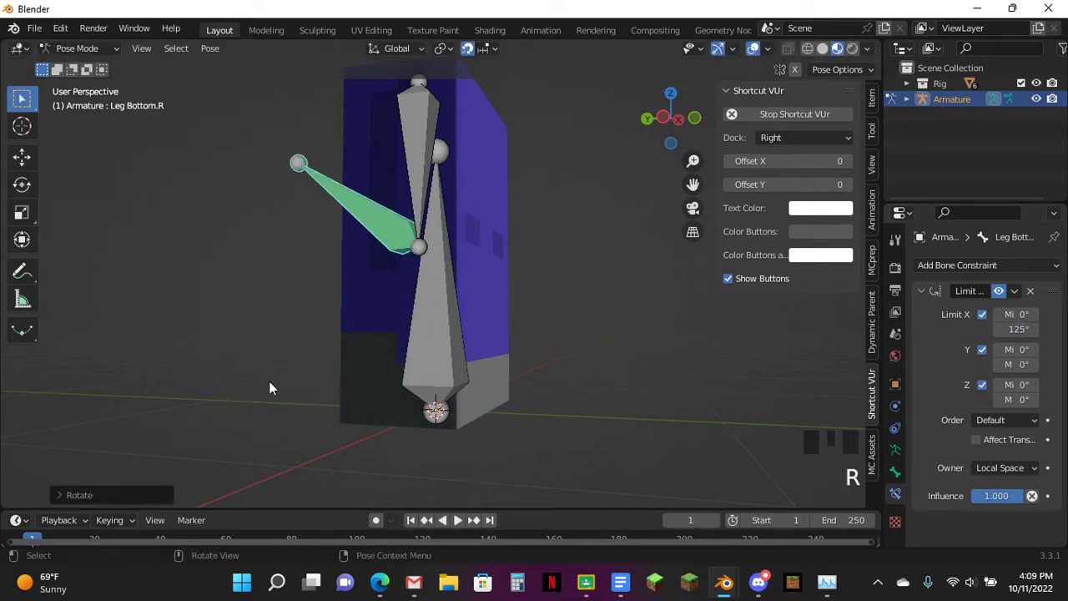
key("alt+r")
left_click(926, 280)
left_click(921, 290)
key("r")
key("alt+r")
Select the bottom joint of the lower right leg bone in Edit Mode and hide the left leg mesh.
key("Tab")
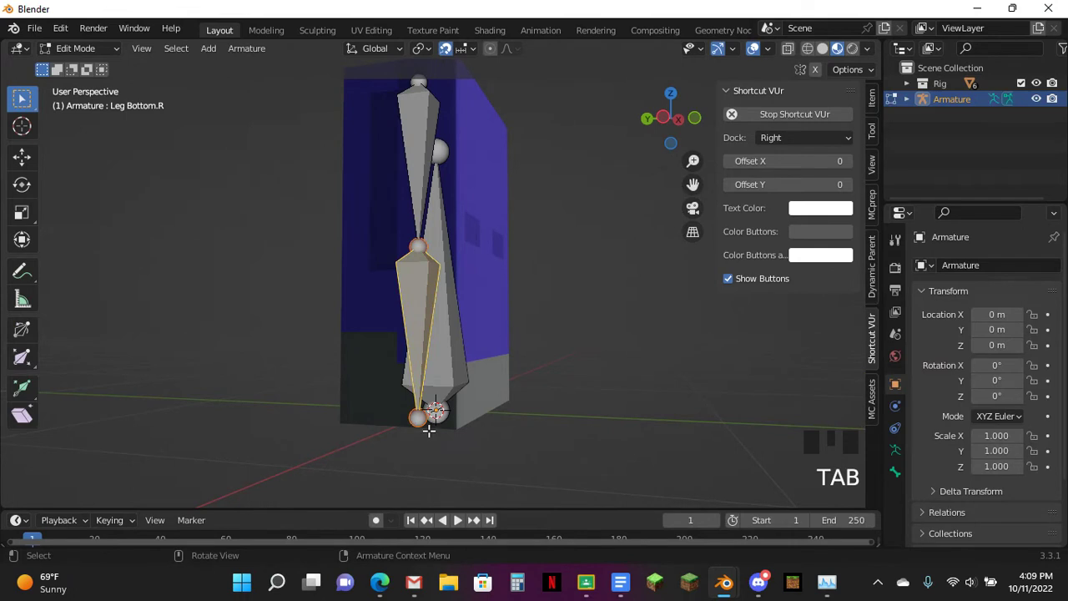
left_click(577, 150)
left_click(677, 118)
left_click(655, 121)
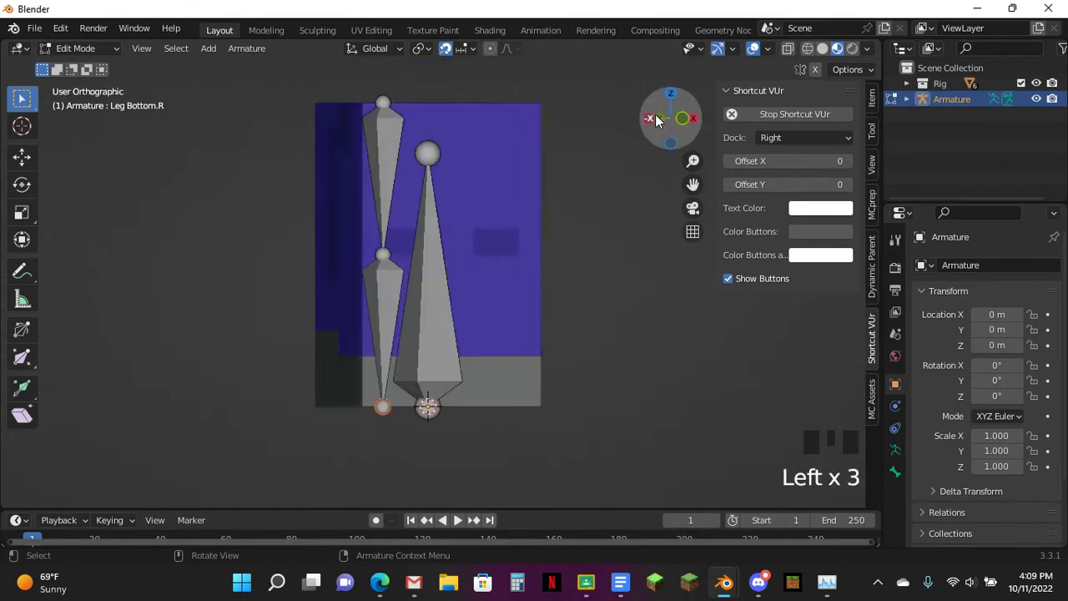
scroll(437, 160, "down", 5)
middle_click_drag(436, 160, 497, 148)
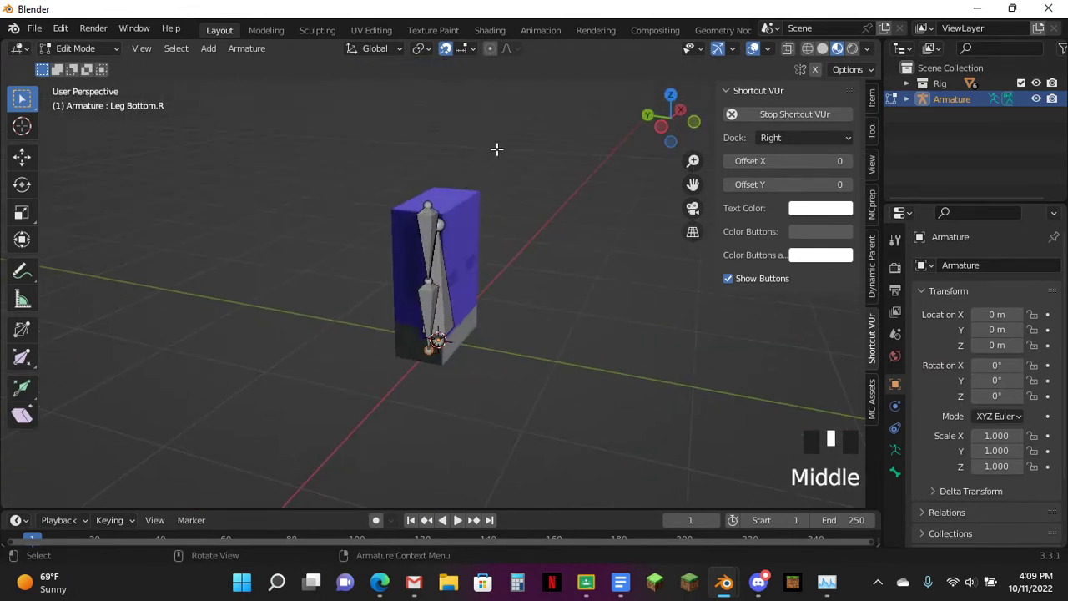
left_click(463, 196)
left_click(464, 197)
key("h")
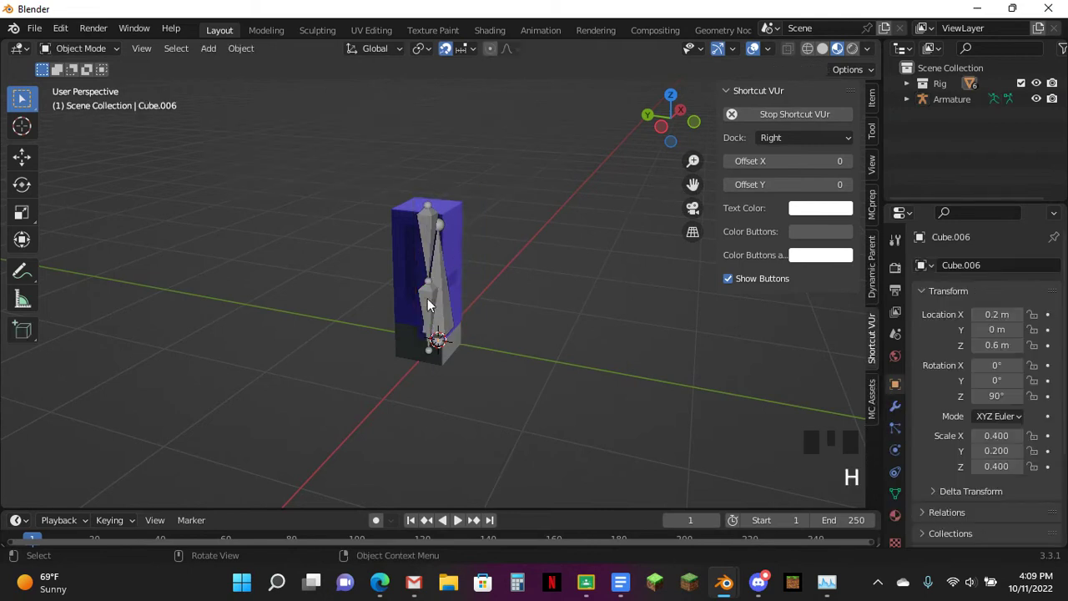
Extrude a short bone from the lower leg bone's bottom joint forward to the leg's front face.
left_click(427, 351)
key("Tab")
left_click(661, 126)
key("e")
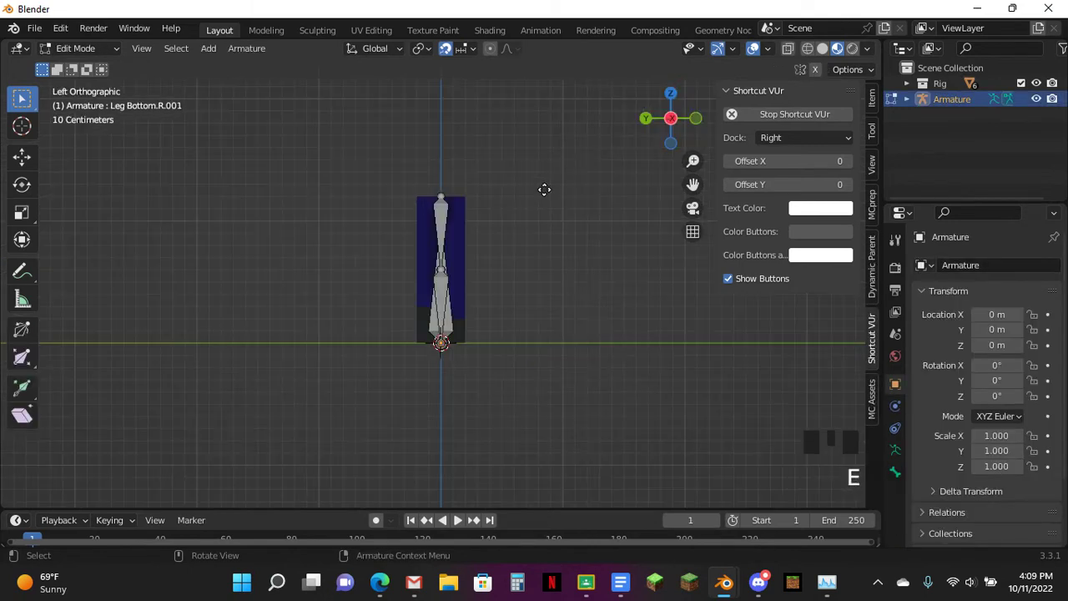
left_click(568, 186)
Parent the newly extruded foot bone to the Base bone.
scroll(437, 435, "up", 4)
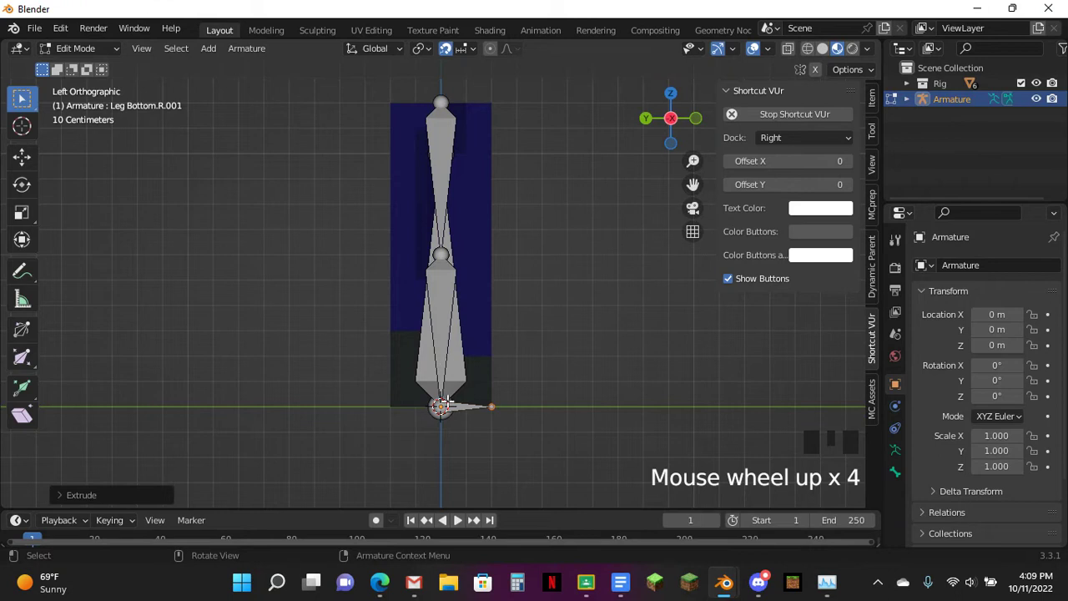
left_click(445, 403)
left_click(451, 400)
middle_click_drag(451, 400, 433, 381)
left_click(434, 380, "shift")
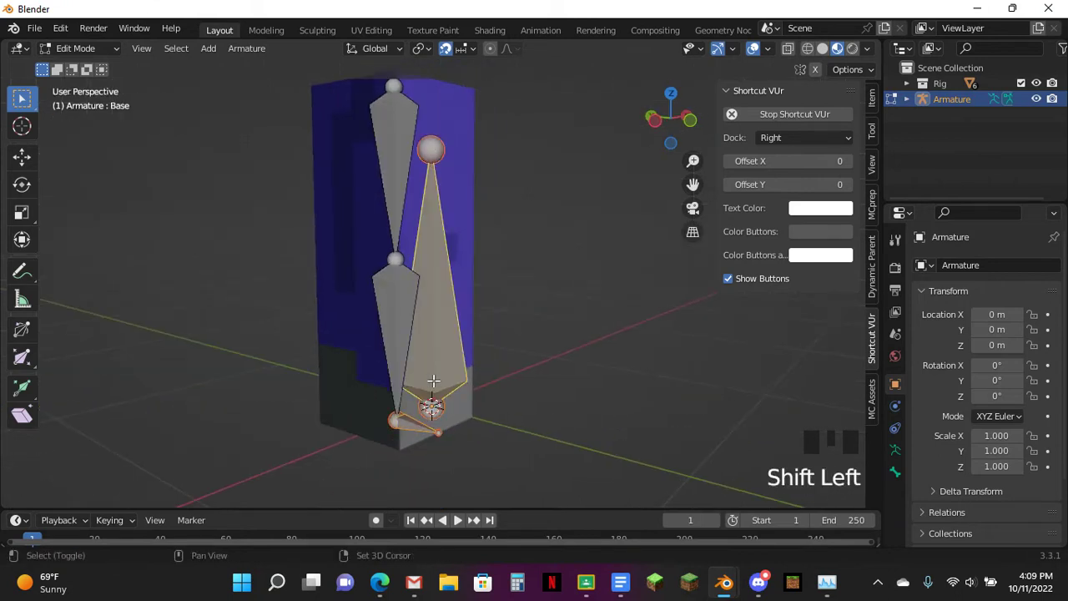
key("ctrl+p")
left_click(434, 381)
Move the foot bone about 0.2 m backward so its base sits at the leg's back face.
key("Tab")
left_click(405, 420)
left_click(651, 152)
key("g")
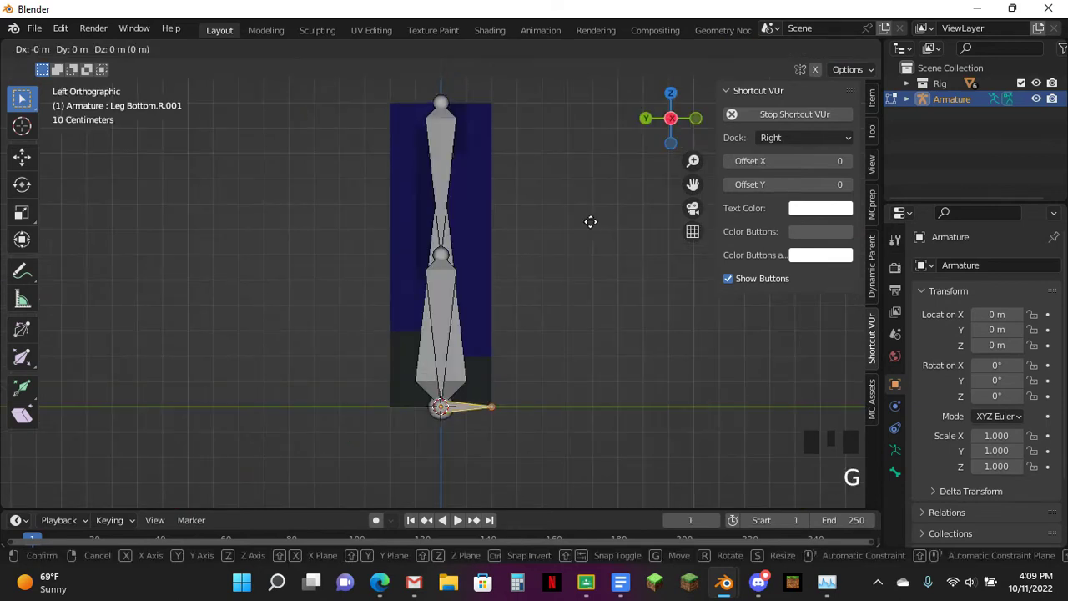
left_click(557, 220)
Move the lower leg bone's bottom joint back onto the foot bone's rear end, and leave Edit Mode.
middle_click_drag(421, 421, 430, 426)
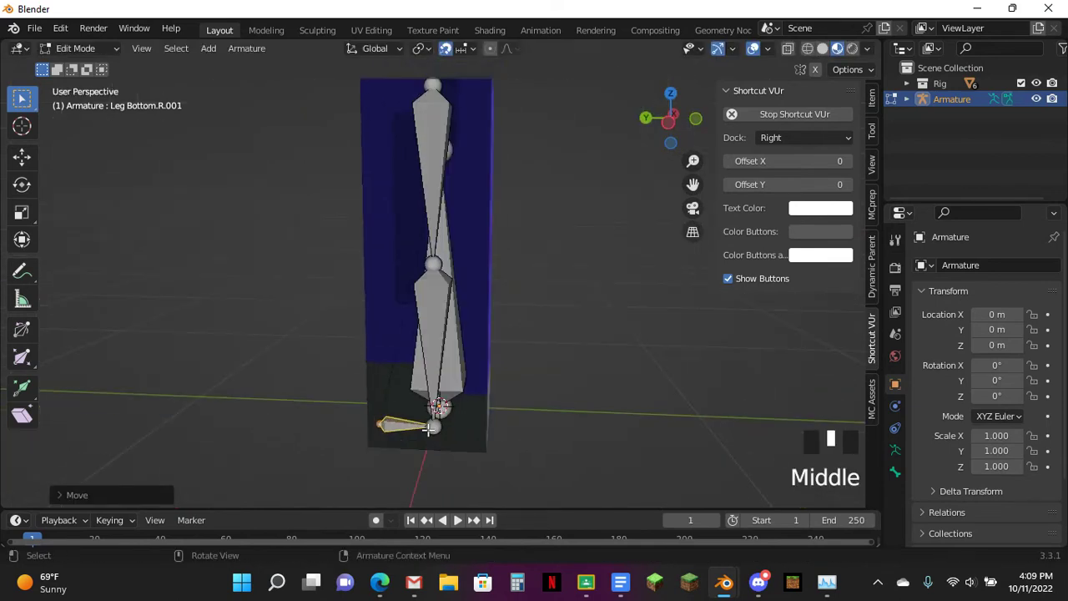
left_click(441, 413)
left_click(667, 125)
key("g")
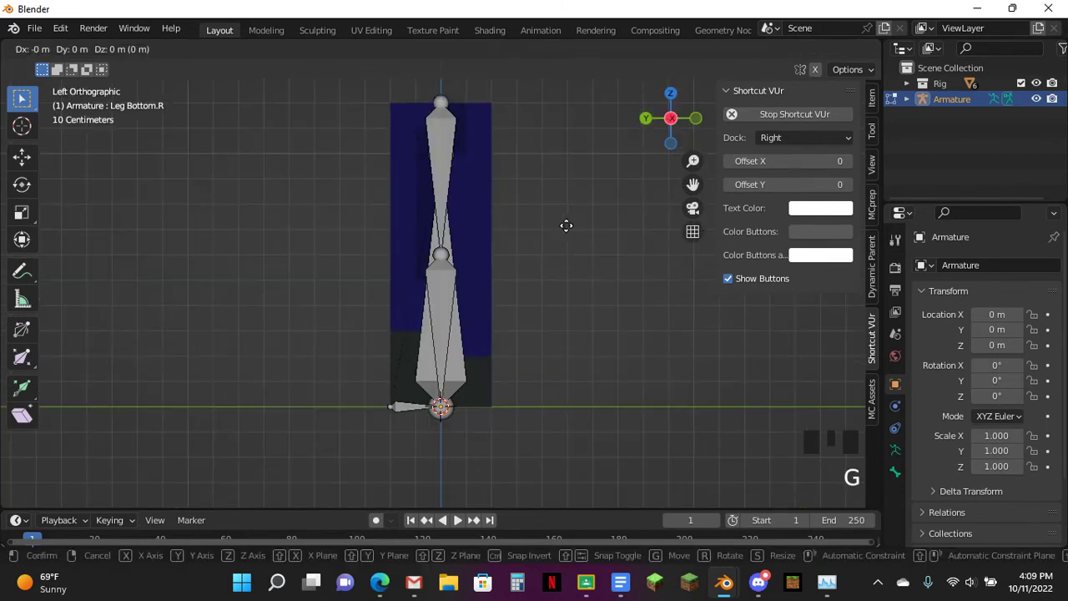
key("Tab")
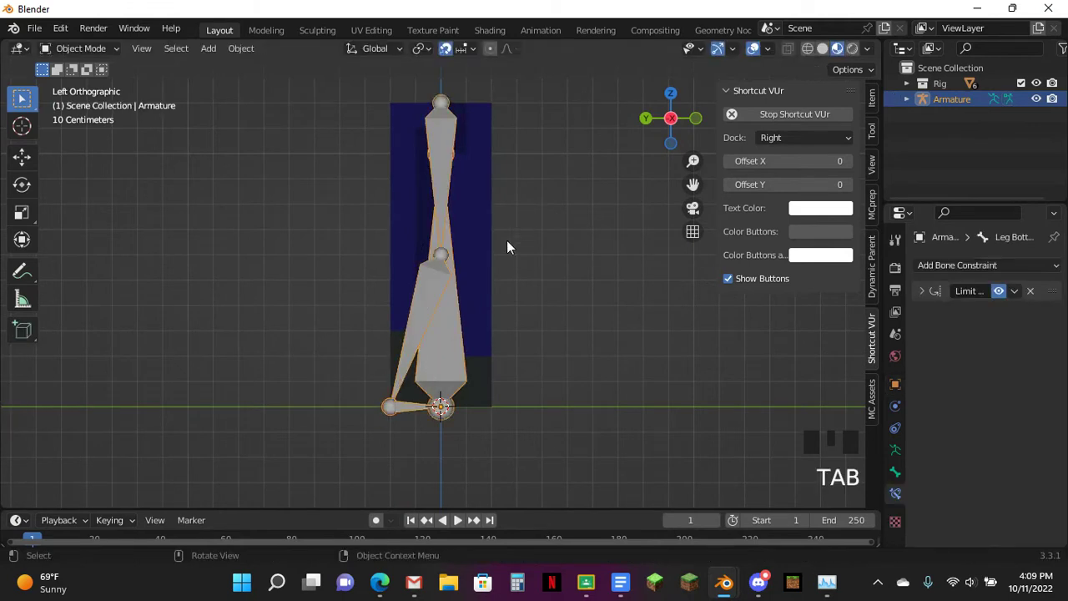
Rename the foot bone as Foot.R in Pose Mode.
key("ctrl+Tab")
left_click(412, 409)
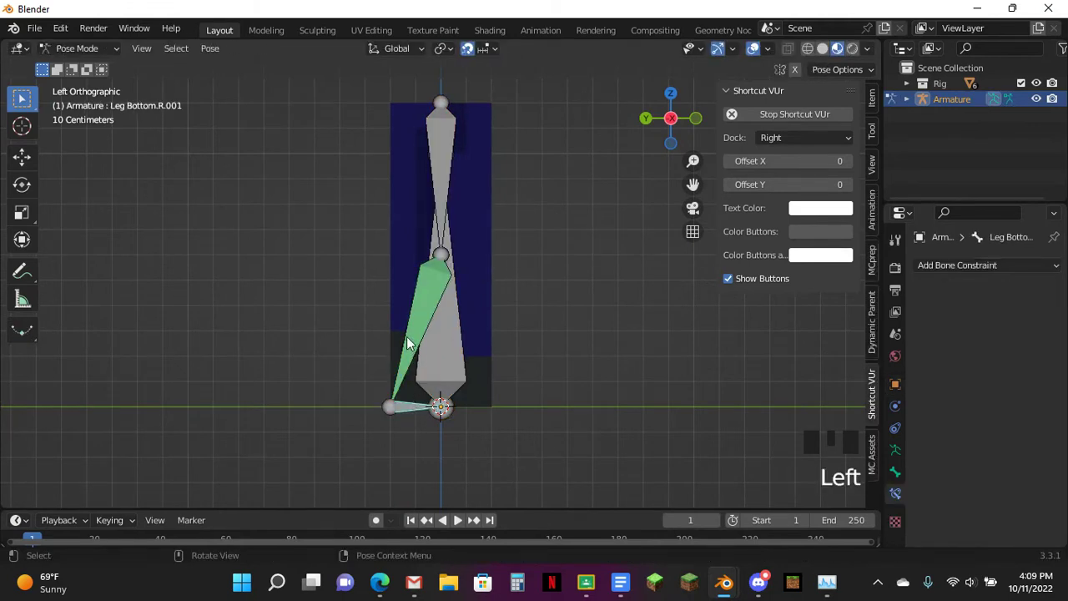
left_click(896, 472)
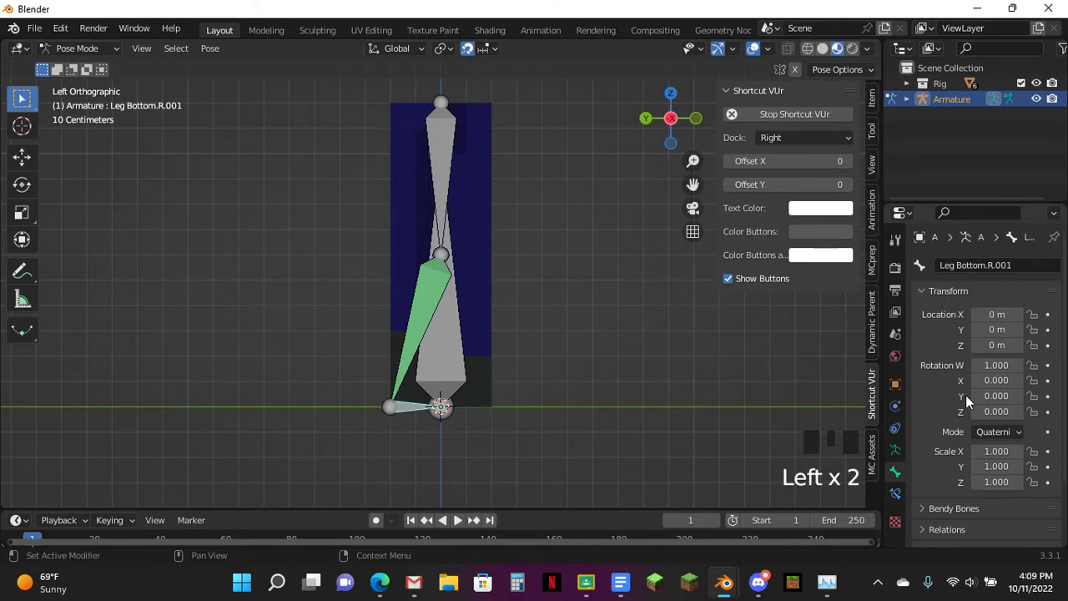
left_click(1015, 267)
type("foot.R")
key("Return")
left_click(989, 259)
type("Foot")
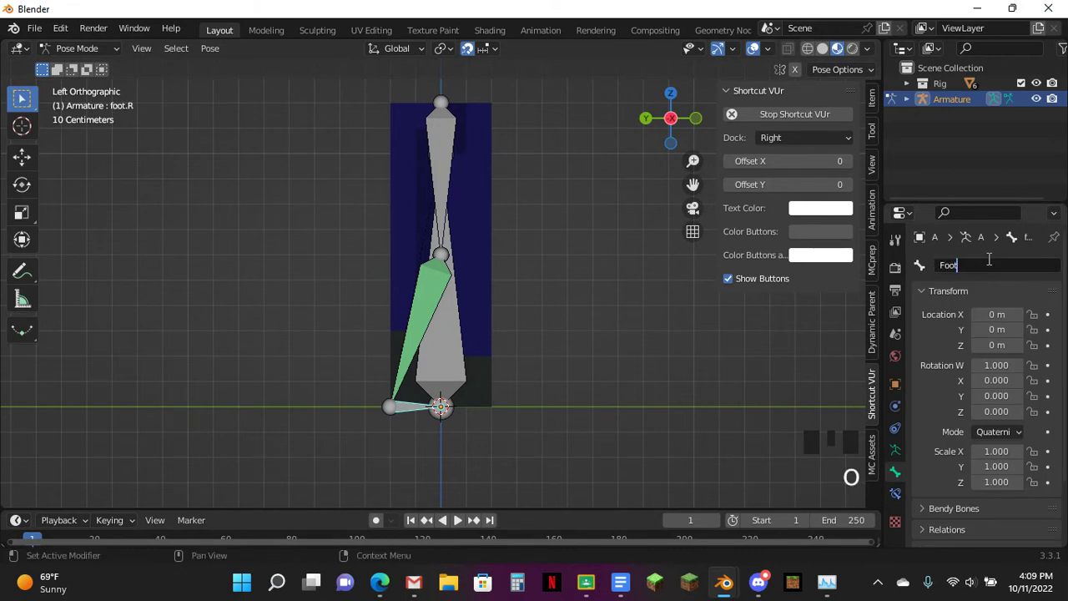
type(".R")
key("Return")
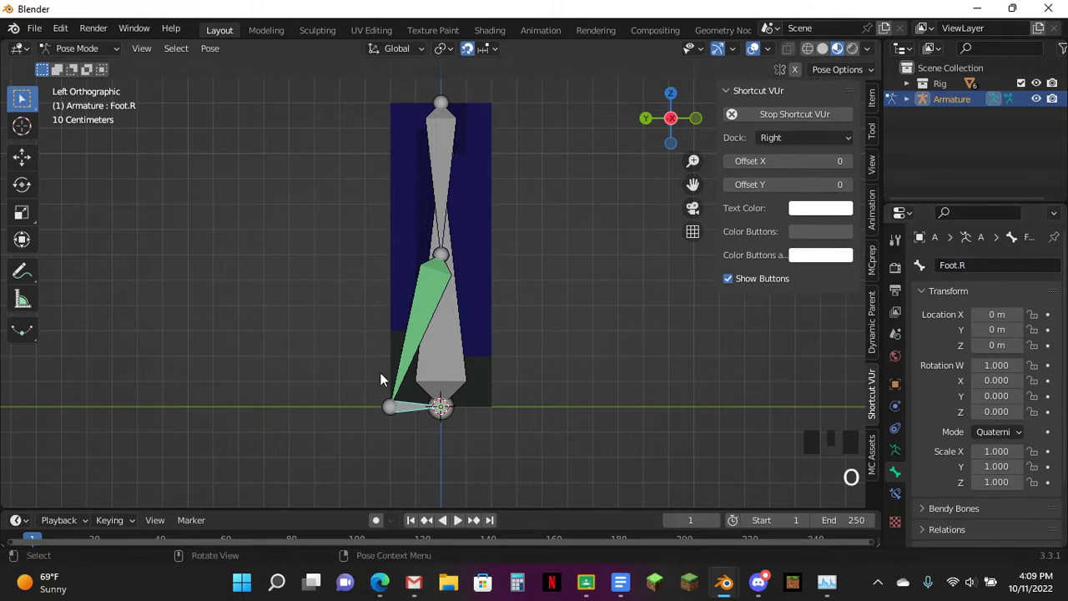
Add an IK constraint to the Leg Bottom.R bone with the Foot.R bone as its target.
left_click(417, 334, "shift")
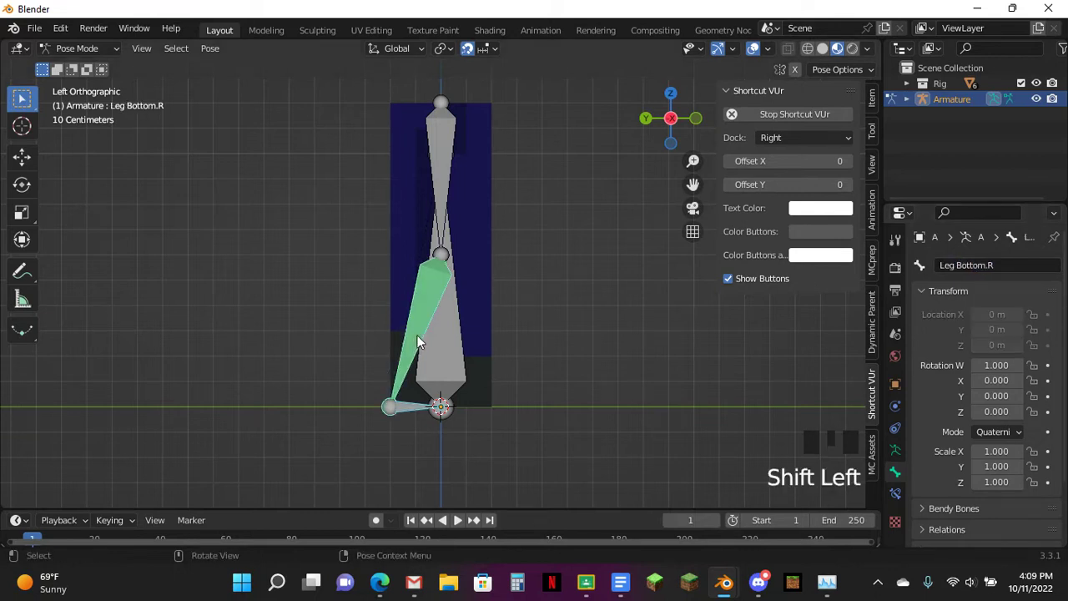
key("shift+i")
left_click(417, 337)
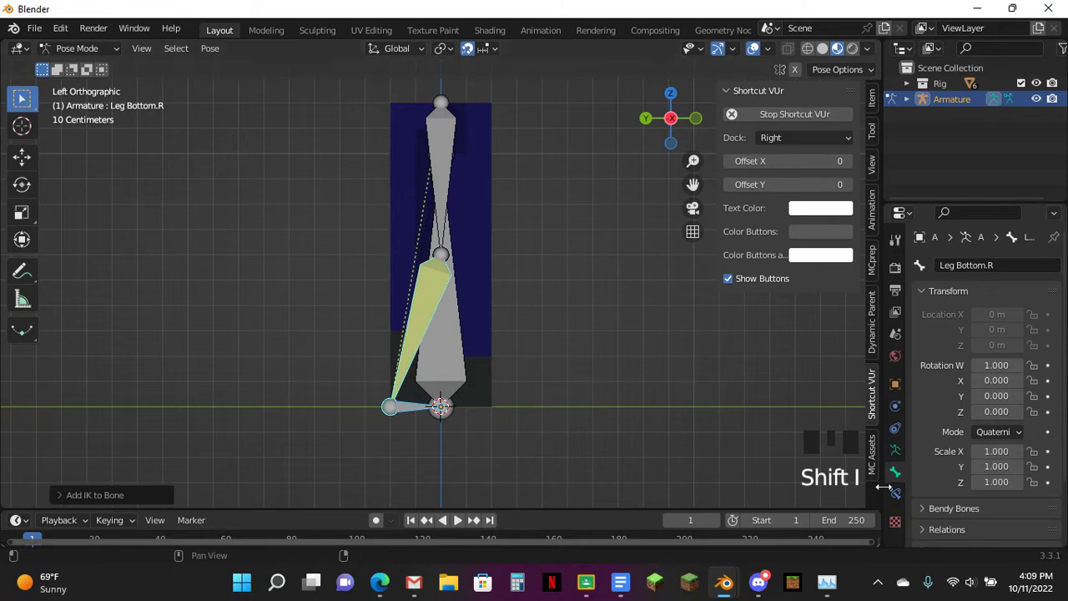
Set the IK constraint's chain length to 2 and place the Limit Rotation constraint below it.
left_click(895, 493)
left_click(1035, 411)
left_click(1034, 412)
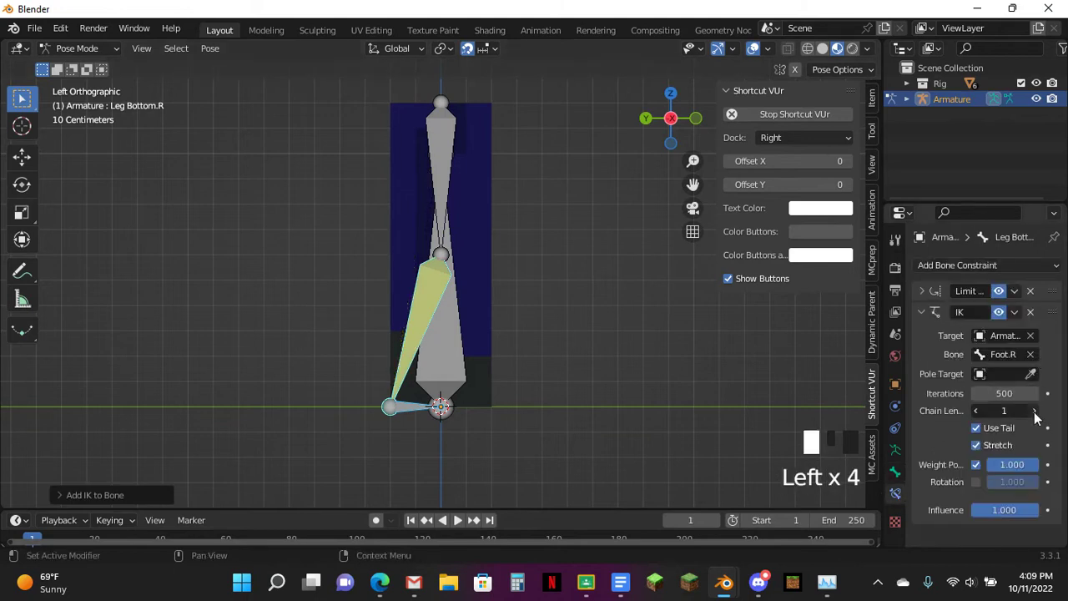
left_click_drag(1056, 295, 1057, 331)
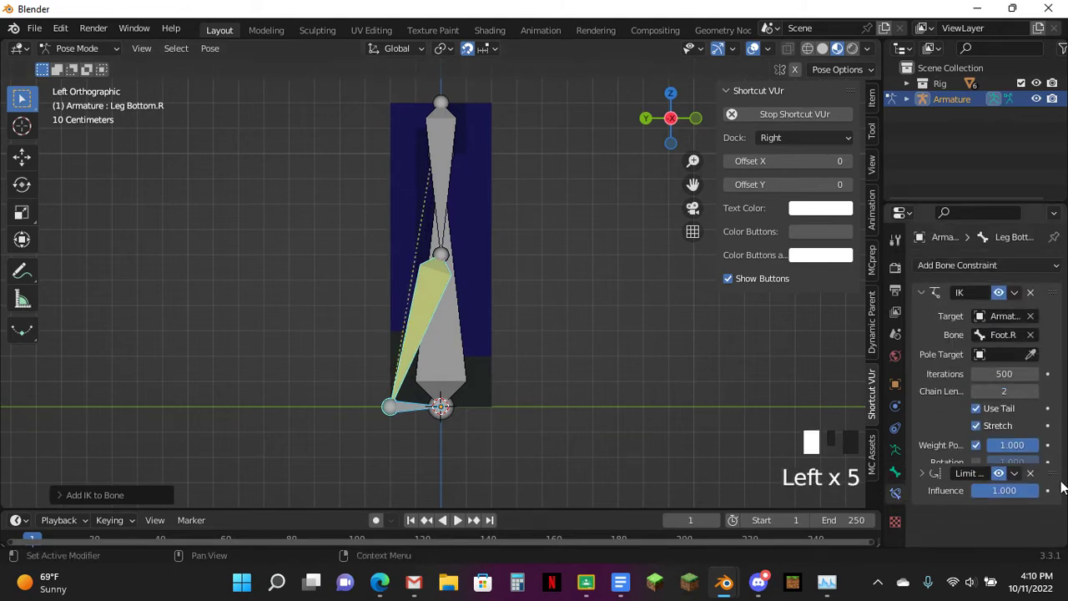
Extrude a short bone from the knee joint forward to the leg's front face in Edit Mode.
left_click(441, 255)
key("Tab")
key("e")
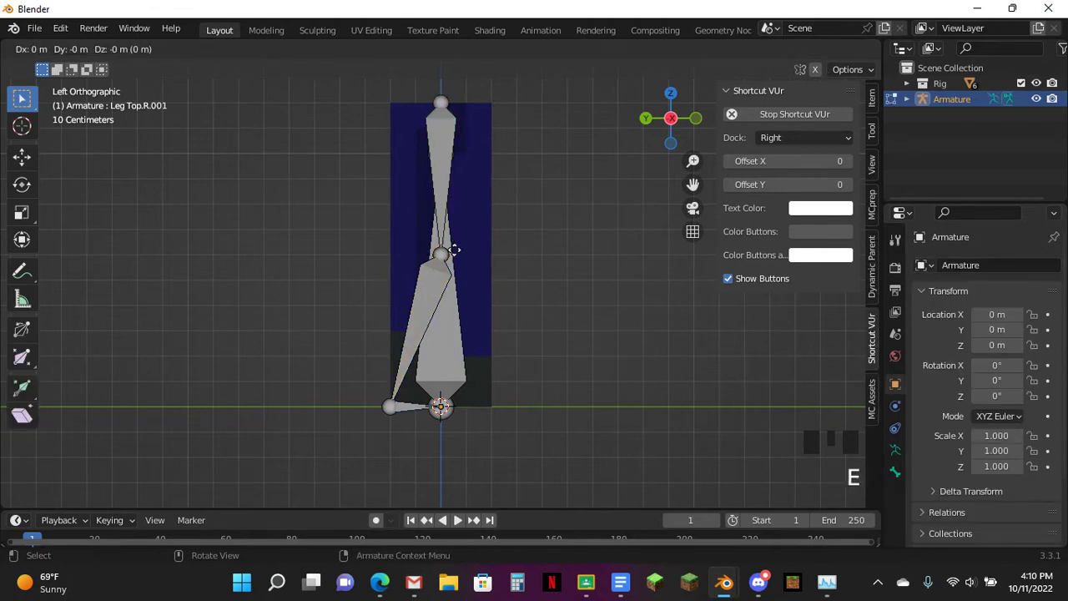
left_click(494, 246)
Disconnect the new knee bone and move it down to ground level, about 0.5 m in front of the leg's center.
left_click(475, 249)
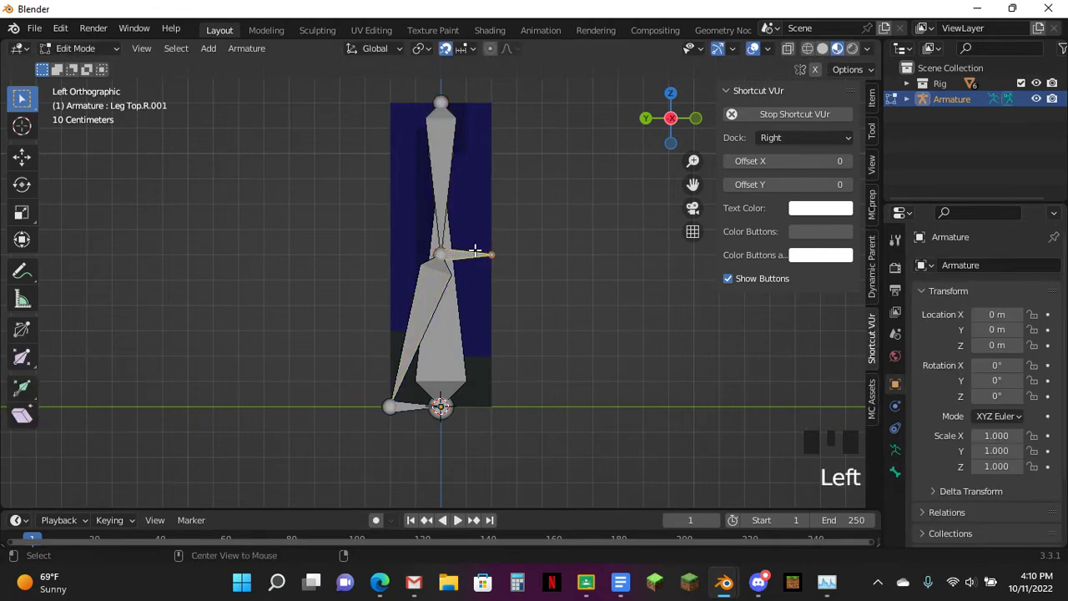
key("alt+p")
left_click(475, 251)
key("g")
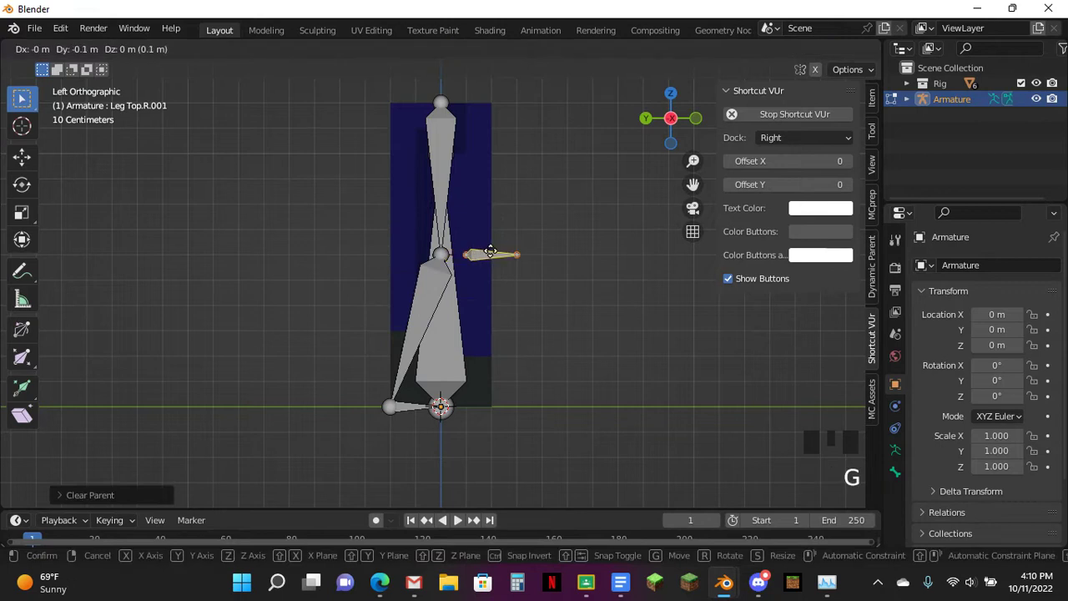
left_click(602, 401)
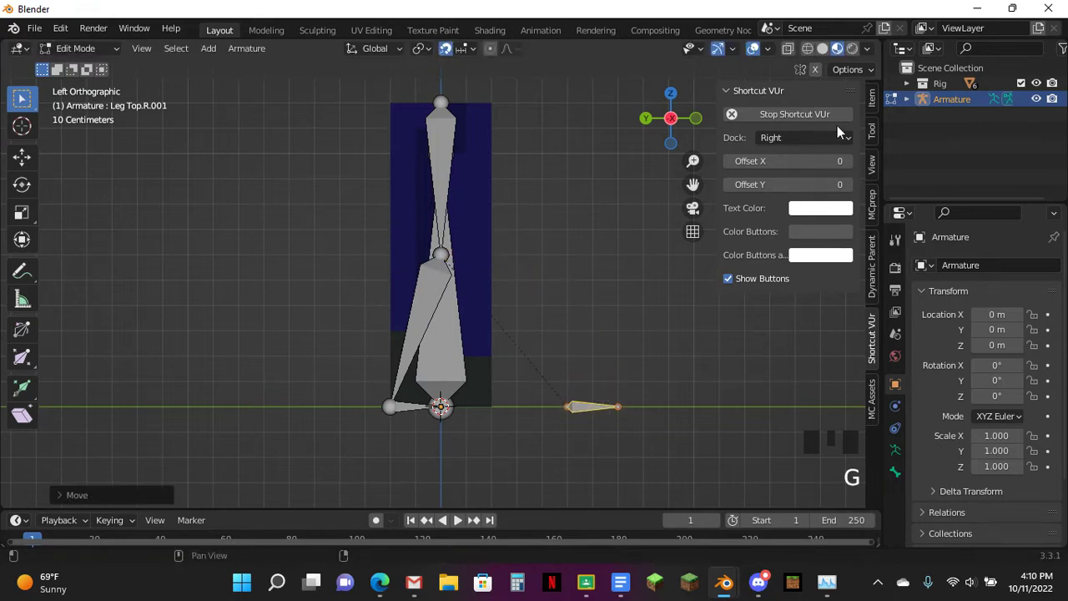
left_click(872, 98)
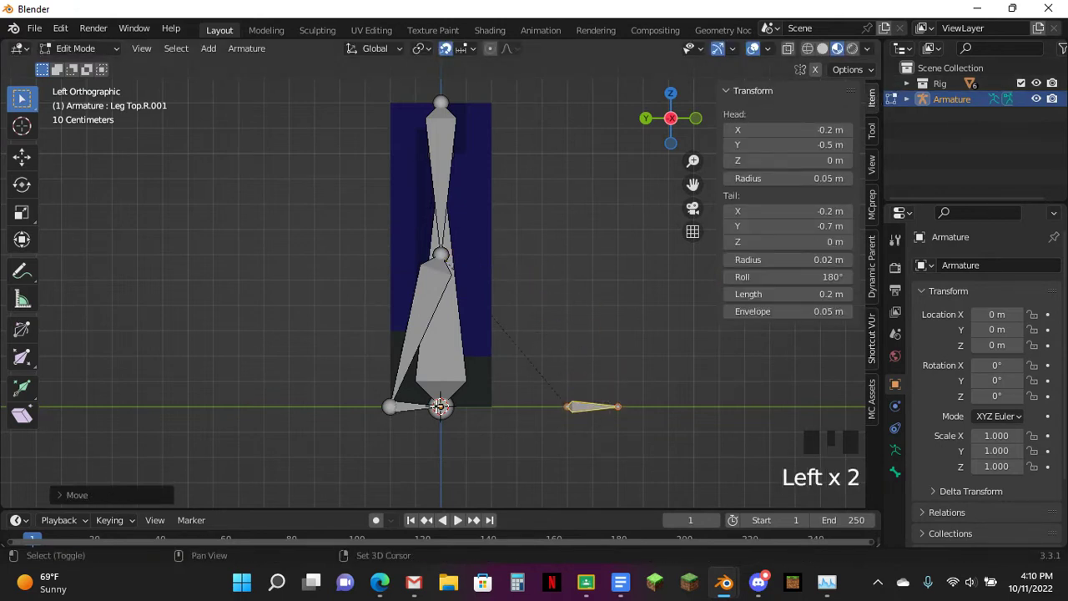
Parent the detached knee bone to the Foot.R bone.
left_click(417, 407, "shift")
key("ctrl+p")
left_click(417, 408)
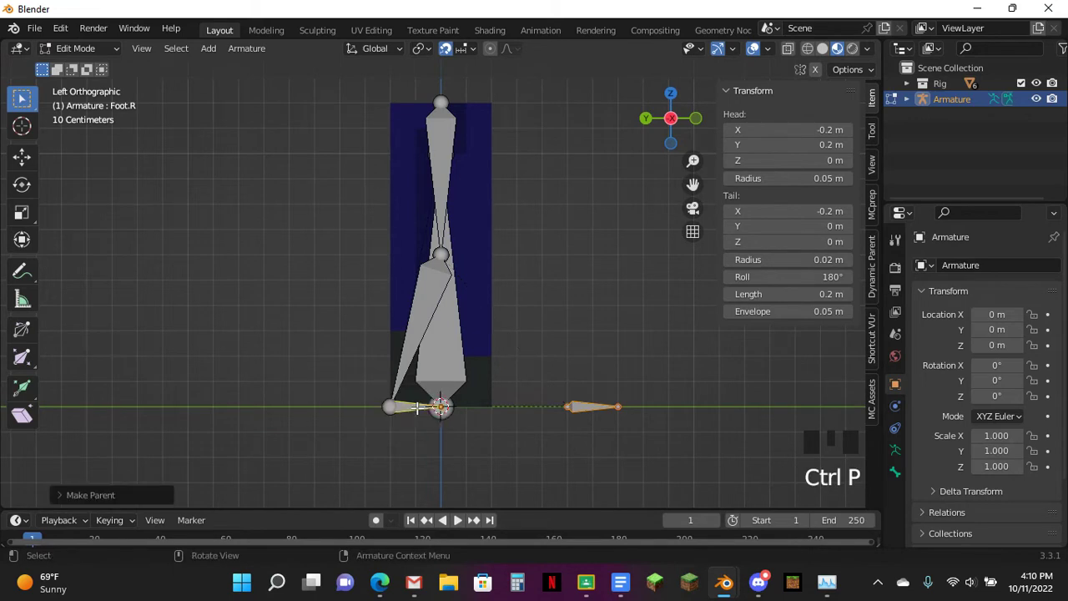
Rename the bone in front of the leg as Knee.R in Pose Mode.
key("Tab")
left_click(665, 423)
left_click(624, 407)
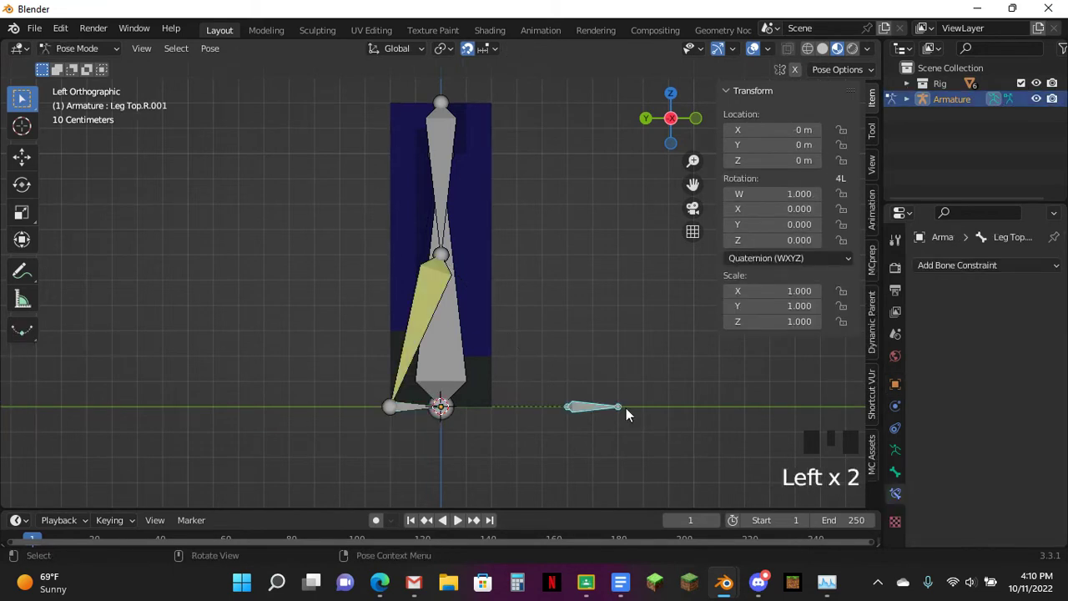
left_click(895, 471)
left_click(1001, 266)
type("Kneee.R")
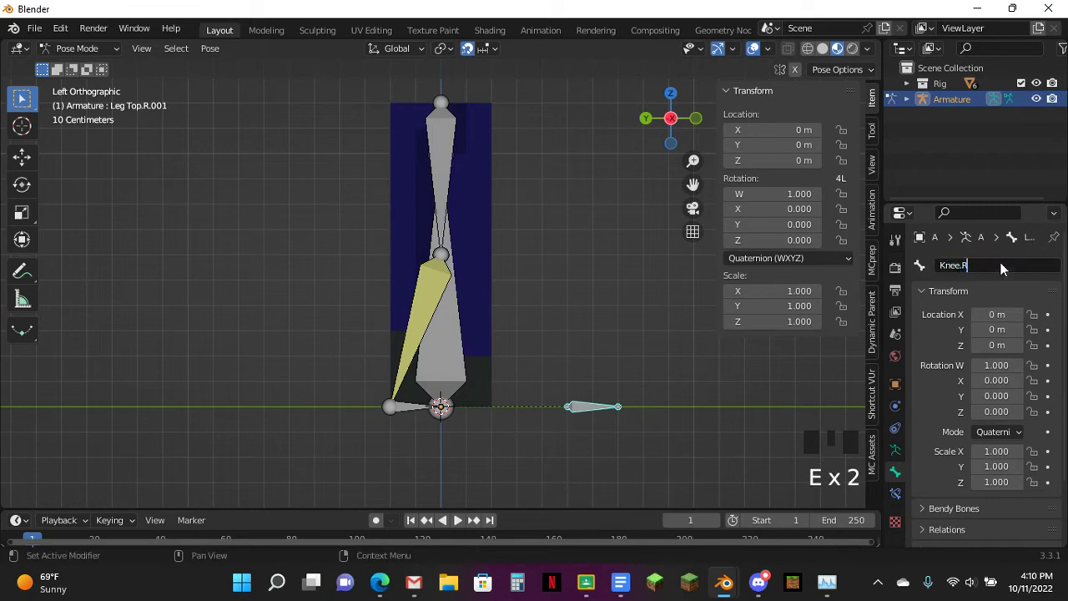
key("Return")
Set the Leg Bottom.R IK constraint's pole target to the Armature's Knee.R bone.
left_click(410, 292)
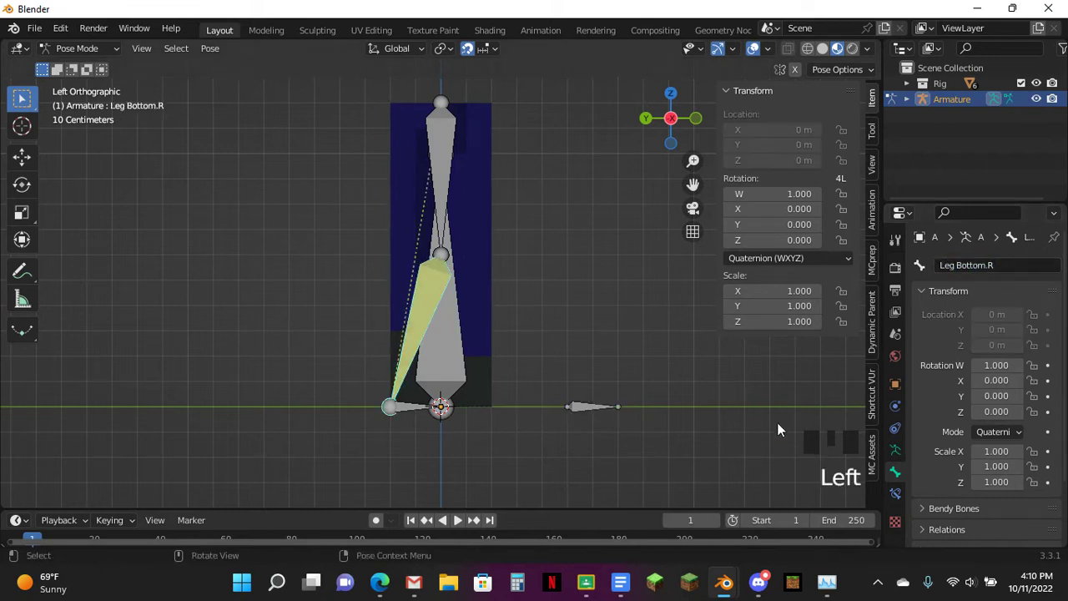
left_click(895, 493)
double_click(993, 353)
type("a")
left_click(988, 376)
left_click(1003, 372)
type("k")
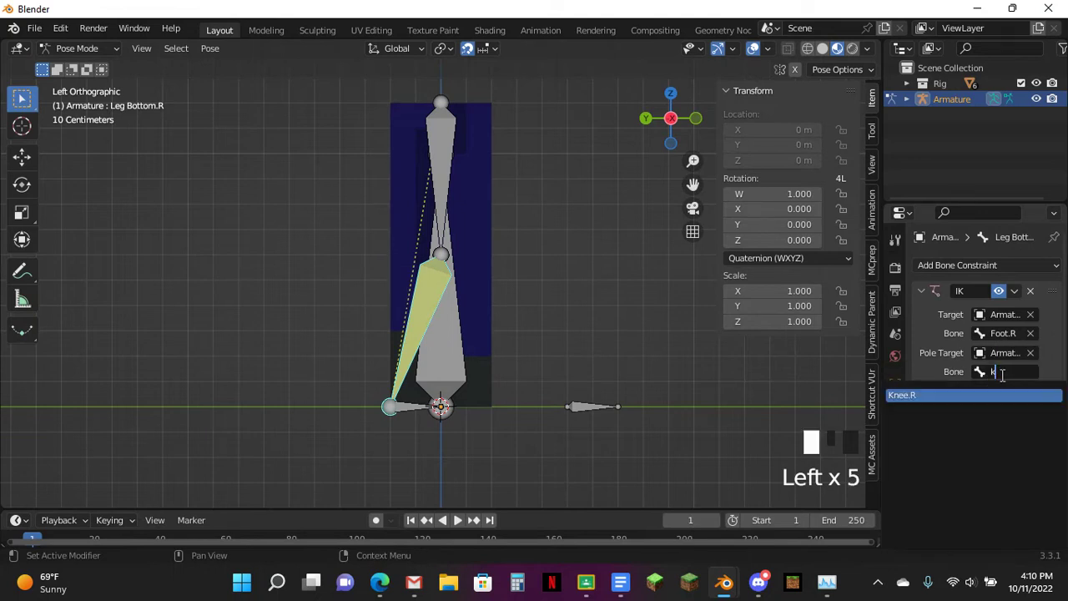
key("Return")
Set the IK constraint's pole angle to -90°.
middle_click_drag(534, 367, 473, 374)
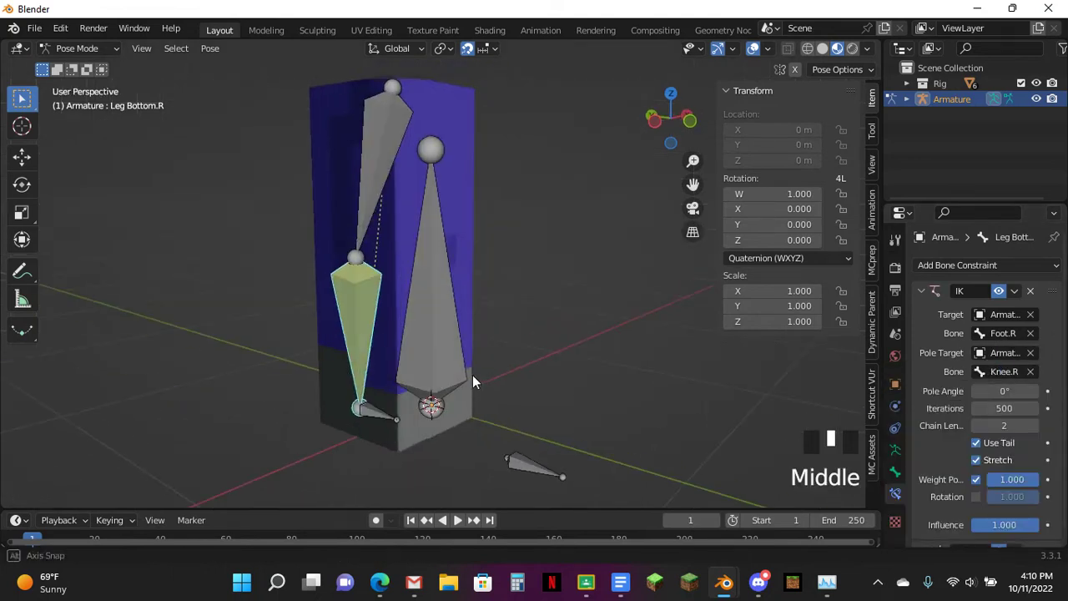
left_click(997, 375)
left_click_drag(1001, 390, 1053, 390)
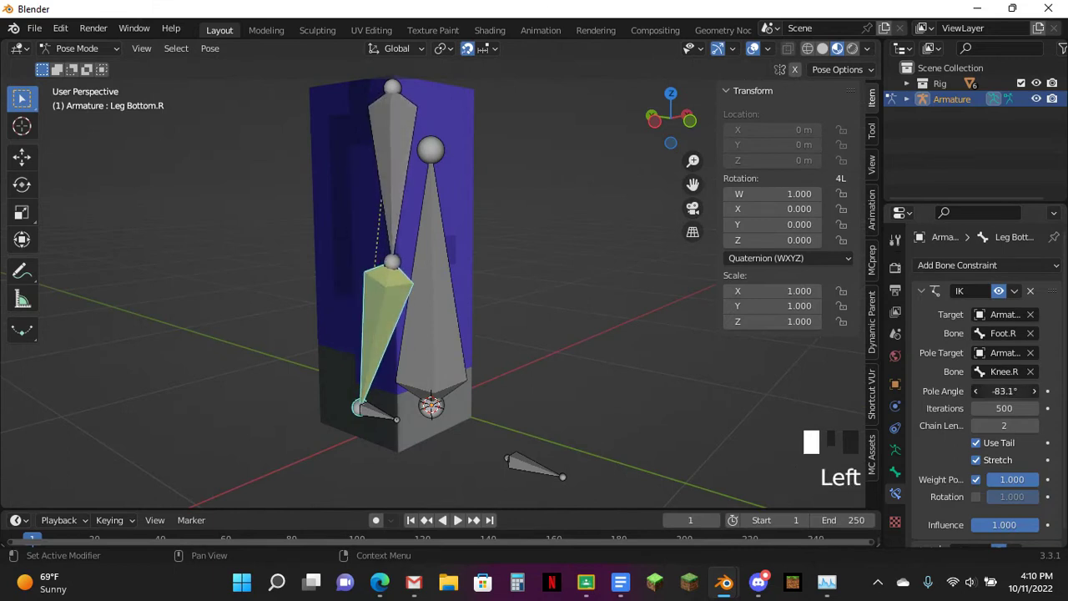
left_click(1000, 388)
type("-90")
key("Return")
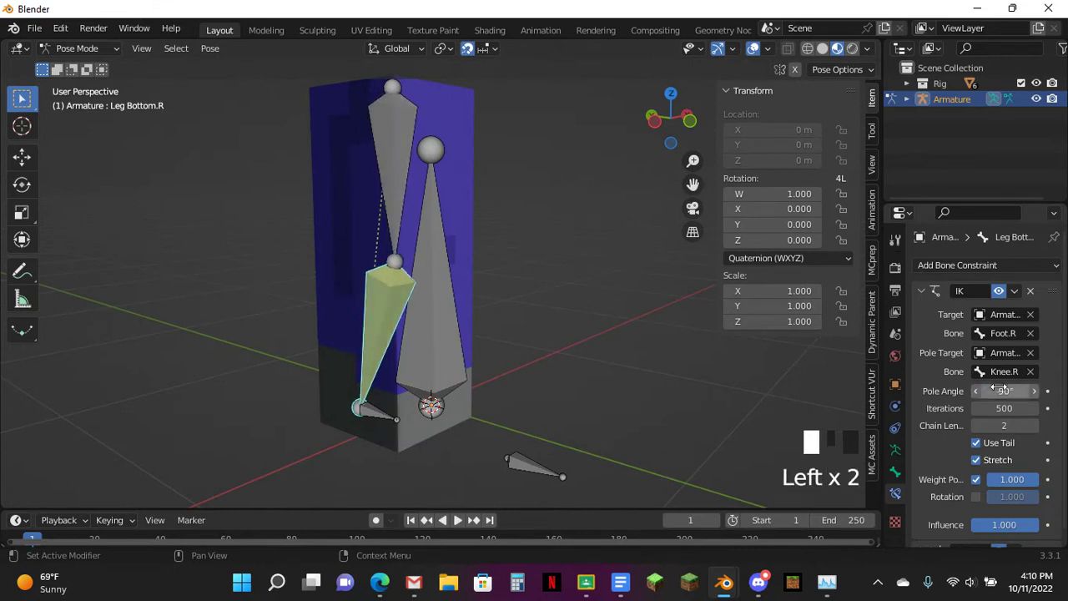
Test the leg's IK by rotating and moving the Foot.R bone.
left_click(434, 452)
left_click(394, 415)
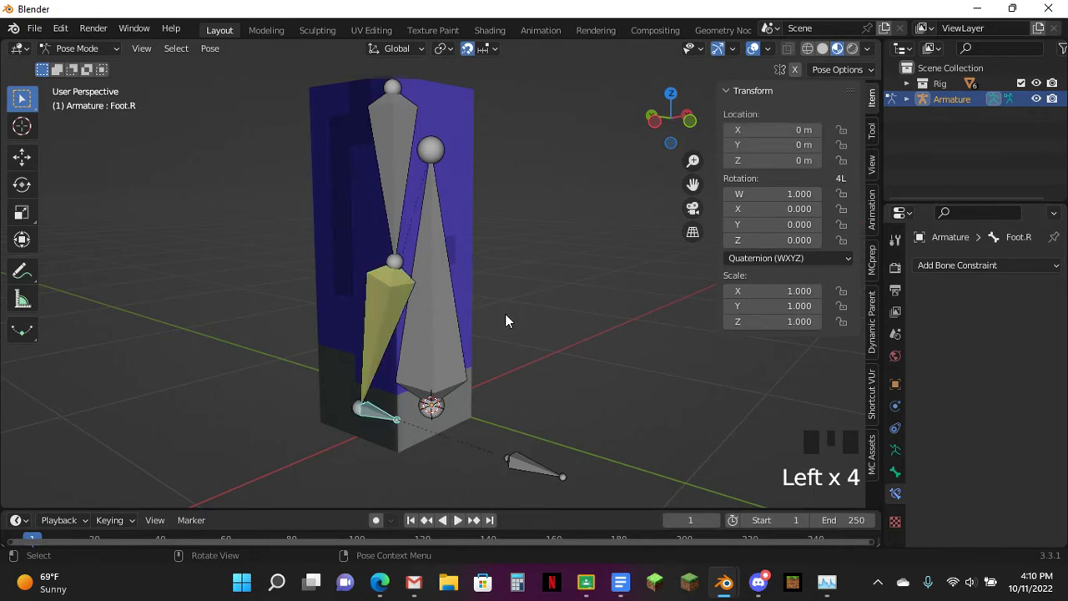
left_click(651, 116)
key("r")
key("g")
middle_click_drag(534, 350, 443, 284)
Parent the right leg mesh to the armature with an armature deform that adds vertex groups for the bones.
left_click(322, 231)
key("Tab")
key("Tab")
left_click(381, 211, "shift")
key("ctrl+p")
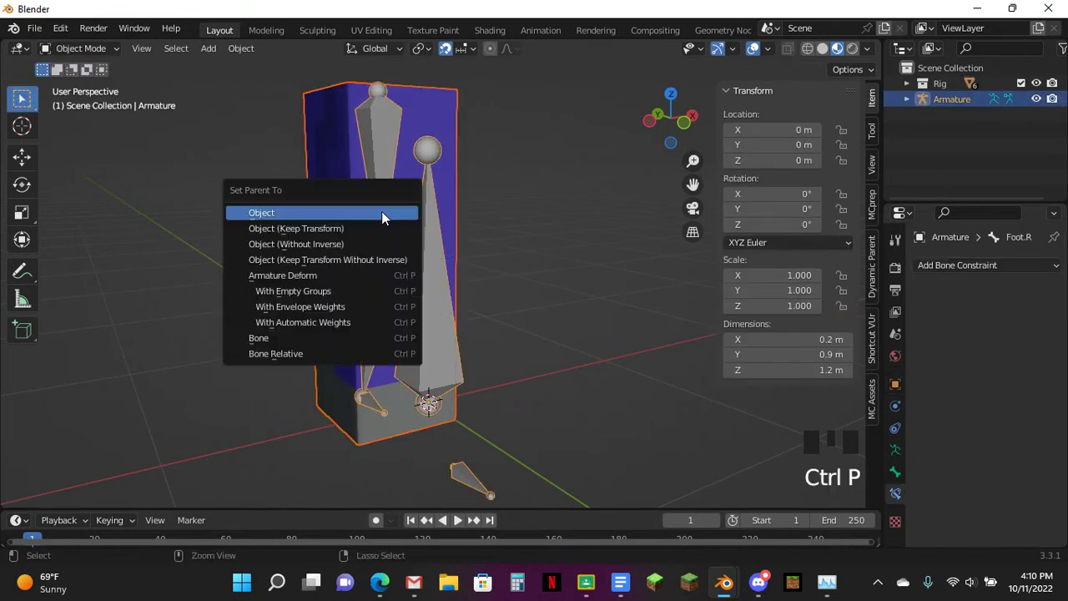
left_click(360, 259)
Select all the leg mesh vertices above the knee in Edit Mode, using X-ray in the left view.
left_click(331, 172)
key("Tab")
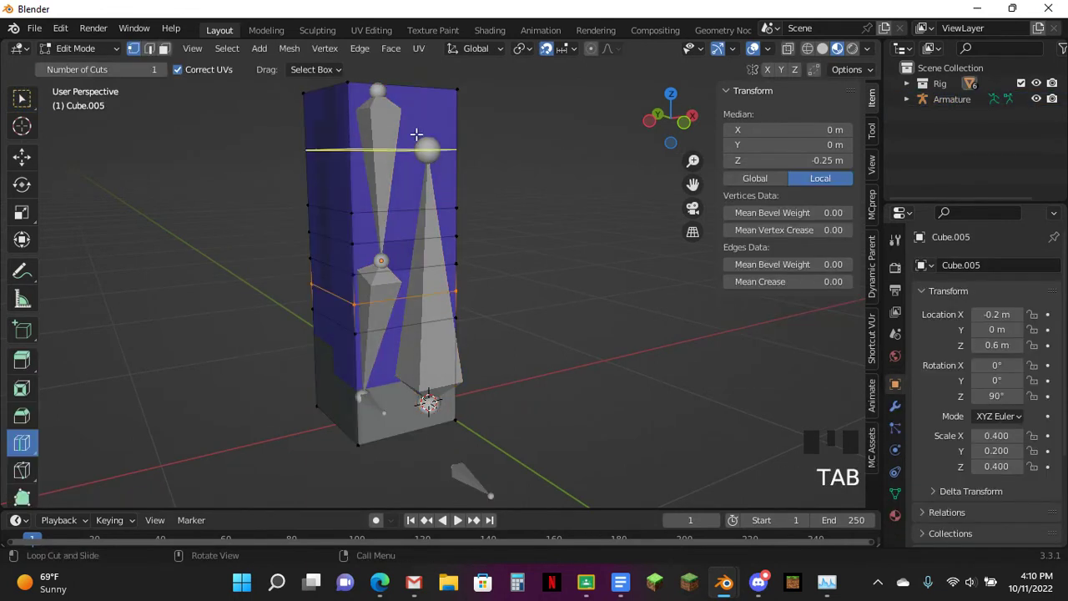
left_click(22, 98)
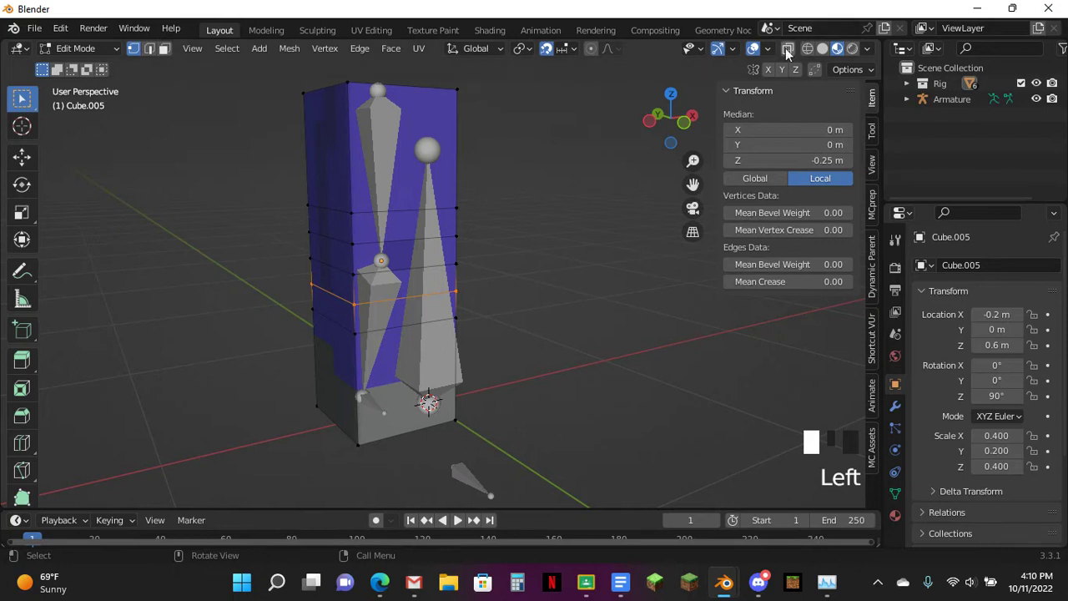
left_click(649, 121)
left_click(655, 117)
left_click_drag(327, 85, 625, 231)
left_click_drag(338, 125, 631, 247, "shift")
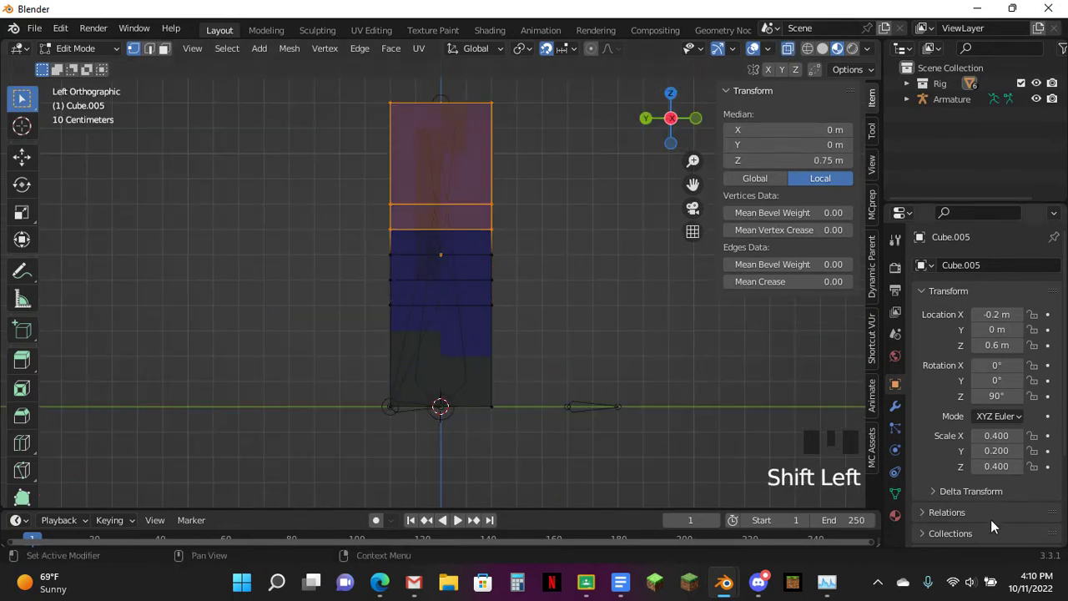
Assign the selected upper leg vertices to the Leg Top.R vertex group with weight 1.000.
left_click(896, 493)
left_click(962, 367)
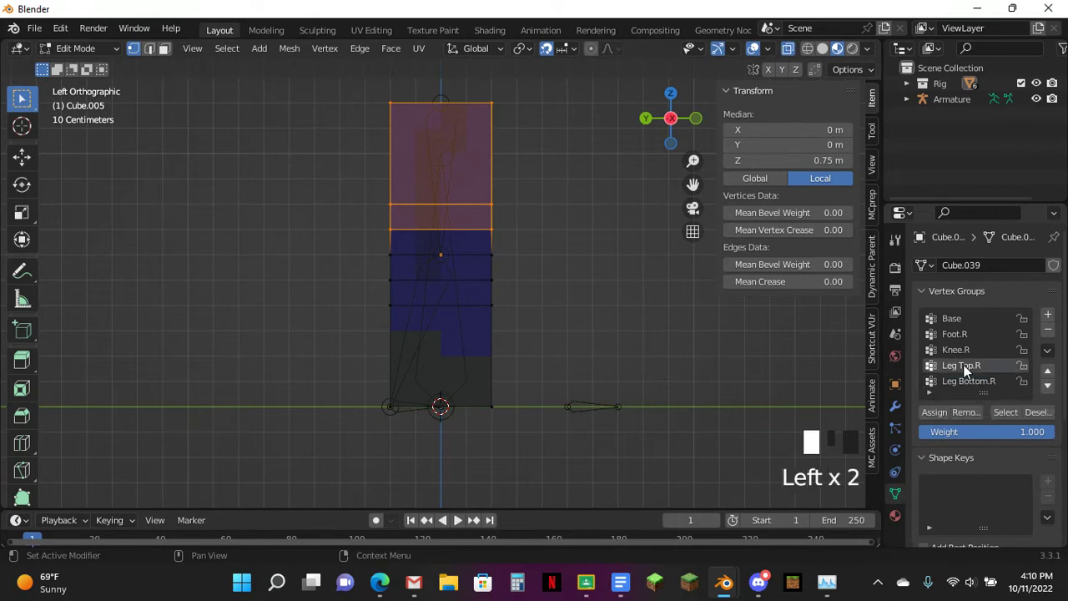
left_click(934, 411)
triple_click(935, 412)
triple_click(935, 411)
left_click(934, 411)
double_click(934, 412)
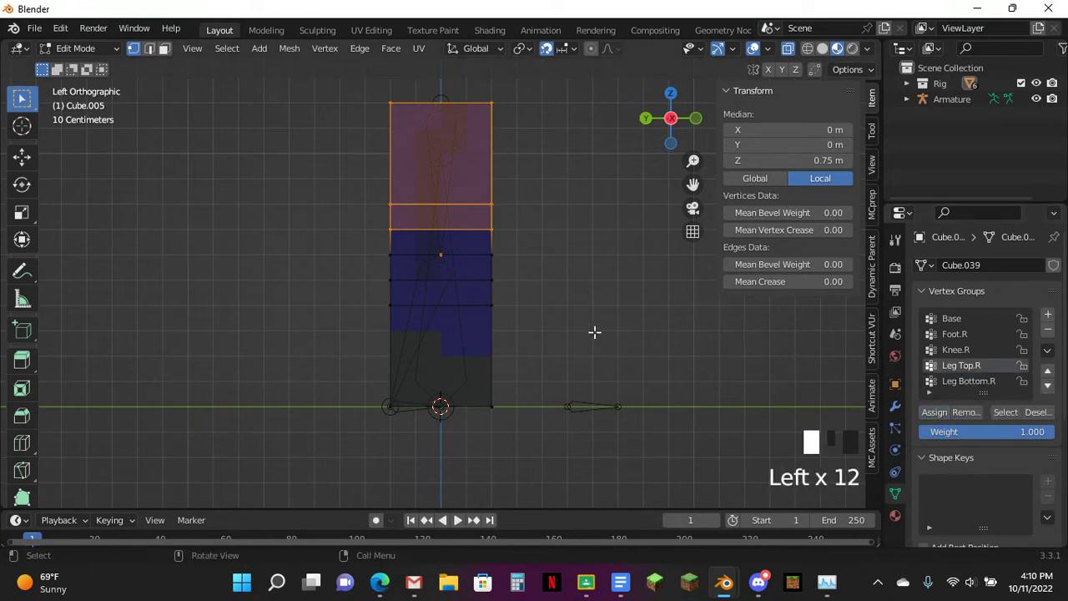
Invert the vertex selection and assign the lower leg vertices to the Leg Bottom.R vertex group with weight 1.000.
key("ctrl+i")
left_click(976, 382)
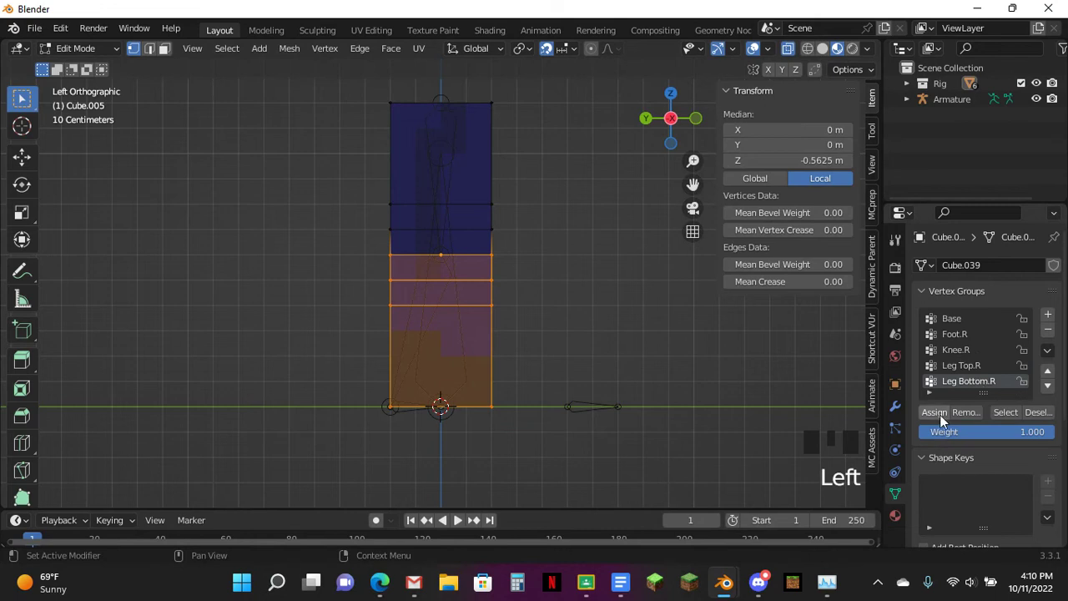
triple_click(941, 414)
triple_click(941, 414)
Test the leg mesh's deformation in Pose Mode by moving the Foot.R bone upward and clearing its location.
key("Tab")
middle_click_drag(464, 358, 420, 428)
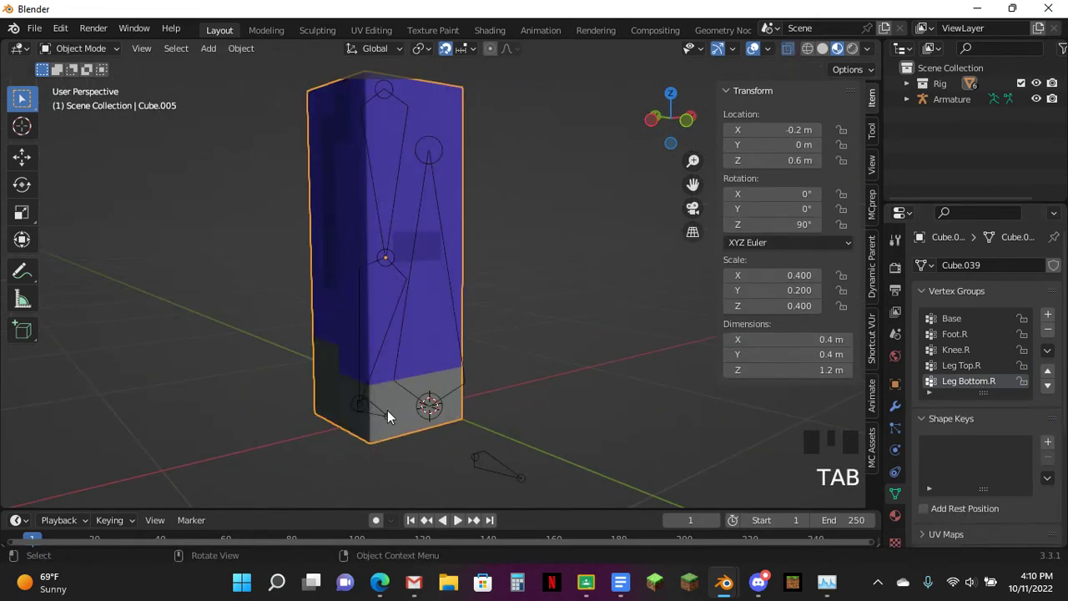
left_click(388, 410)
key("ctrl+Tab")
left_click(370, 405)
key("g")
left_click(369, 334)
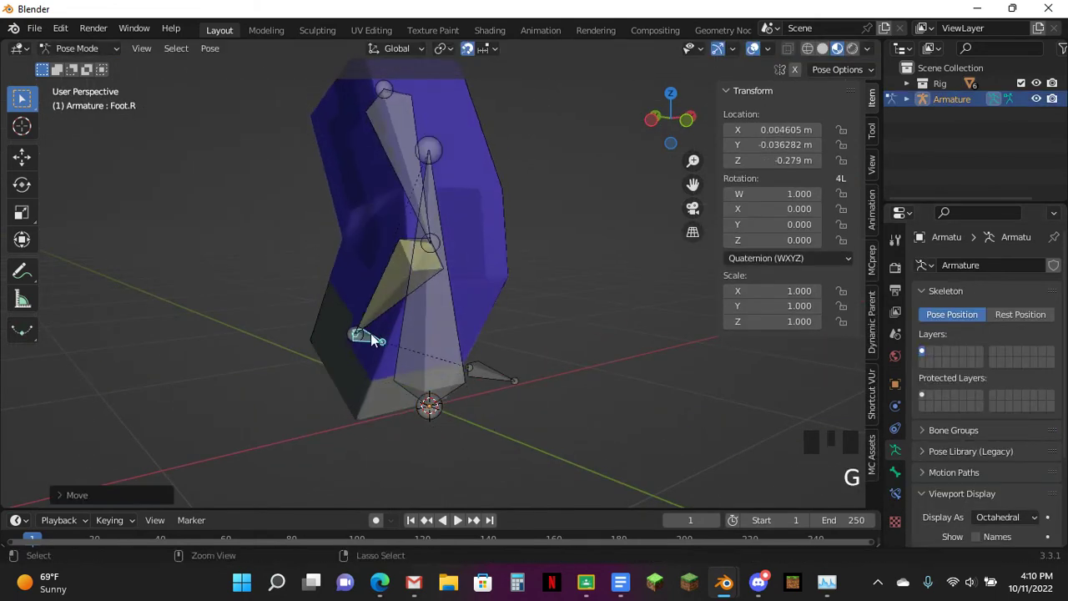
key("alt+g")
Disable the IK constraint on the Leg Bottom.R bone and rotate the bone 90° in the left view.
left_click(380, 363)
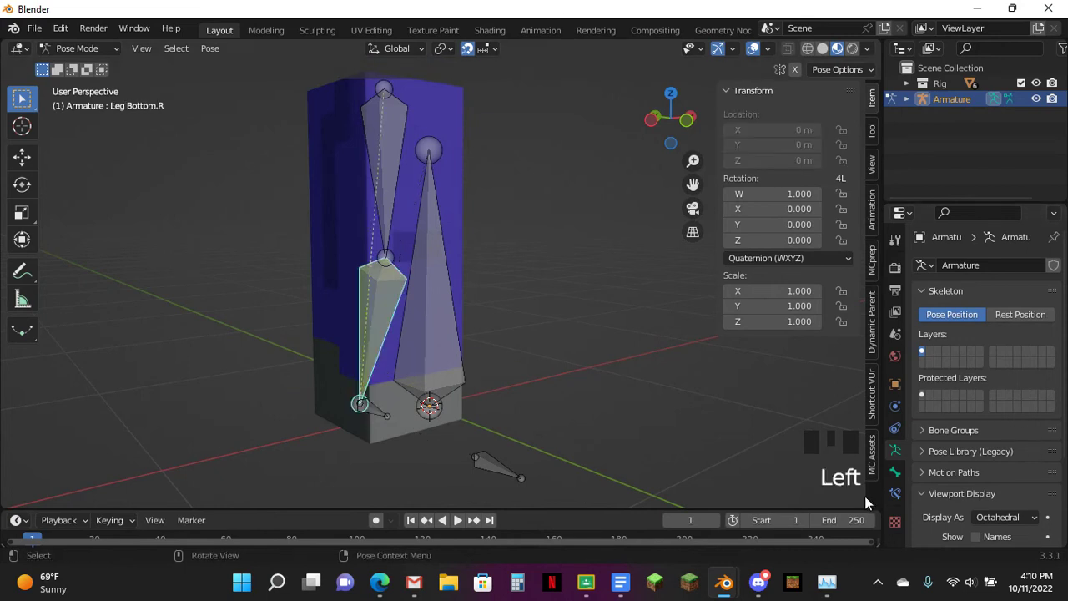
left_click(895, 493)
left_click(924, 290)
left_click(999, 290)
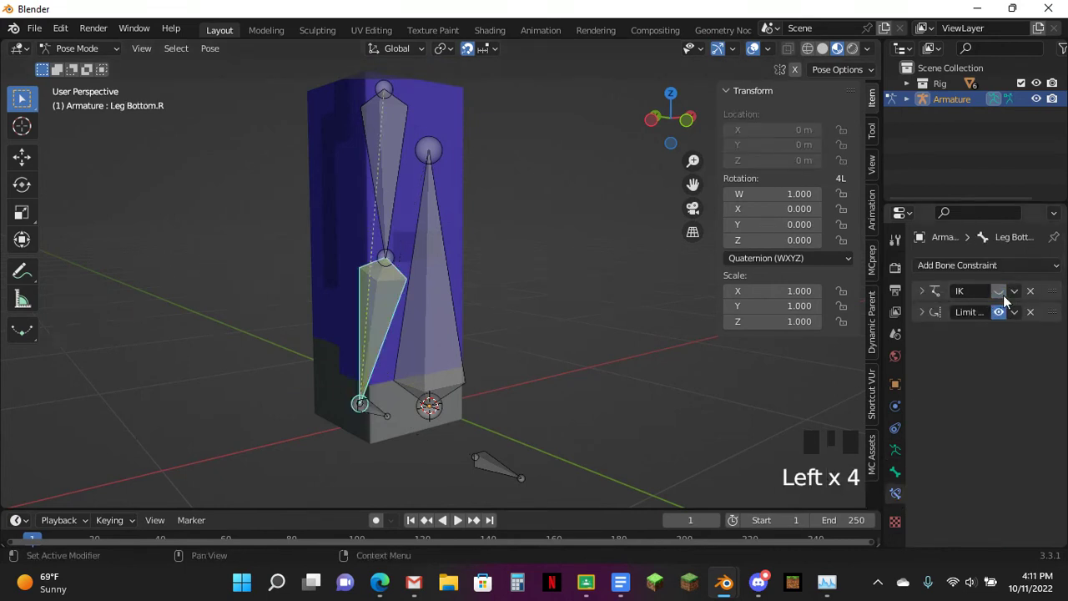
left_click(649, 121)
type("r")
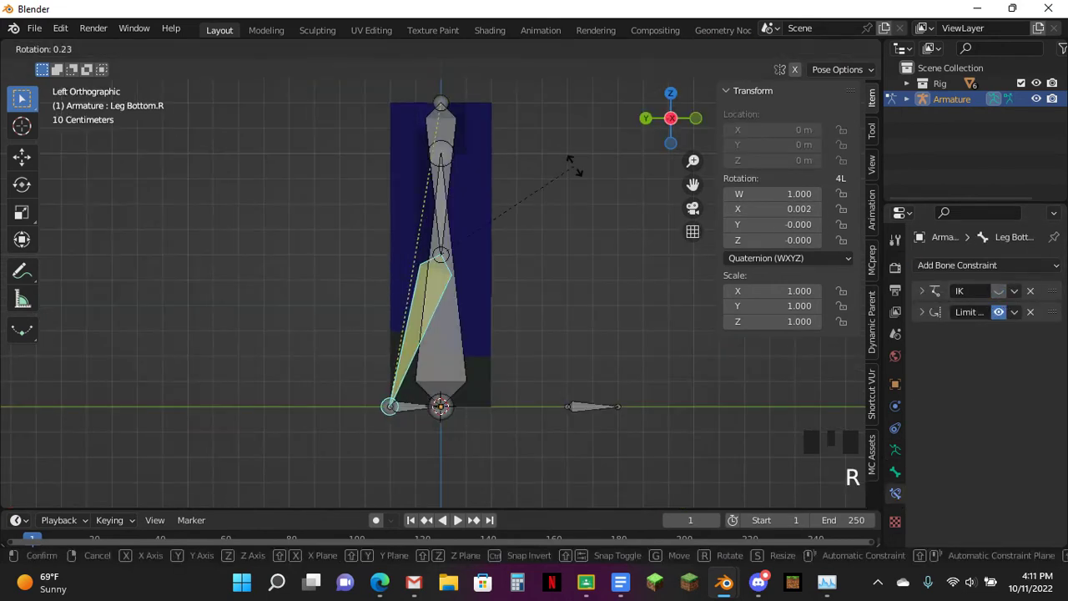
type("90")
key("Return")
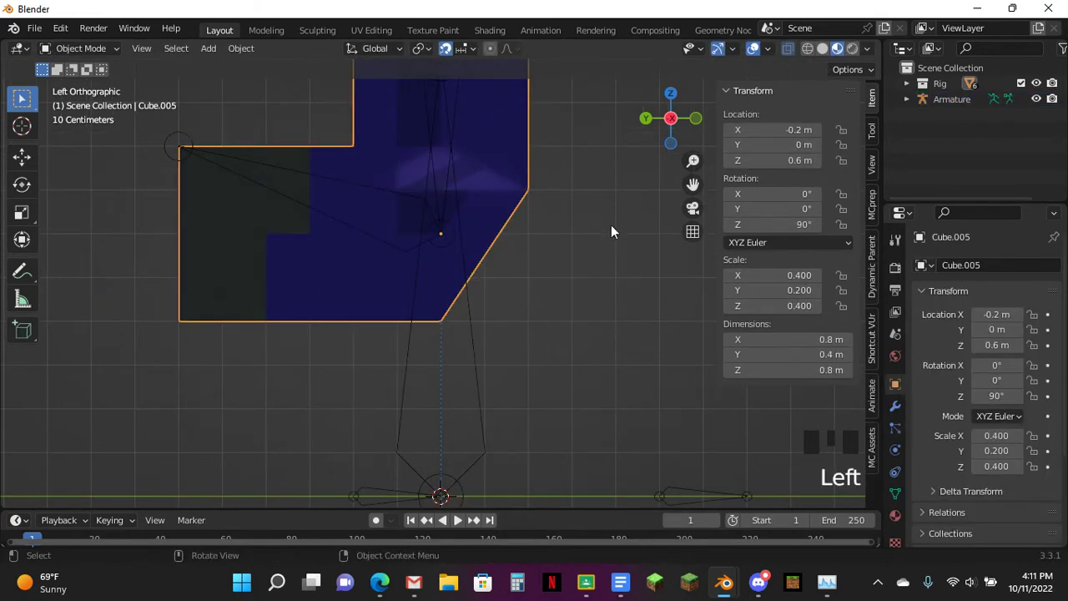
Add a basis and two further shape keys to the right leg mesh.
left_click(892, 495)
left_click(1048, 441)
left_click(1048, 442)
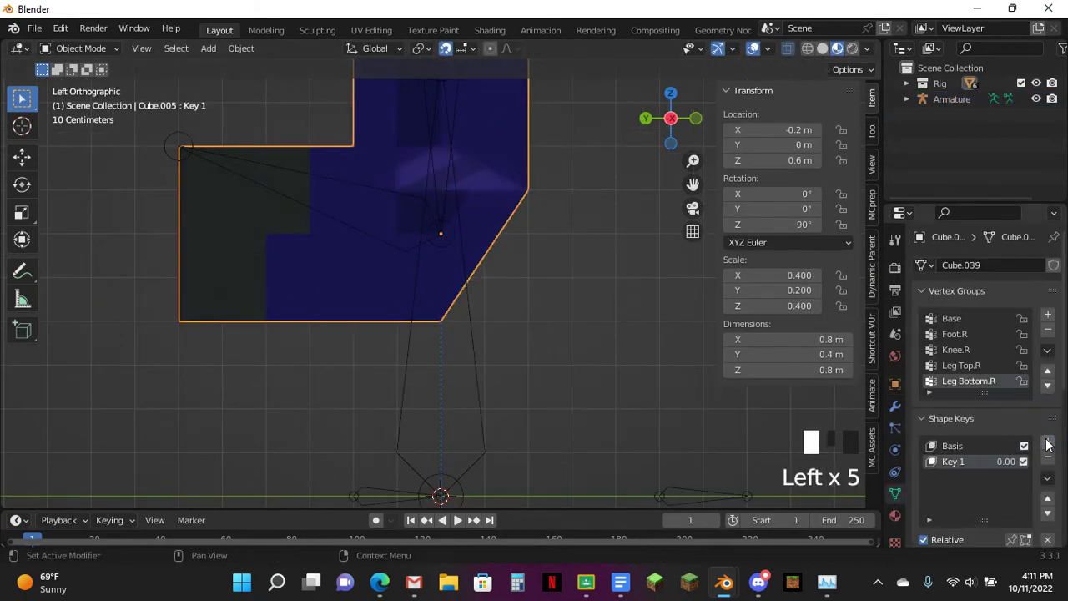
left_click(1047, 441)
Open Key 1 in Edit Mode and make the Armature modifier display in Edit Mode and on the cage.
key("Tab")
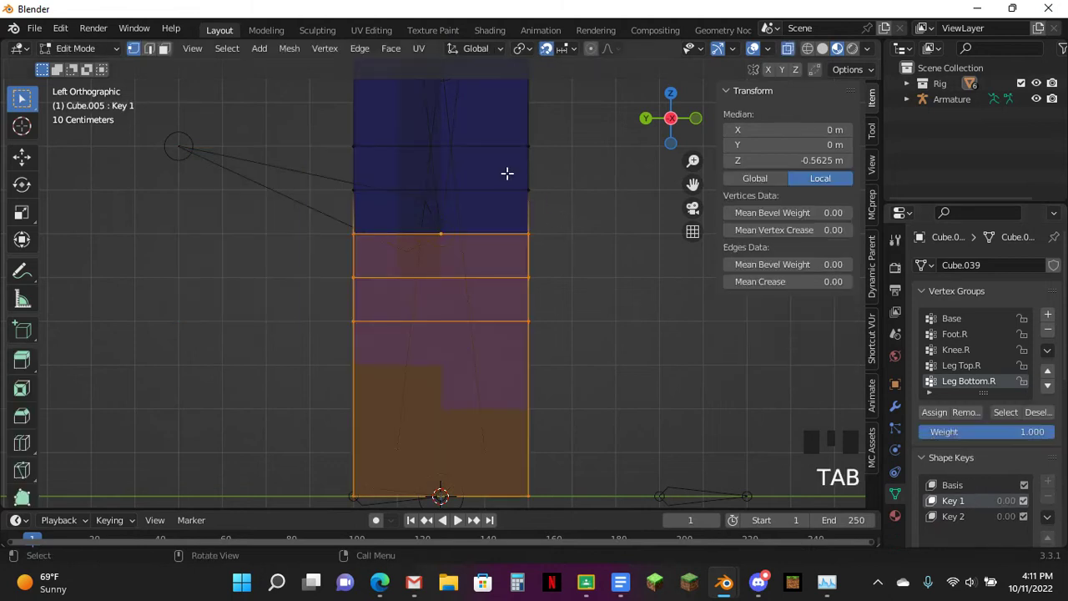
left_click(894, 405)
left_click(972, 291)
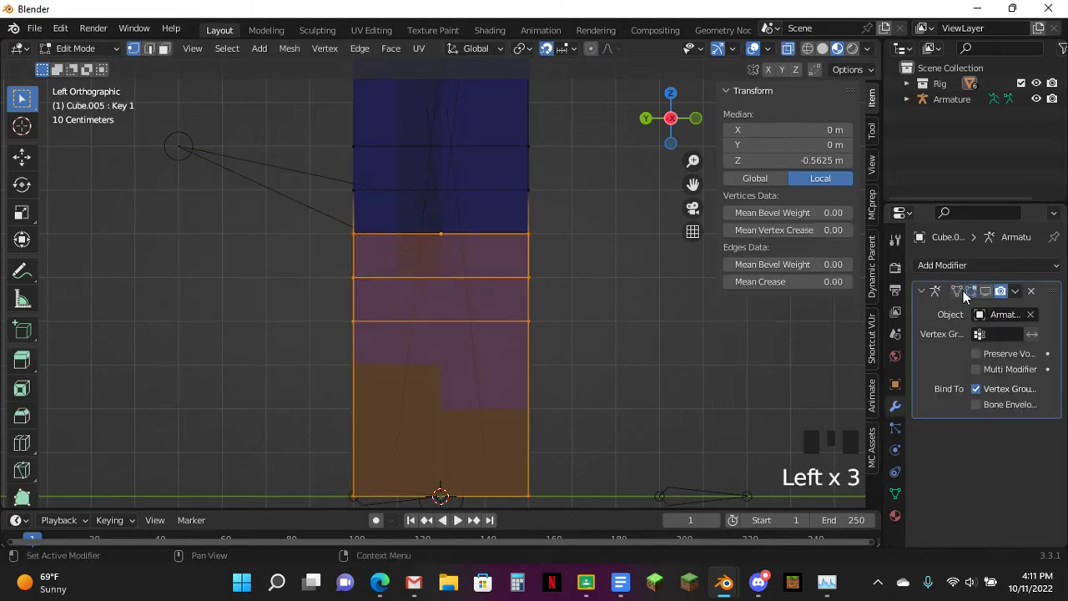
left_click(982, 290)
left_click(922, 290)
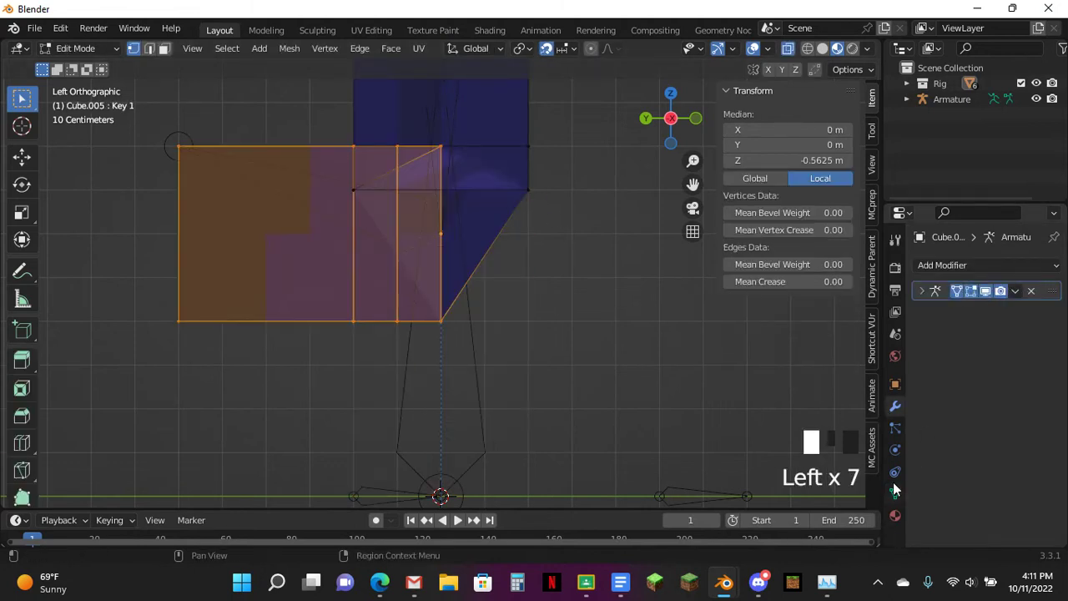
Add a driver to Key 1's value with the scripted expression tan (var/2).
scroll(891, 485, "down", 4)
right_click(1007, 391)
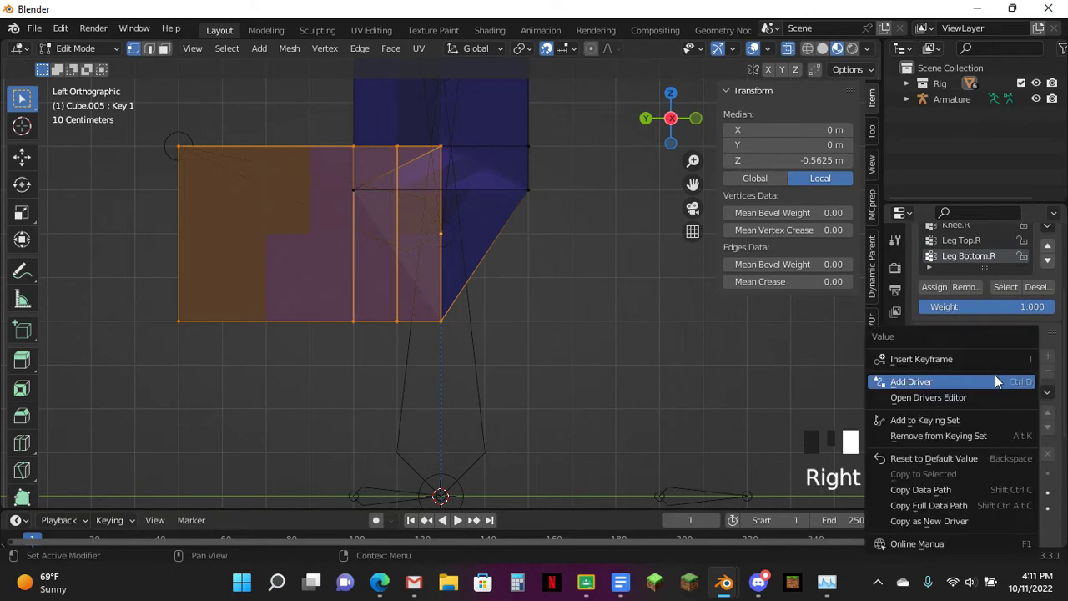
left_click(994, 381)
right_click(1014, 382)
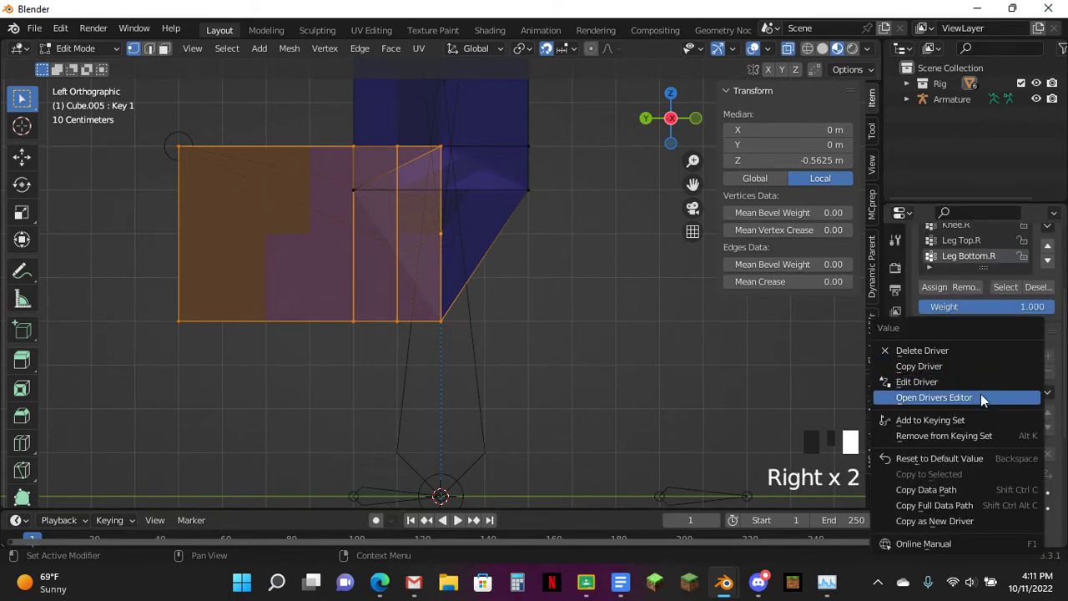
left_click(970, 382)
left_click(964, 309)
type("tan")
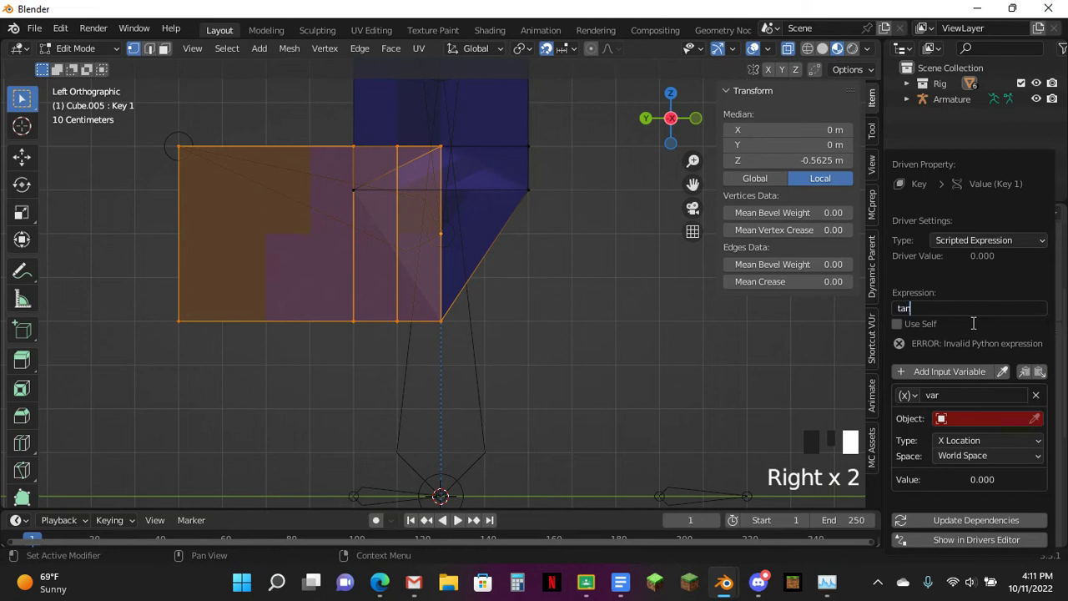
type(" (var/2")
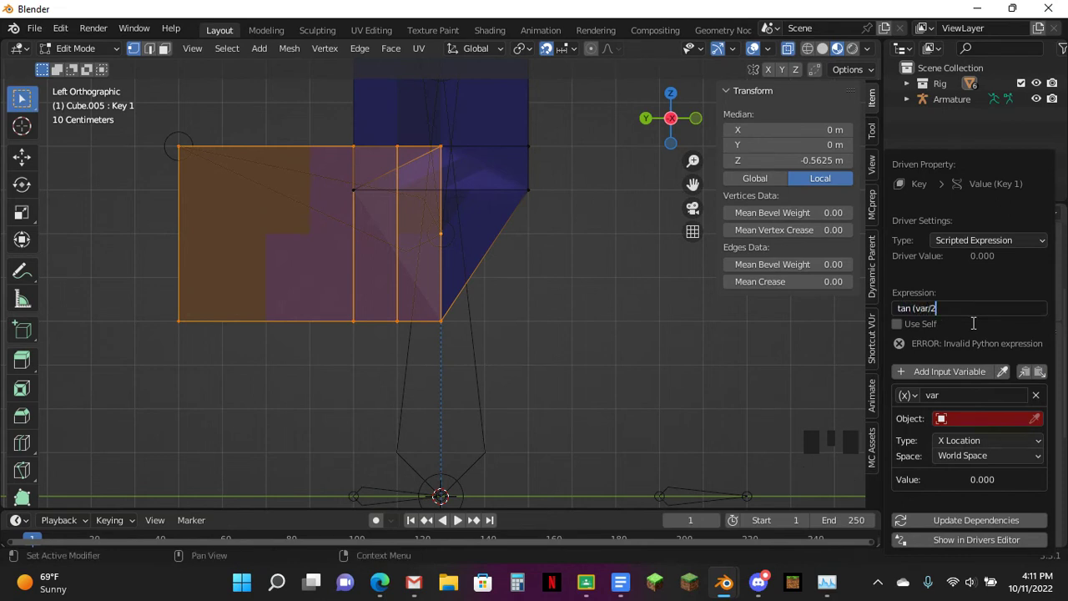
Target the driver variable at the Armature object's Leg Bottom.R bone.
left_click(1004, 417)
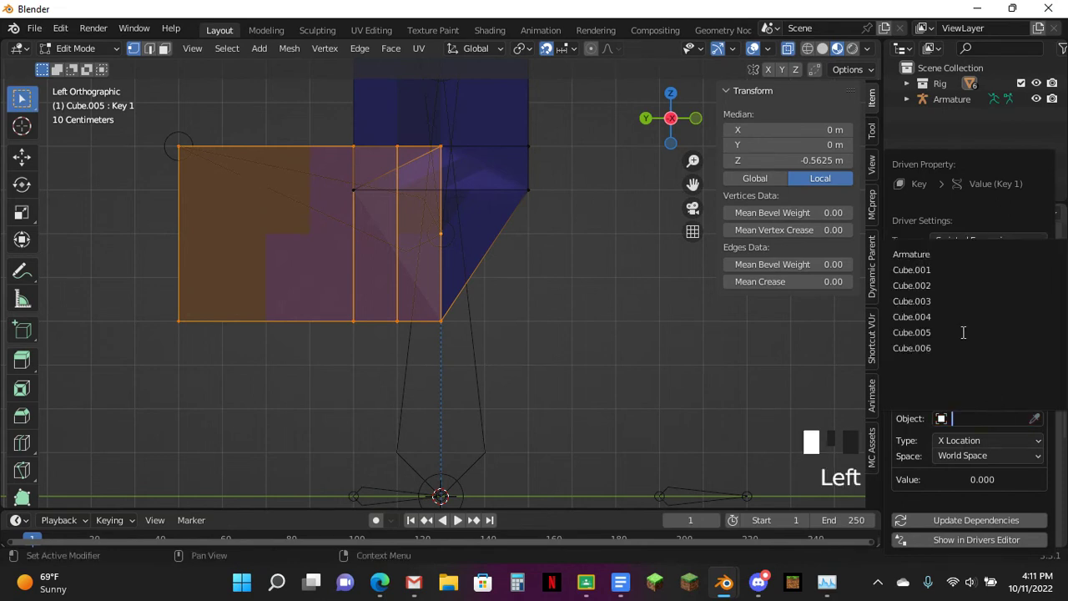
left_click(972, 247)
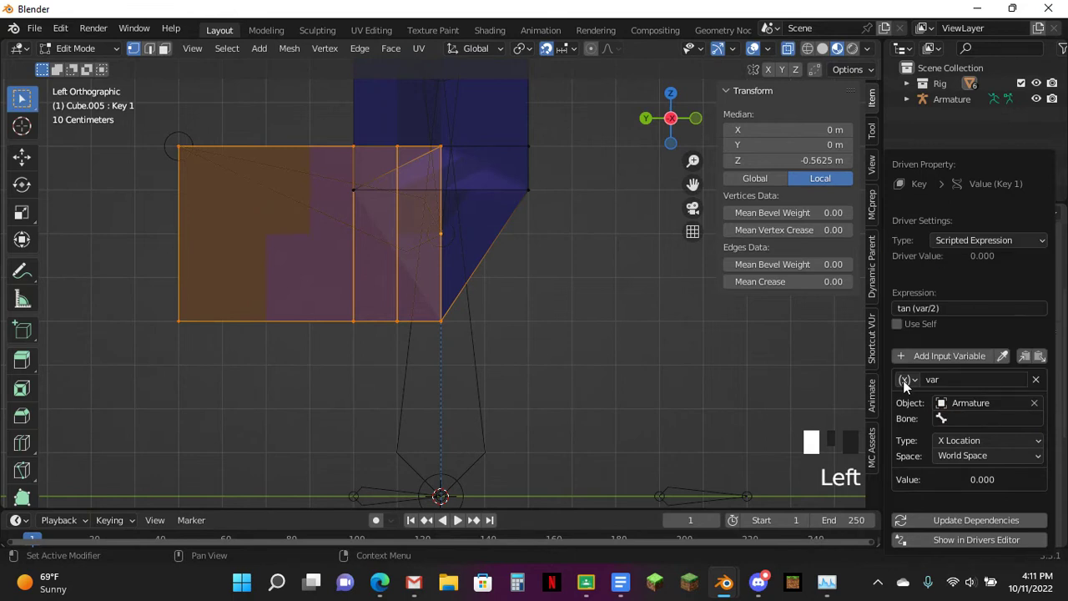
left_click(971, 417)
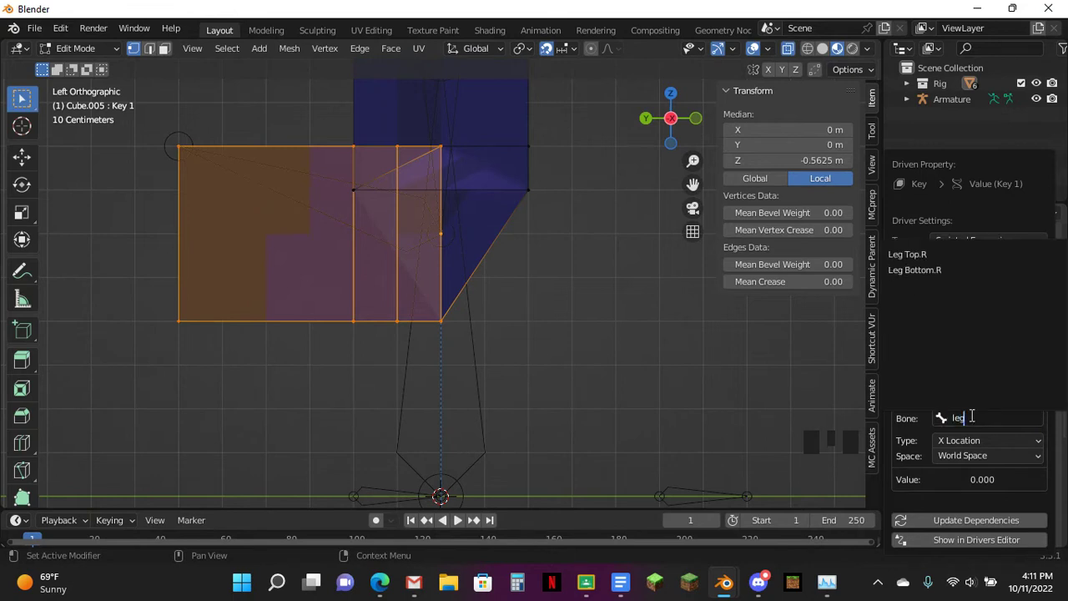
type("leg")
left_click(915, 270)
Set the driver variable to X Rotation in Local Space.
left_click(977, 457)
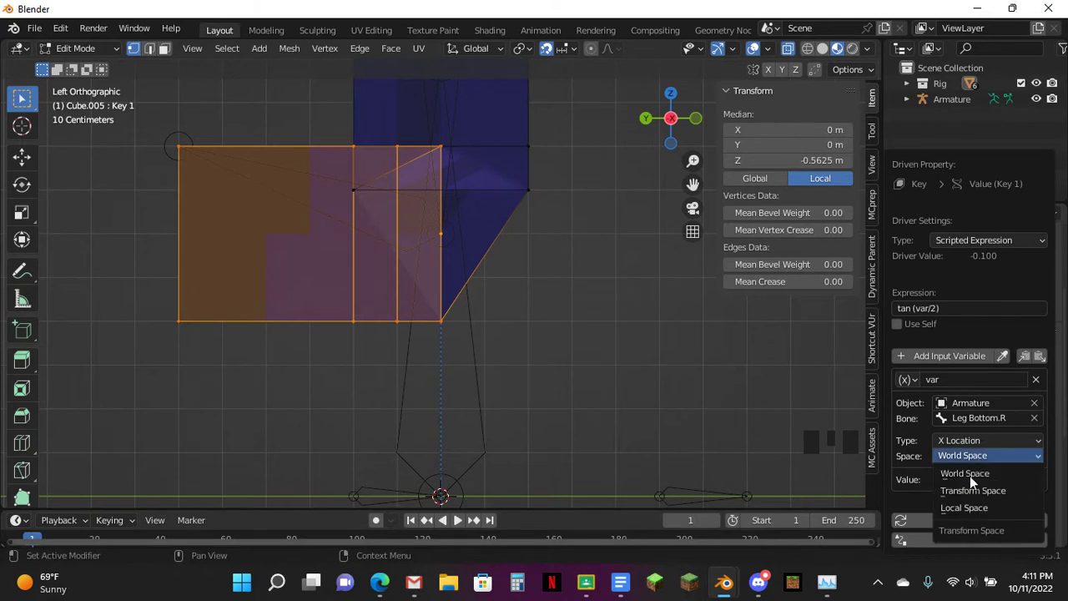
left_click(964, 509)
left_click(974, 441)
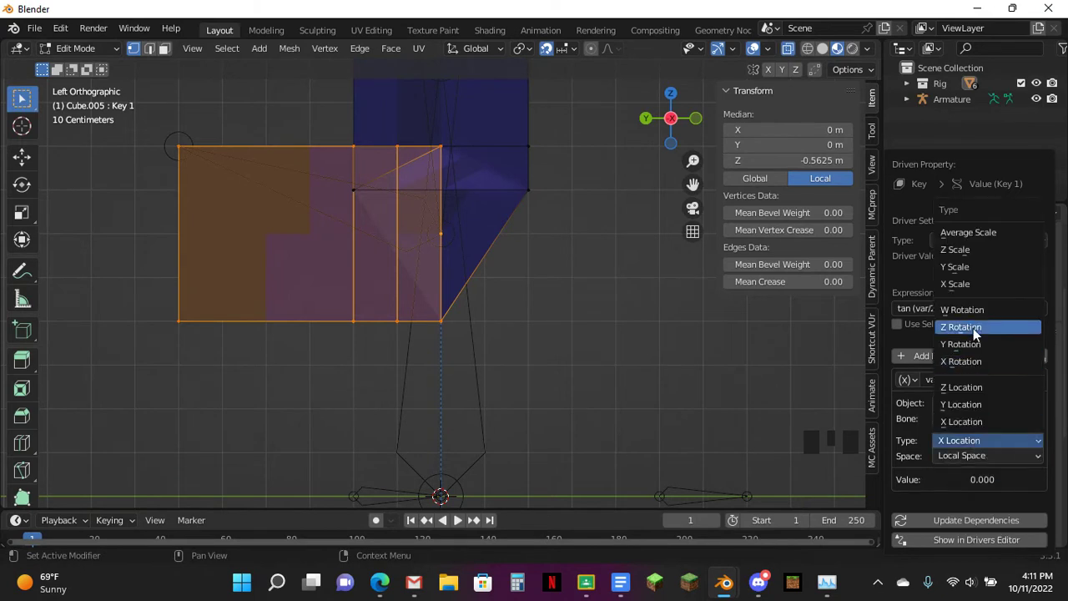
left_click(969, 325)
left_click(978, 424)
left_click(969, 346)
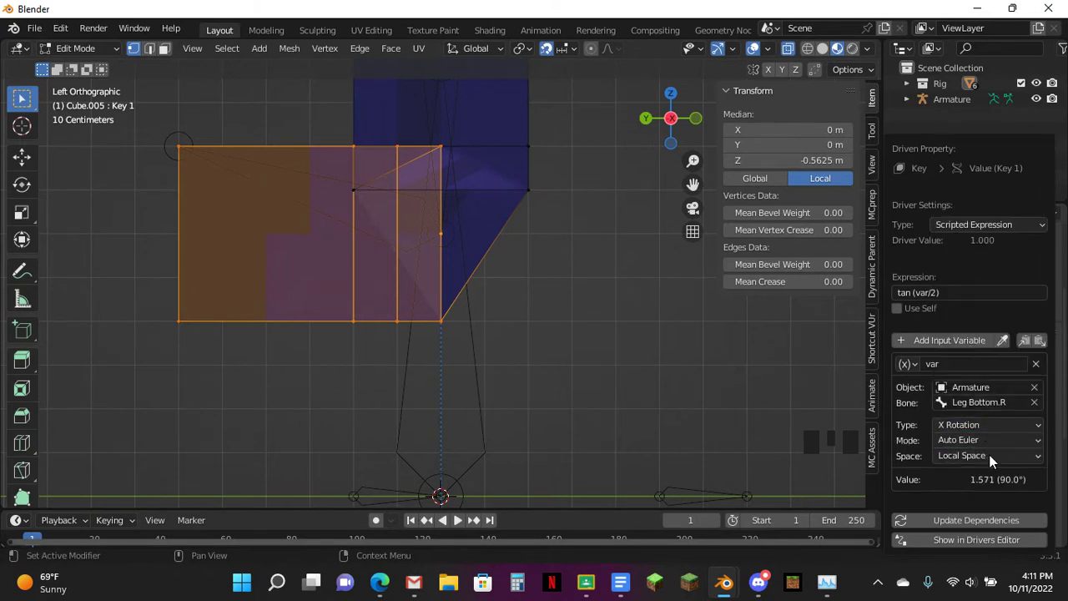
left_click(976, 539)
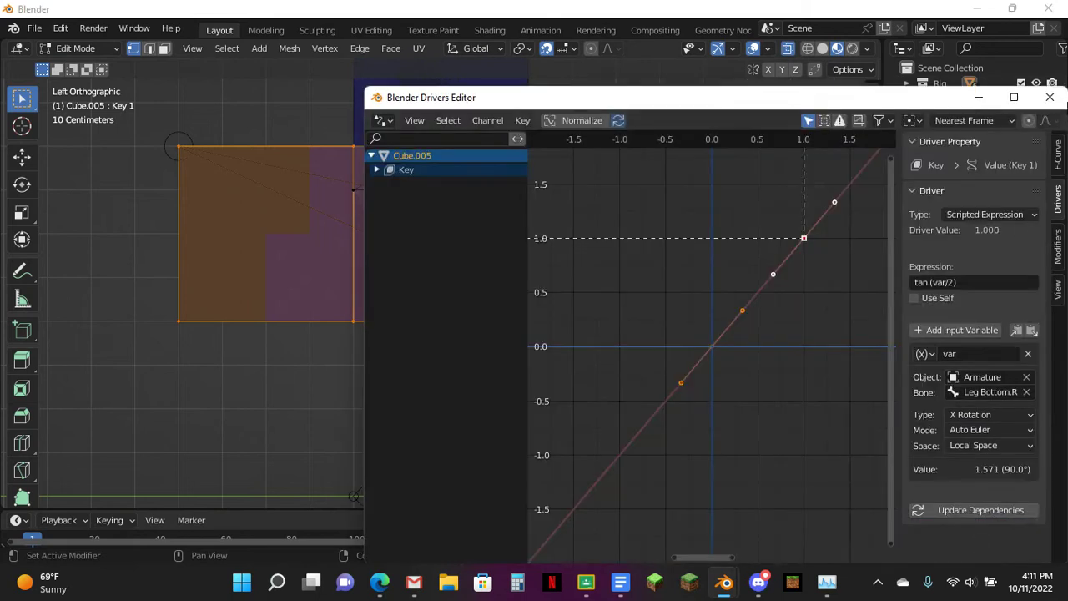
left_click(1050, 98)
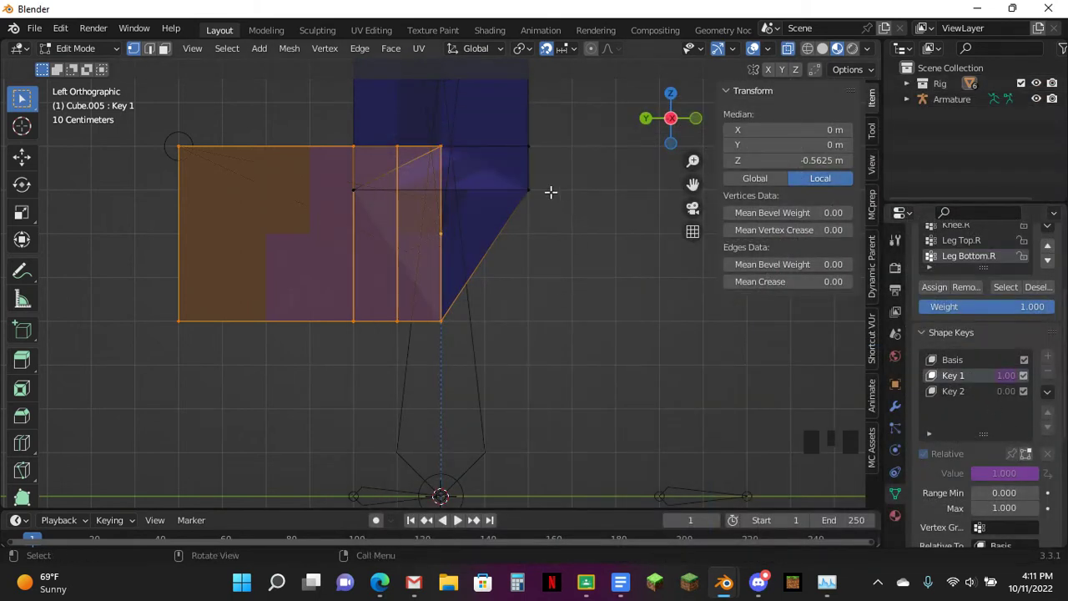
Try to move the upper leg's vertices at the back of the knee down 0.3 m in Key 1.
left_click(512, 177)
key("g")
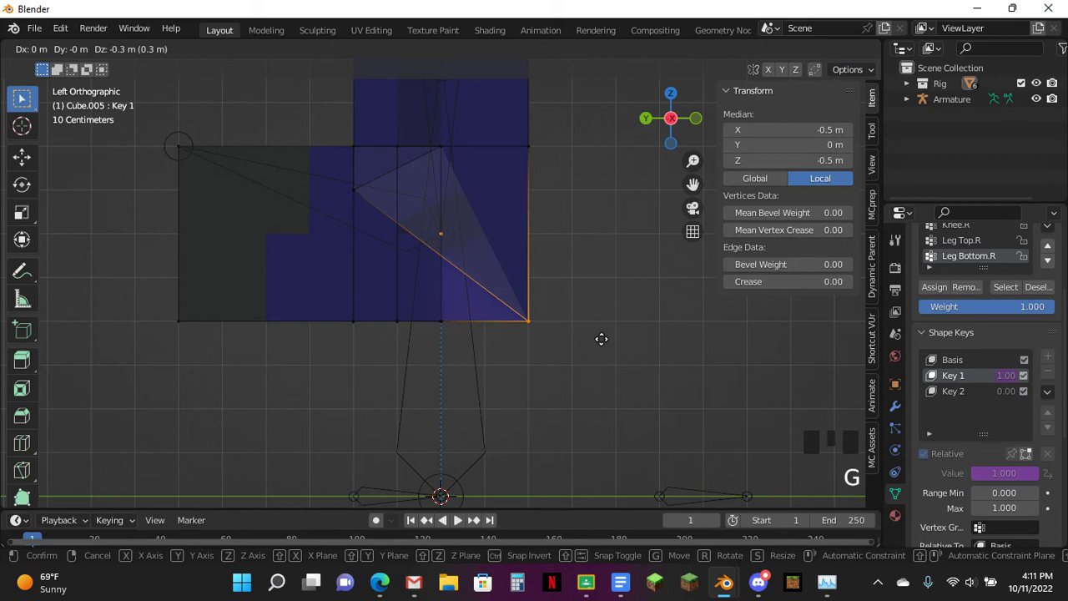
left_click(601, 338)
key("ctrl+z")
Move the lower leg's vertices at the back of the knee outward in Key 1 to square off the bent knee.
left_click(456, 319)
left_click_drag(434, 303, 484, 334)
key("g")
key("g")
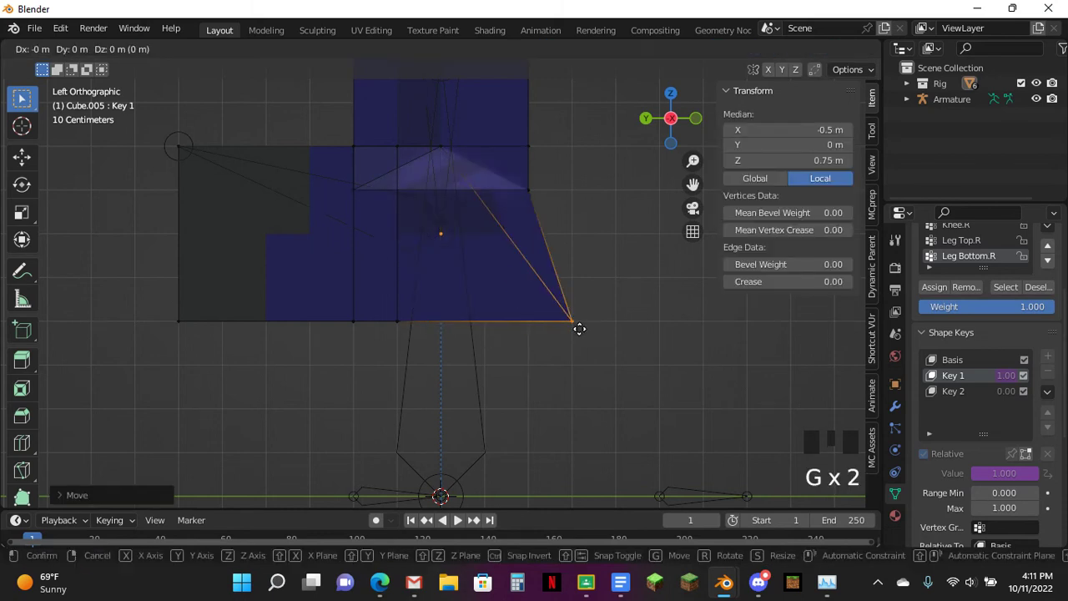
left_click(569, 329)
key("Tab")
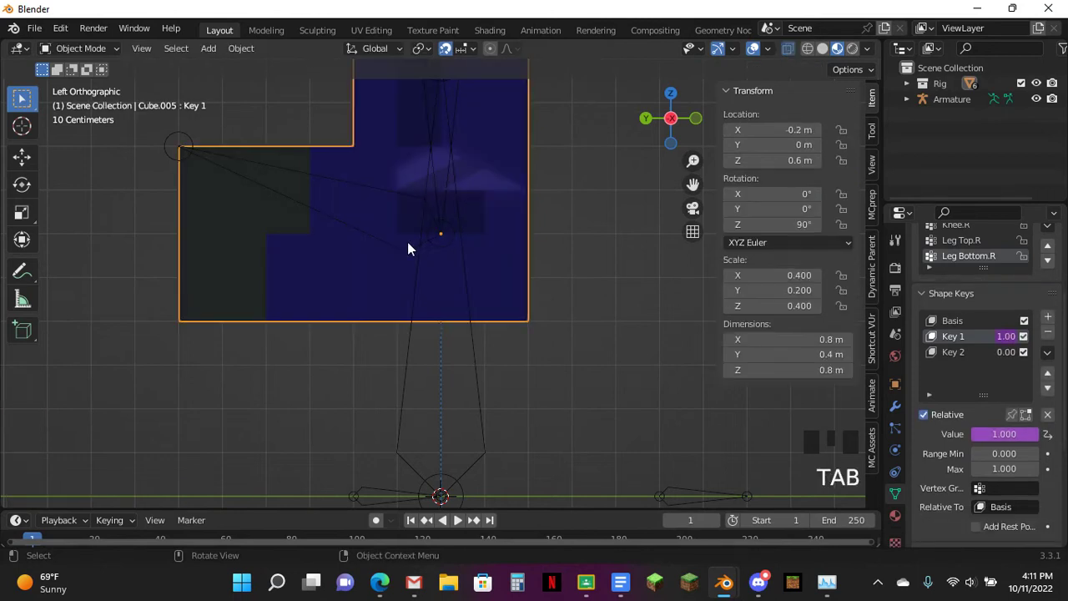
Test the knee shape in Pose Mode by rotating the Leg Bottom.R bone, clearing its rotation and bending it back.
left_click(396, 244)
key("ctrl+Tab")
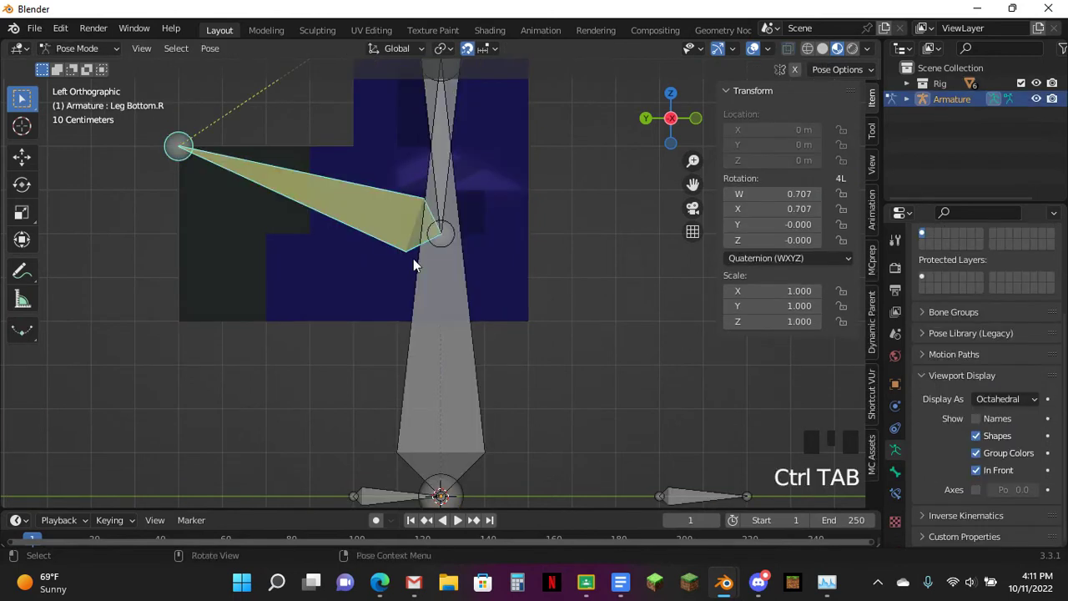
key("r")
key("r")
left_click(527, 380)
key("alt+r")
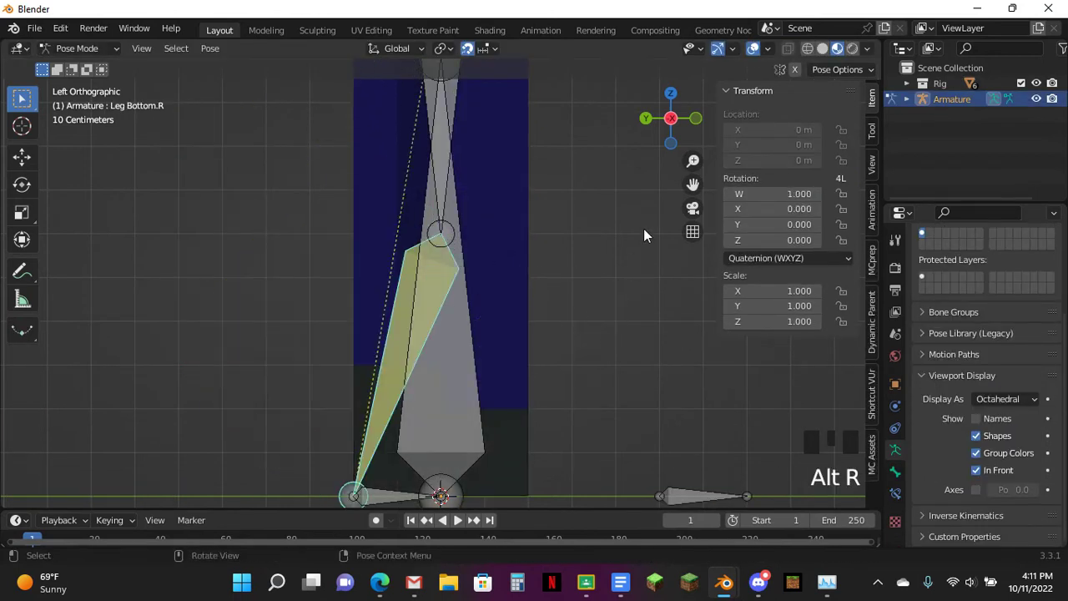
key("r")
left_click(444, 382)
key("ctrl+Tab")
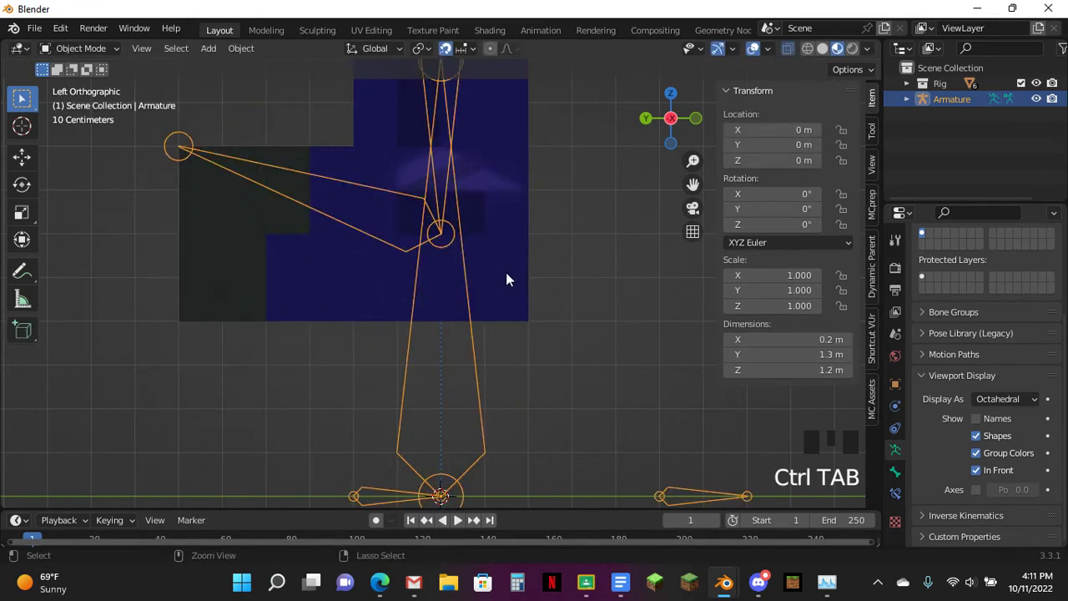
Move the upper leg's vertices on the inner side of the bend up to the inner knee corner in Key 1.
left_click(507, 272)
key("Tab")
left_click_drag(323, 170, 383, 214)
key("g")
left_click(384, 171)
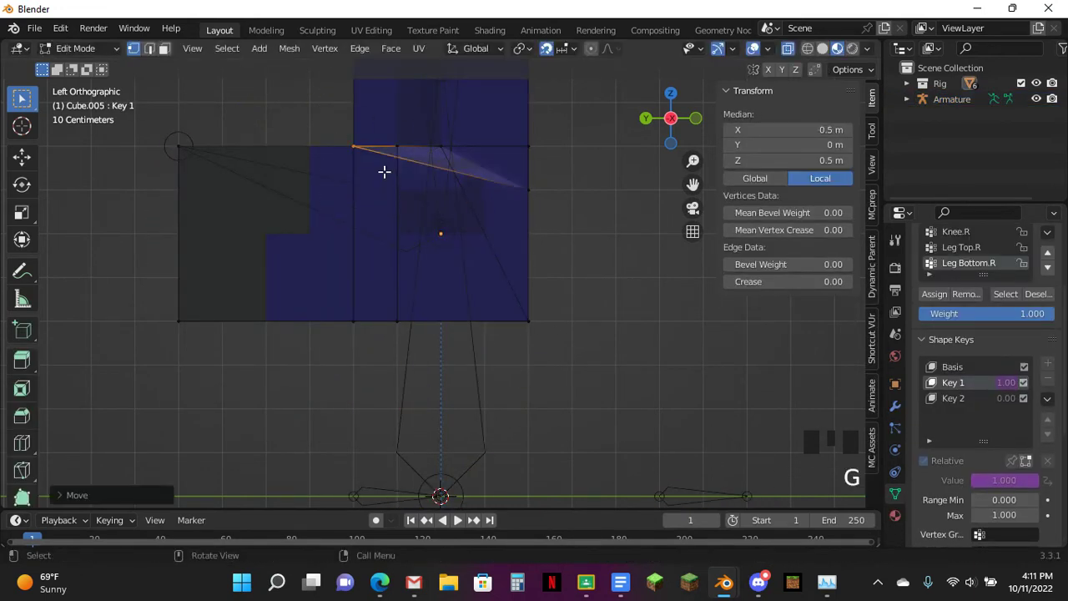
Move the two remaining sets of overlapping inner knee vertices onto the inner knee corner.
left_click(496, 169)
key("g")
left_click(408, 167)
left_click(435, 162)
key("g")
left_click(401, 158)
Try to move the lower leg's underside vertices near the knee toward the outer corner.
left_click(417, 329)
key("g")
left_click(466, 332)
key("ctrl+z")
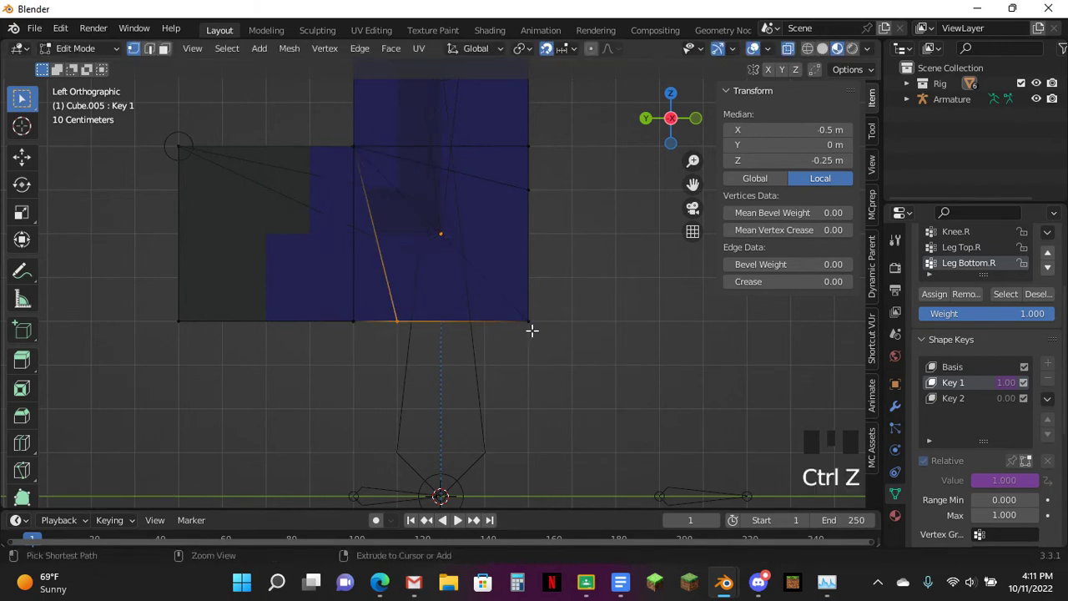
Raise Key 1's maximum range and copy its driver onto Key 2's value.
key("Tab")
left_click_drag(1004, 475, 1035, 475)
right_click(993, 343)
right_click_drag(1002, 357, 985, 370)
left_click(969, 359)
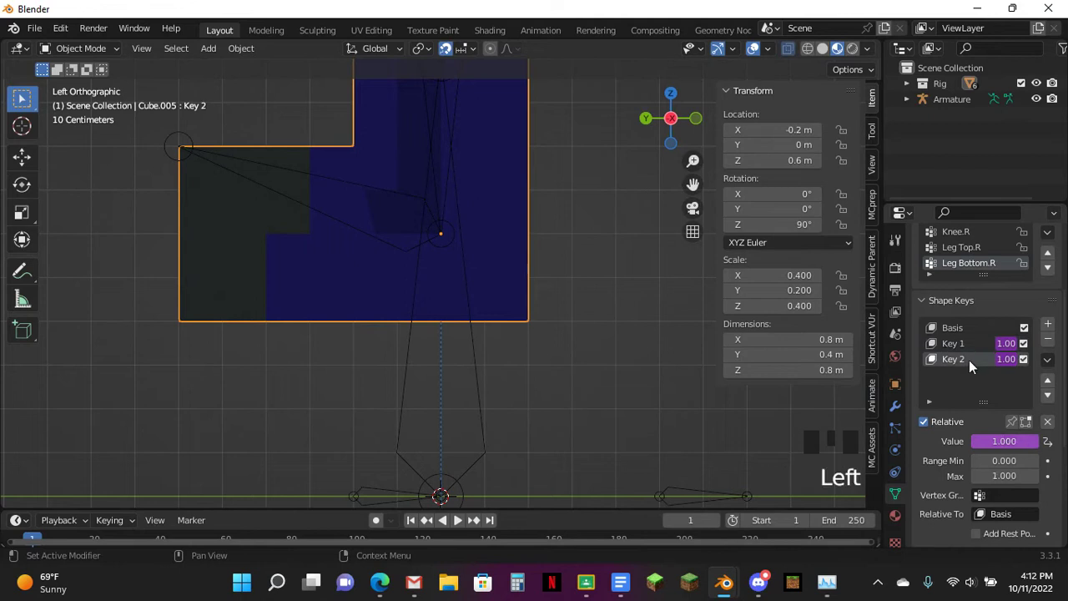
Edit Key 2's driver expression to tan (var/2)-1.
right_click(1006, 358)
left_click(968, 372)
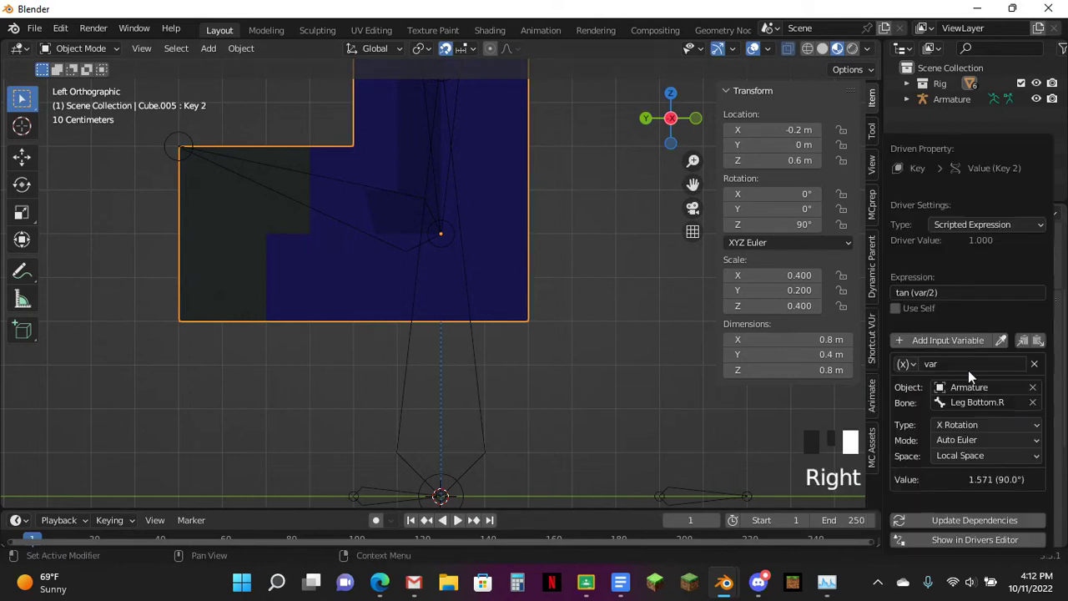
left_click(974, 295)
type("-1")
key("Return")
Clear the Leg Bottom.R bone's rotation in Pose Mode and bend it past a right angle.
left_click(400, 244)
key("ctrl+Tab")
key("alt+r")
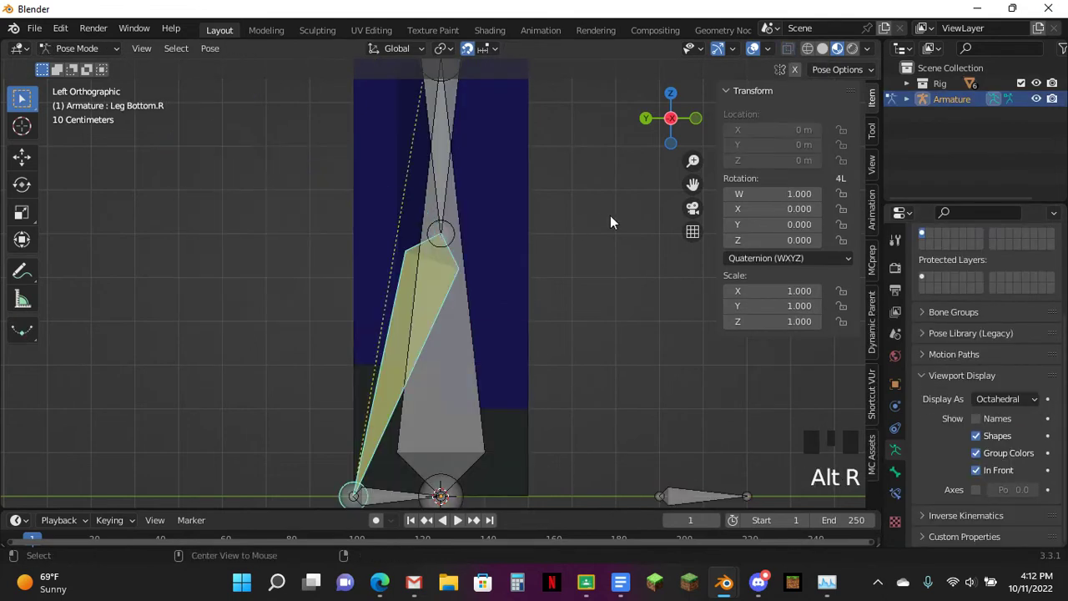
key("r")
left_click(429, 305)
Switch from posing to editing the right leg mesh and enable Shape Key Edit Mode for Key 2.
scroll(738, 175, "up", 3)
left_click_drag(693, 184, 724, 294)
key("ctrl+Tab")
left_click(385, 203)
key("Tab")
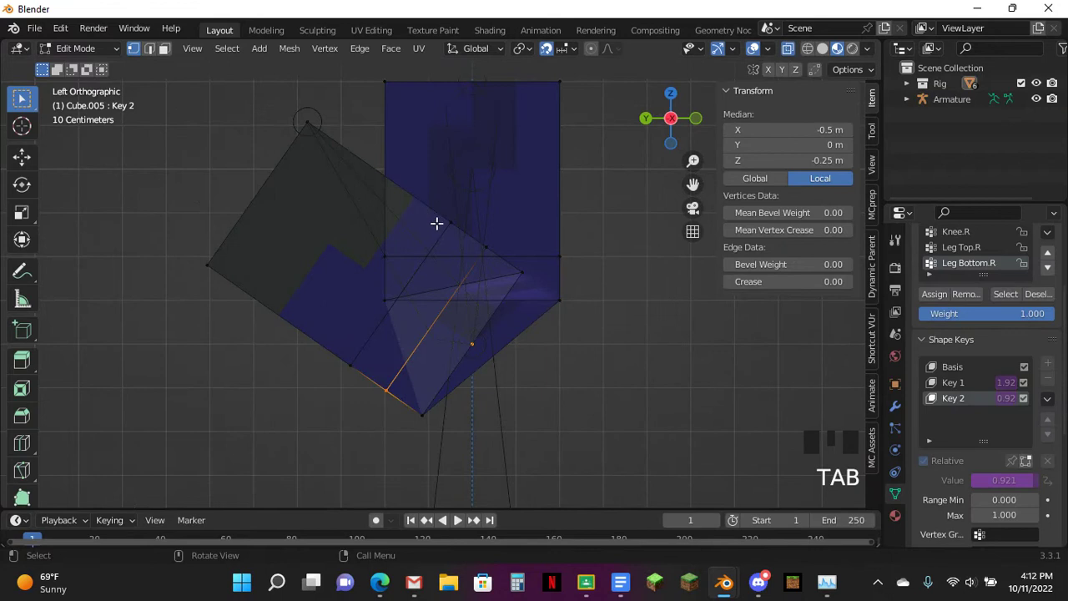
left_click(1027, 460)
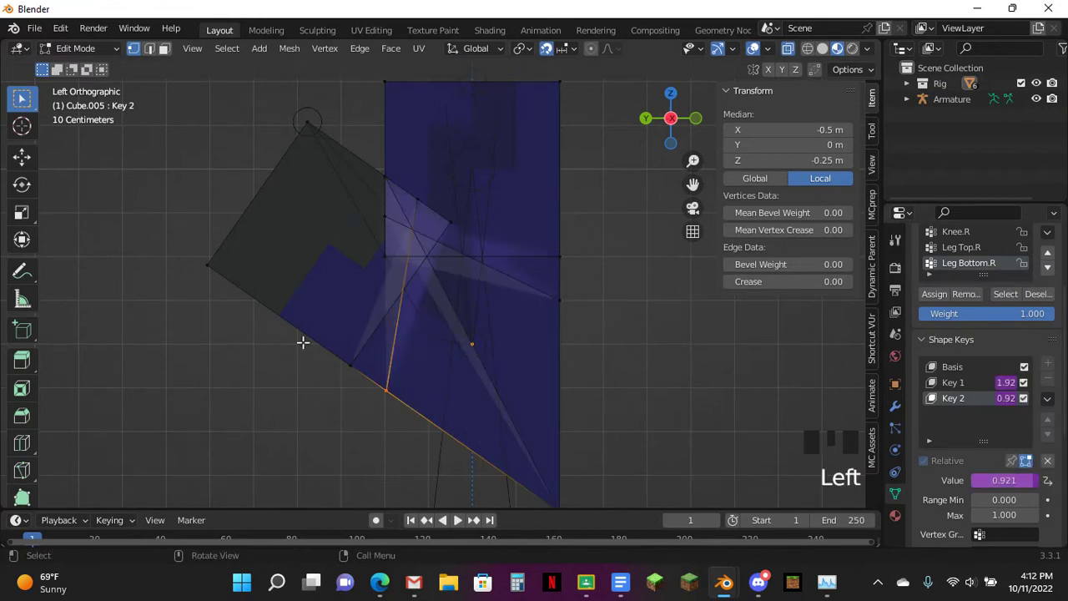
Move the two sets of inner upper-leg vertices at the knee up to the bend's inner corner in Key 2.
left_click_drag(358, 231, 417, 278)
key("g")
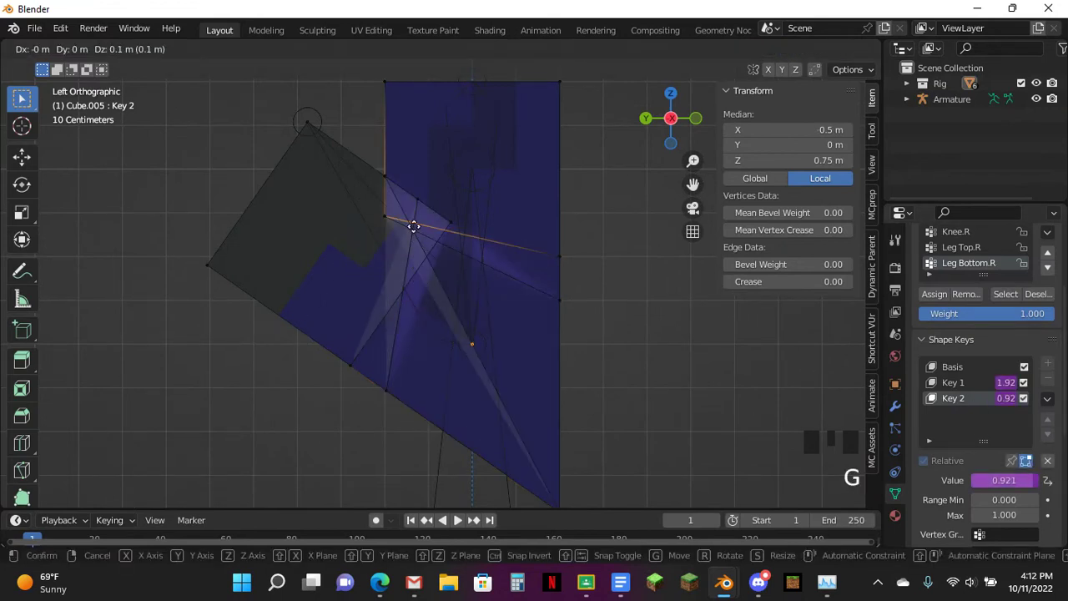
left_click(409, 202)
left_click(389, 219)
key("g")
left_click(405, 195)
Select the lower leg's inner vertices that poke into the thigh near the bend and return to Object Mode.
key("Tab")
left_click(393, 259)
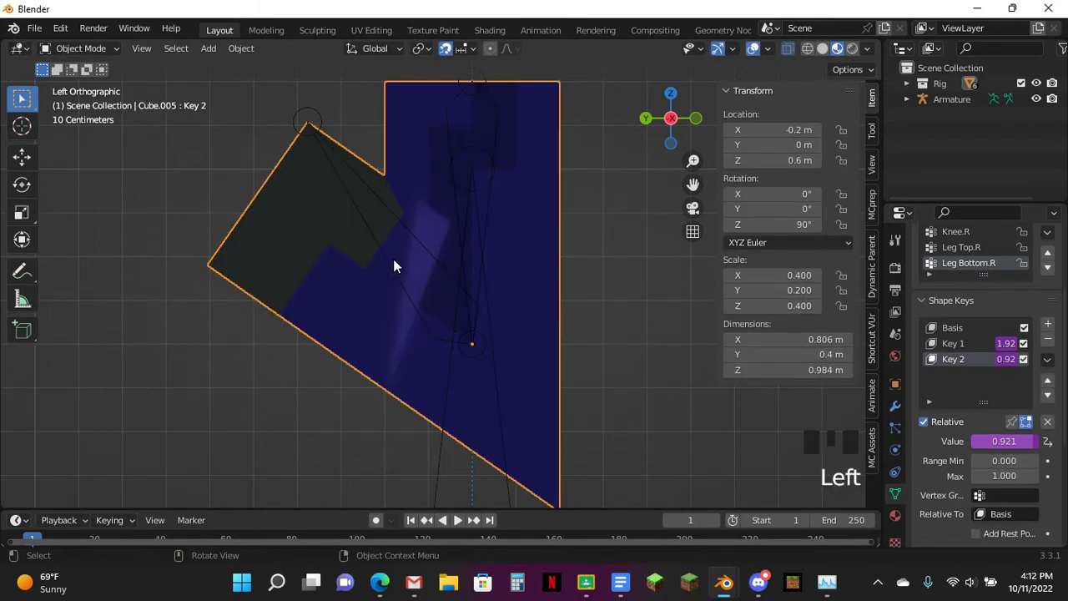
key("Tab")
left_click_drag(399, 169, 432, 211)
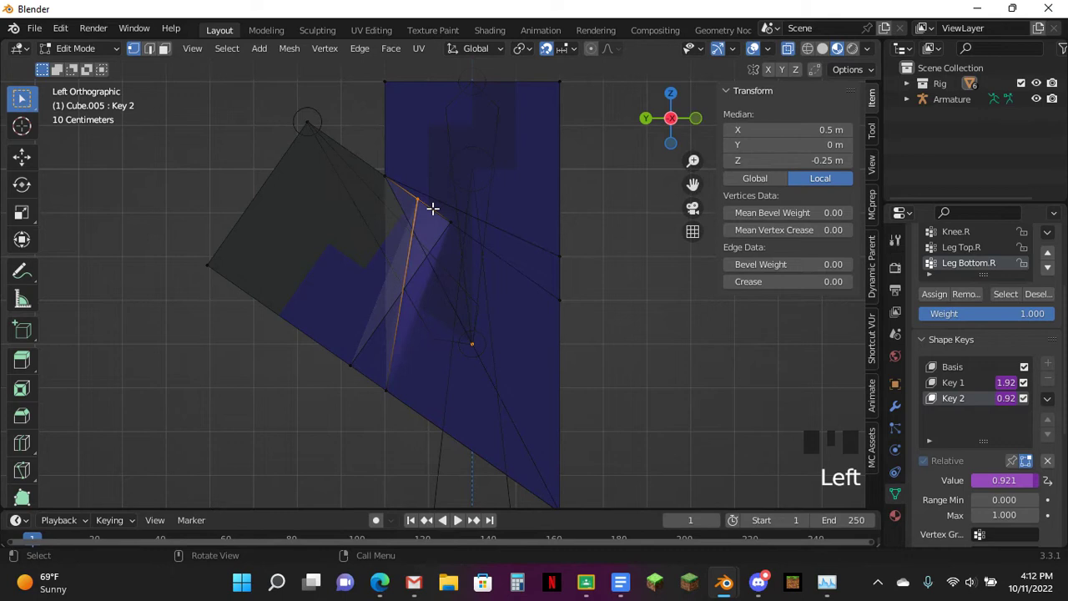
key("Tab")
left_click(415, 301)
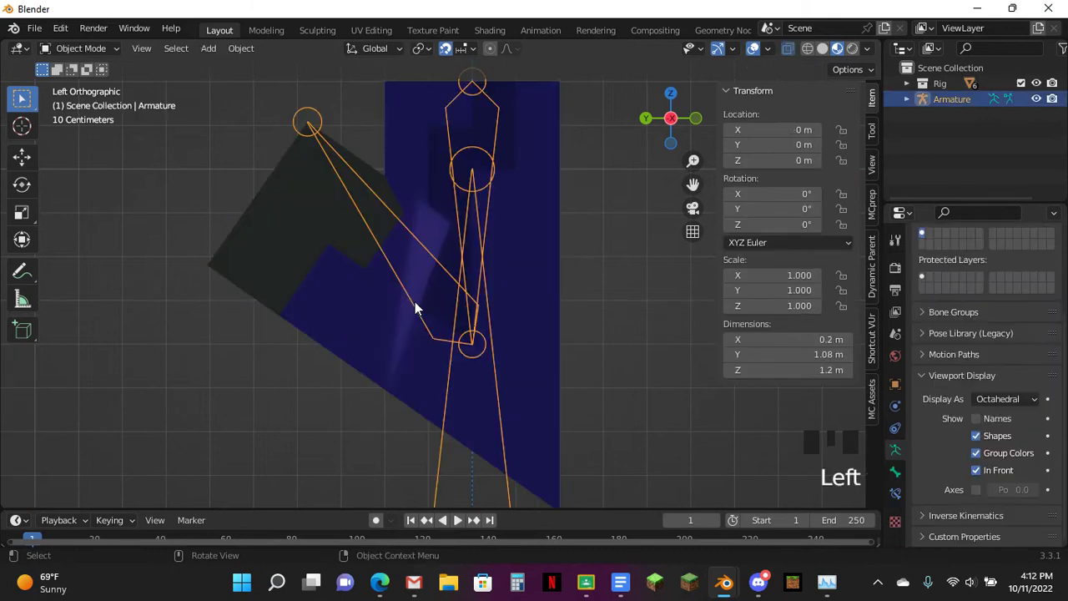
key("Tab")
key("Tab")
left_click(502, 265)
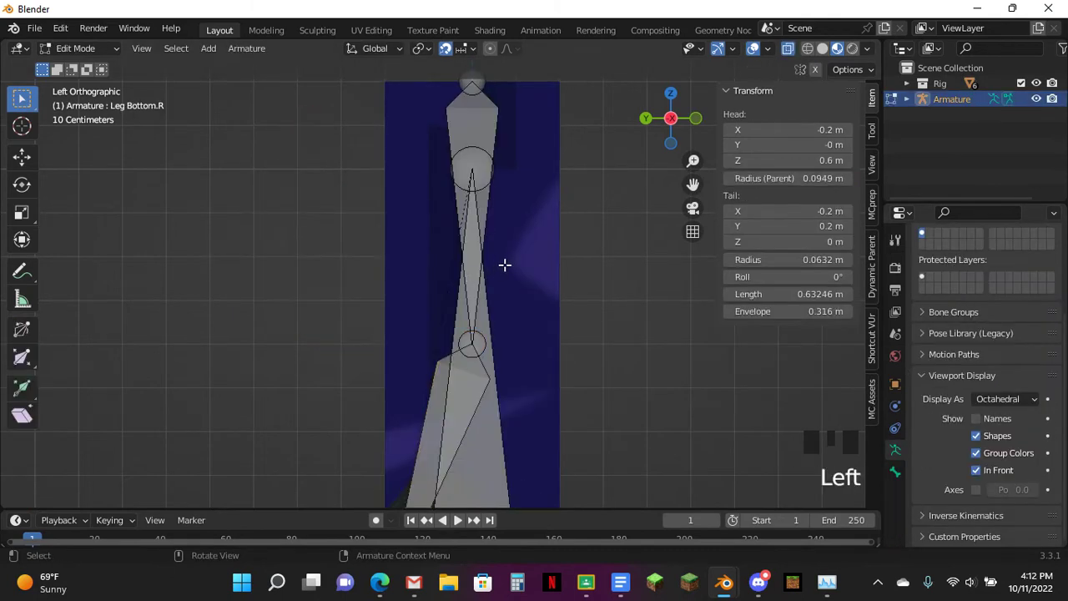
key("Tab")
Turn off the Edit Mode and On Cage display of the leg mesh's Armature modifier.
left_click(525, 253)
left_click(894, 406)
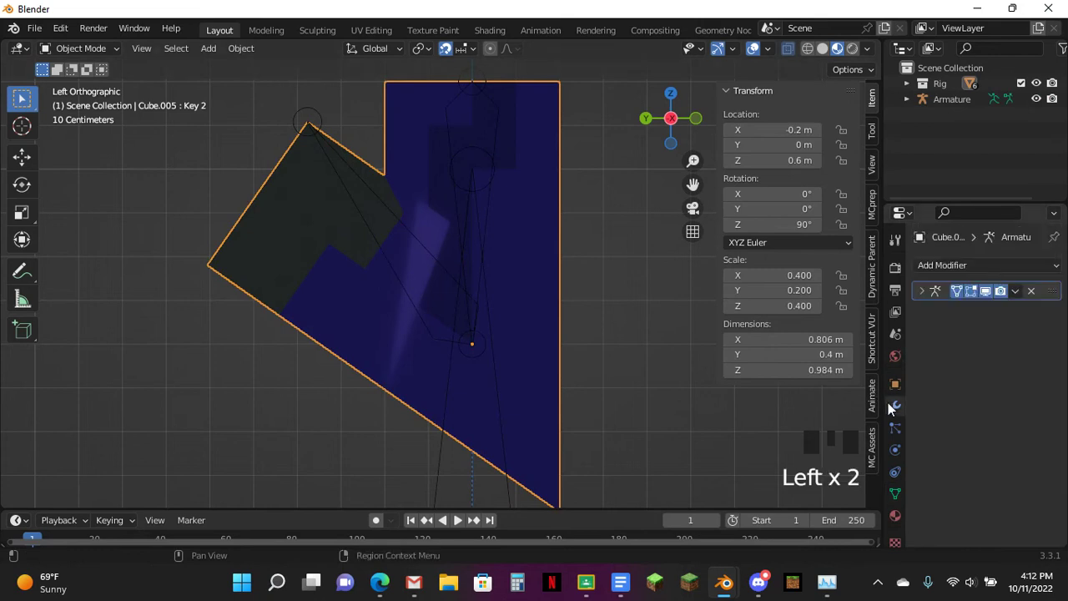
left_click(930, 289)
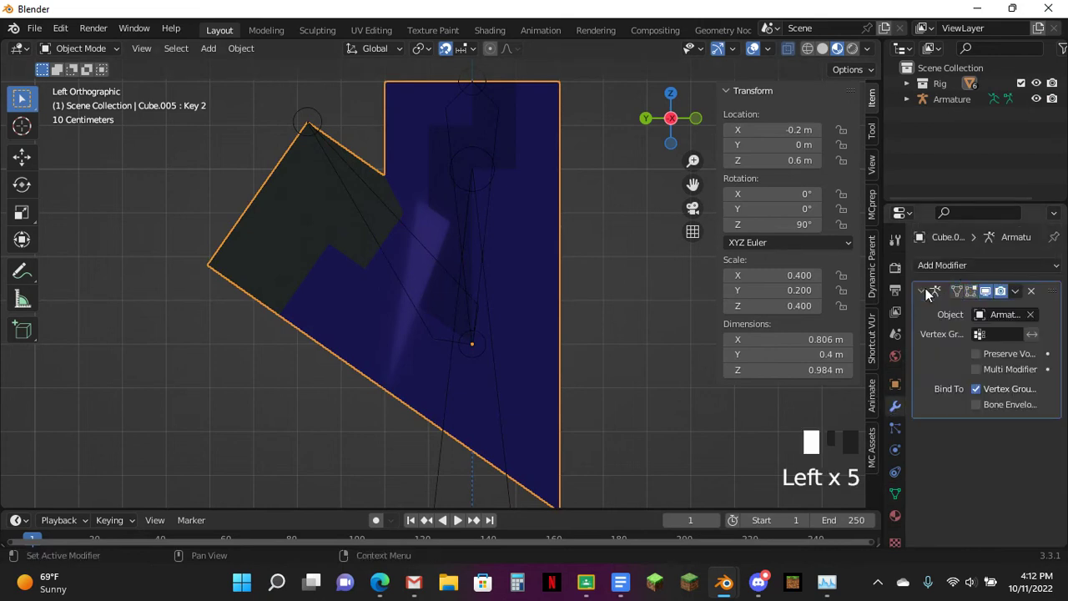
Move the selected inner lower-leg vertices down the back of the straight leg in Key 2 and return to Object Mode.
key("Tab")
left_click(592, 245)
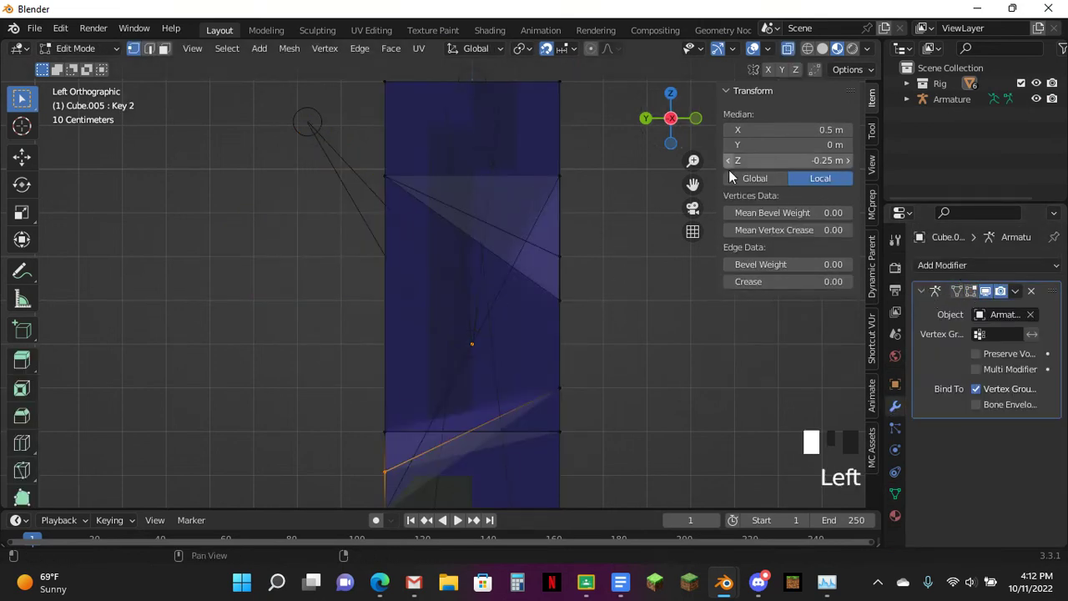
left_click_drag(692, 184, 676, 66)
key("g")
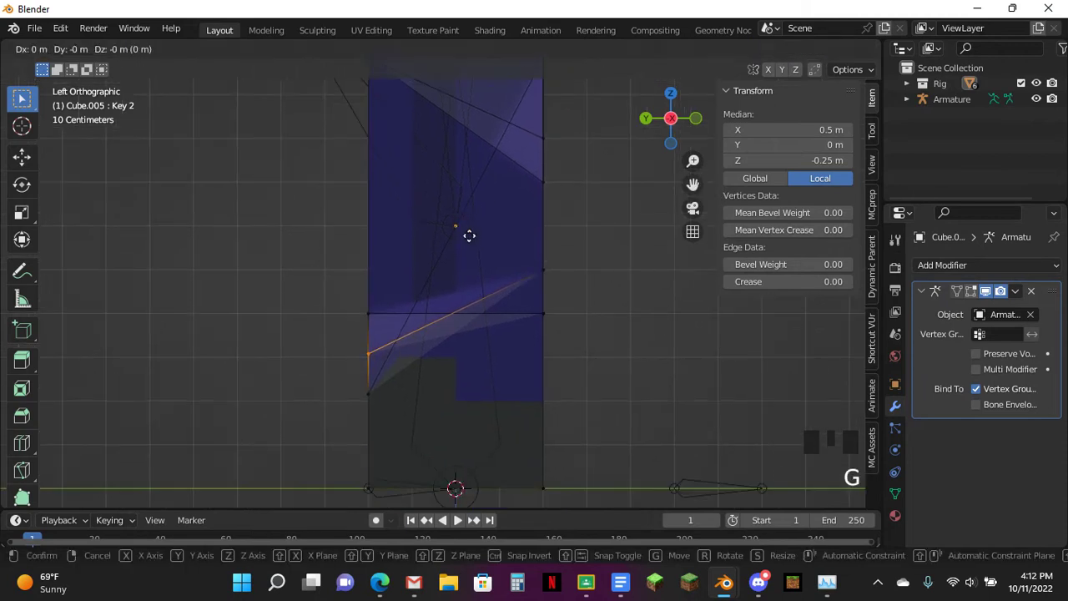
right_click(469, 237)
key("Tab")
scroll(467, 263, "down", 2)
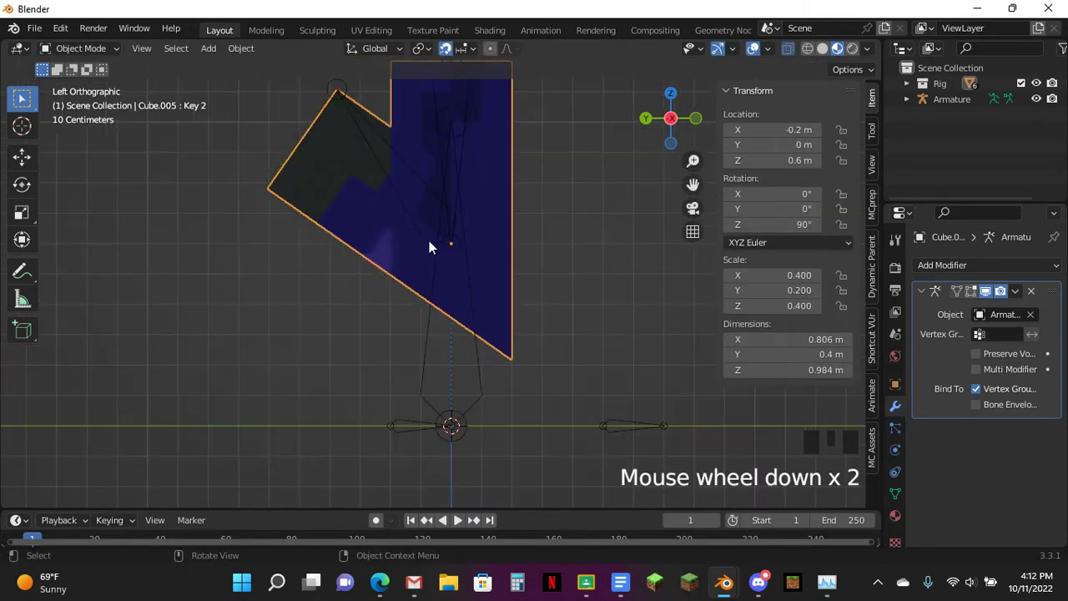
Select the remaining inner knee vertices of the lower leg and move them down to the lower back-edge vertices with armature deformation hidden.
key("Tab")
key("Tab")
key("Tab")
left_click(957, 290)
left_click(970, 291)
key("Tab")
left_click(433, 157)
left_click(956, 291)
left_click(970, 290)
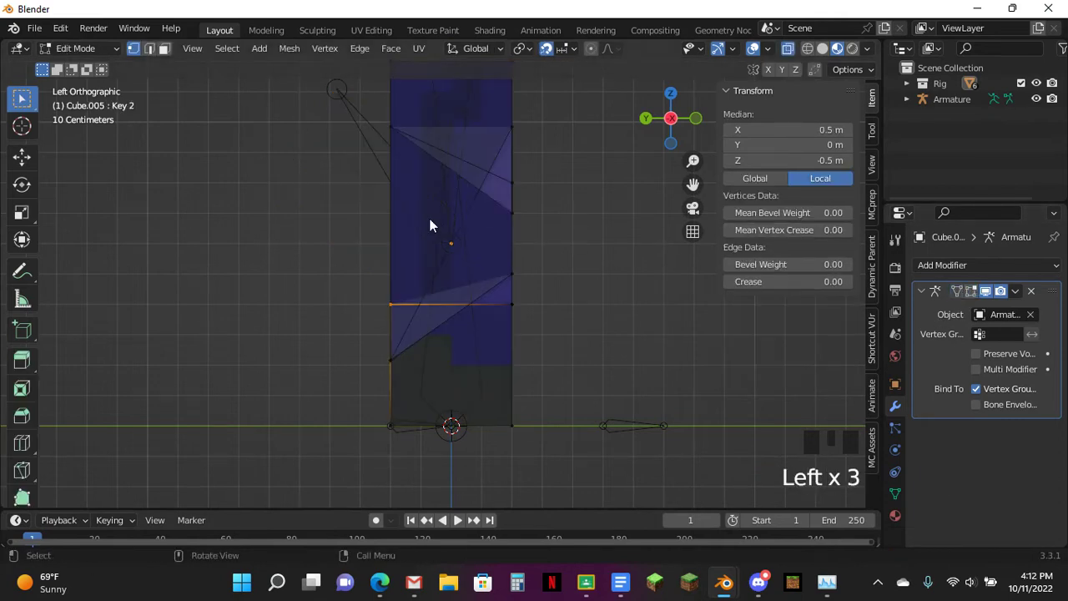
key("g")
left_click(380, 261)
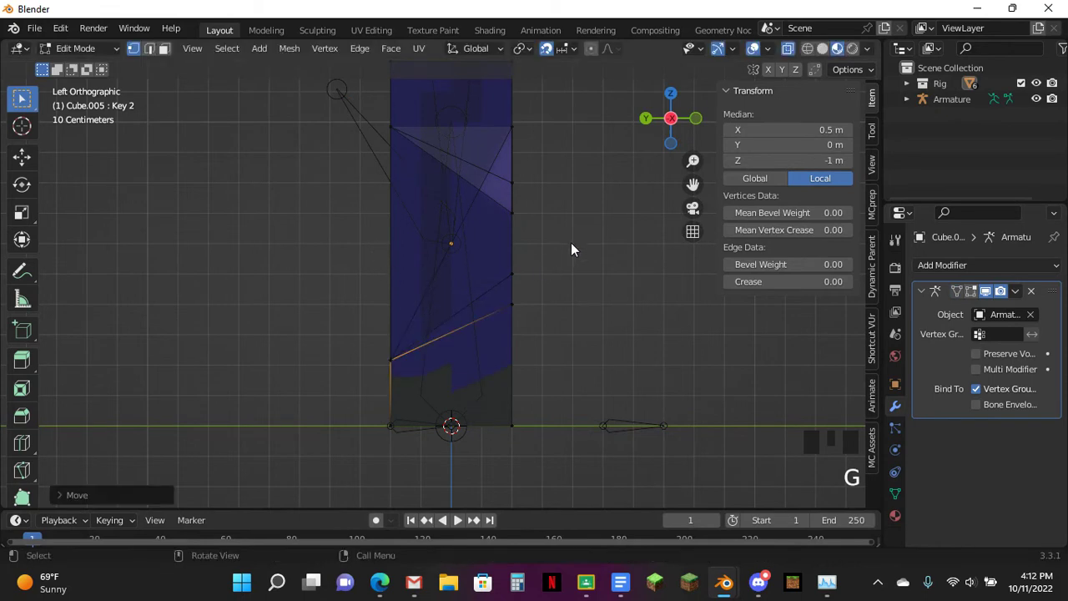
Turn the Armature modifier's Edit Mode and On Cage display back on and return to Object Mode.
left_click(970, 290)
left_click(921, 290)
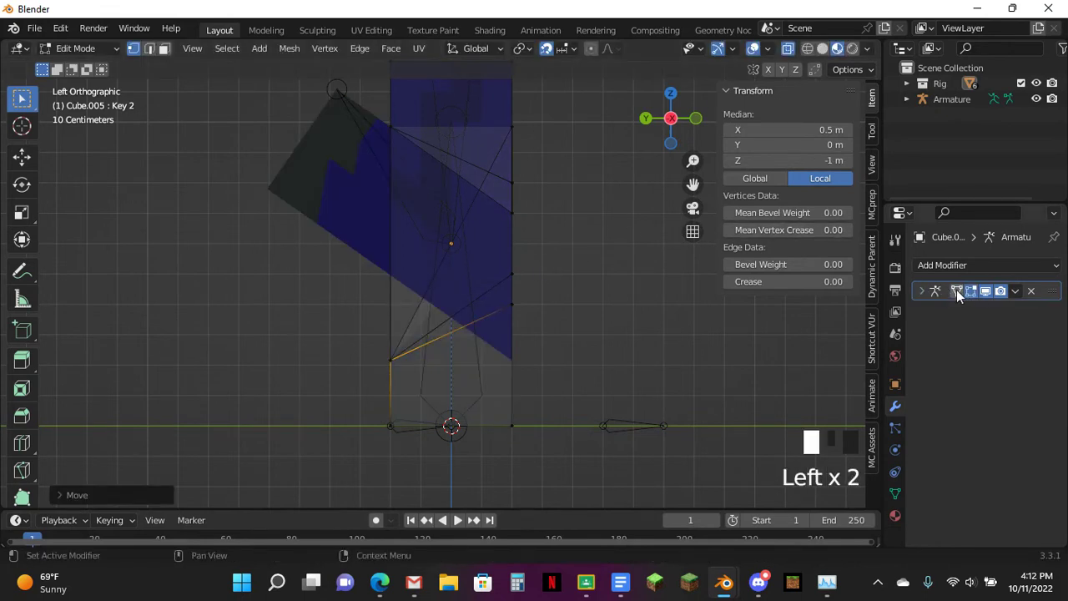
left_click(956, 290)
left_click(920, 290)
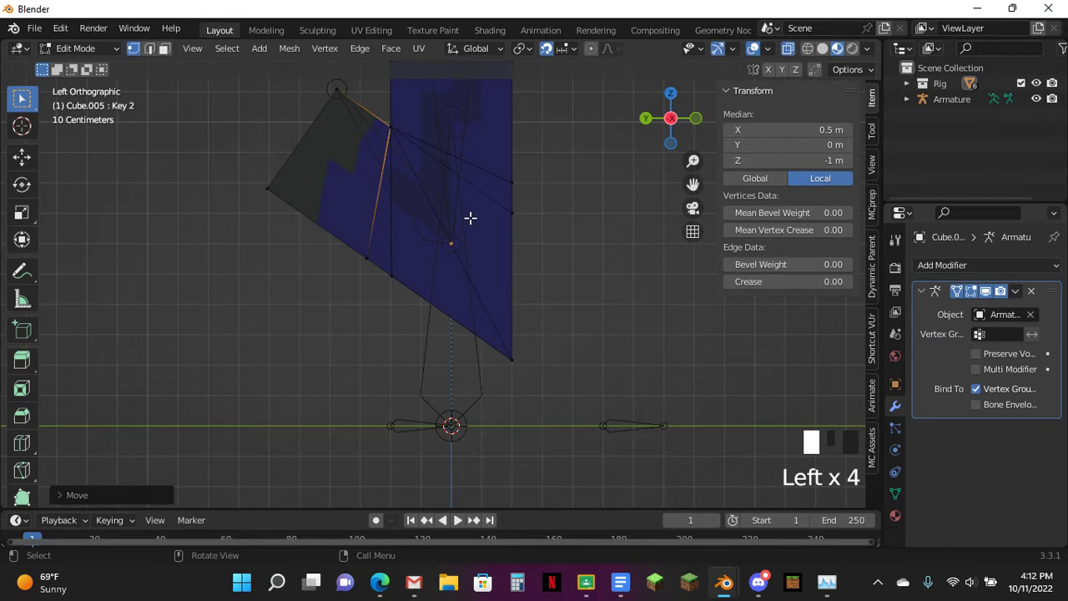
key("Tab")
Reselect the leg mesh and show its vertex groups and shape keys.
left_click(422, 247)
left_click(424, 241)
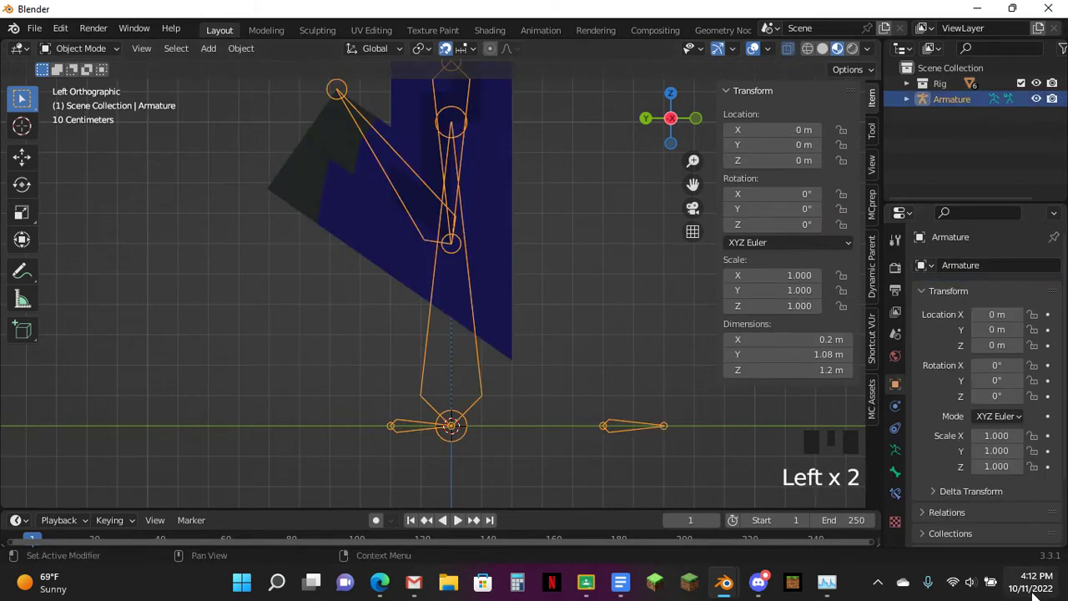
left_click(408, 282)
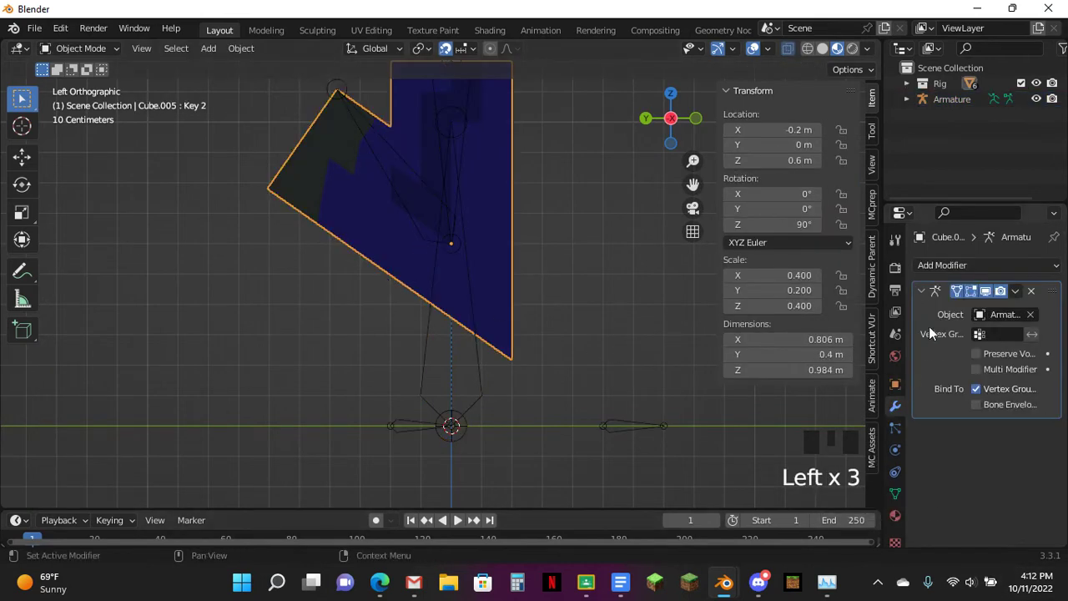
left_click(921, 290)
left_click(895, 491)
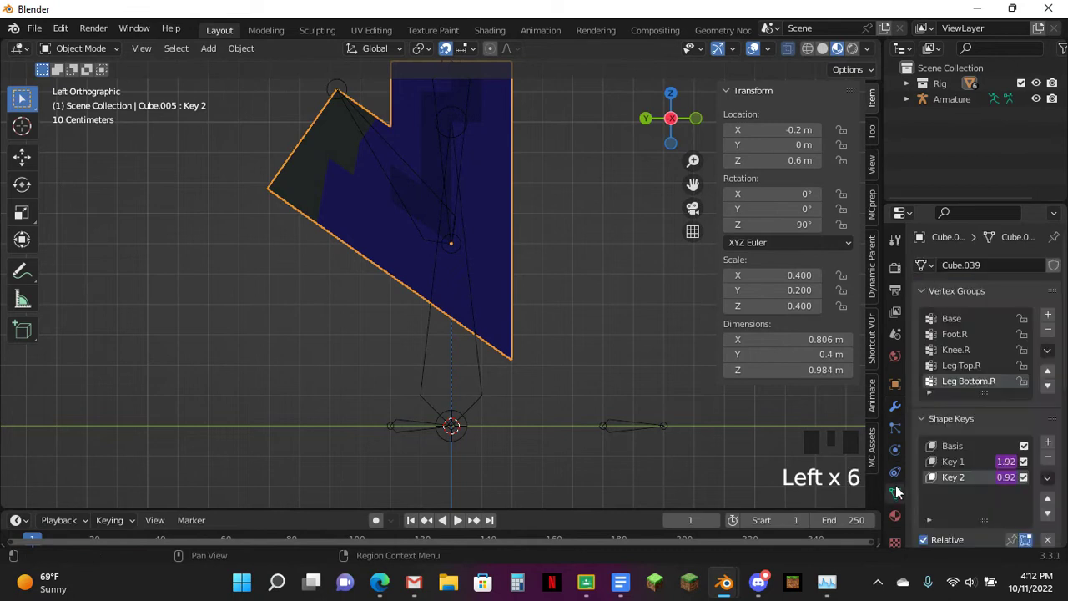
Test the knee bend by rotating the Leg Bottom.R bone in Pose Mode and clear its rotation again.
left_click(425, 239)
key("ctrl+Tab")
key("alt+r")
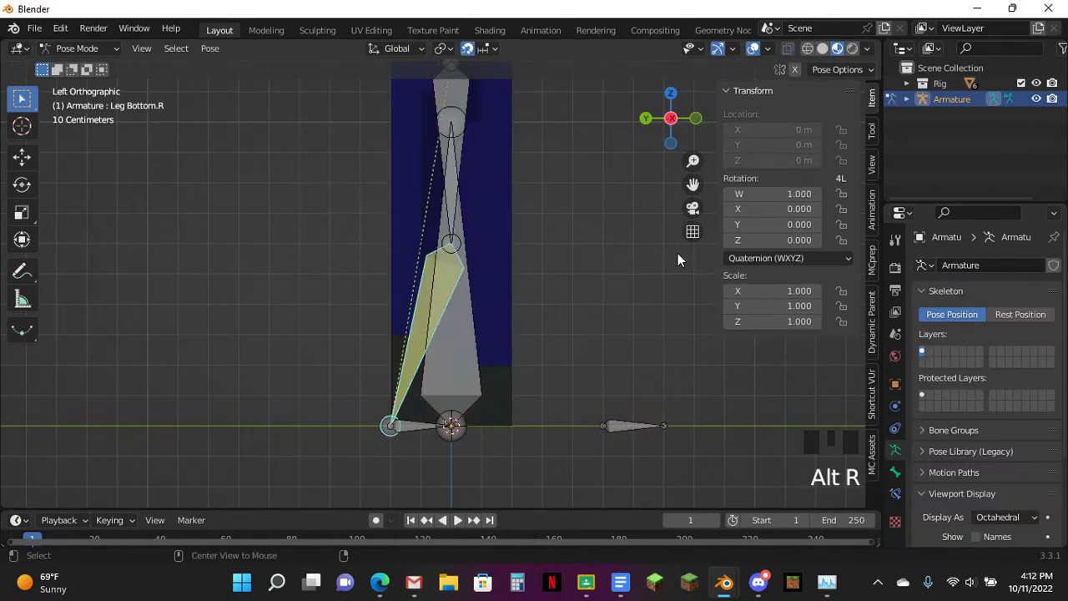
key("r")
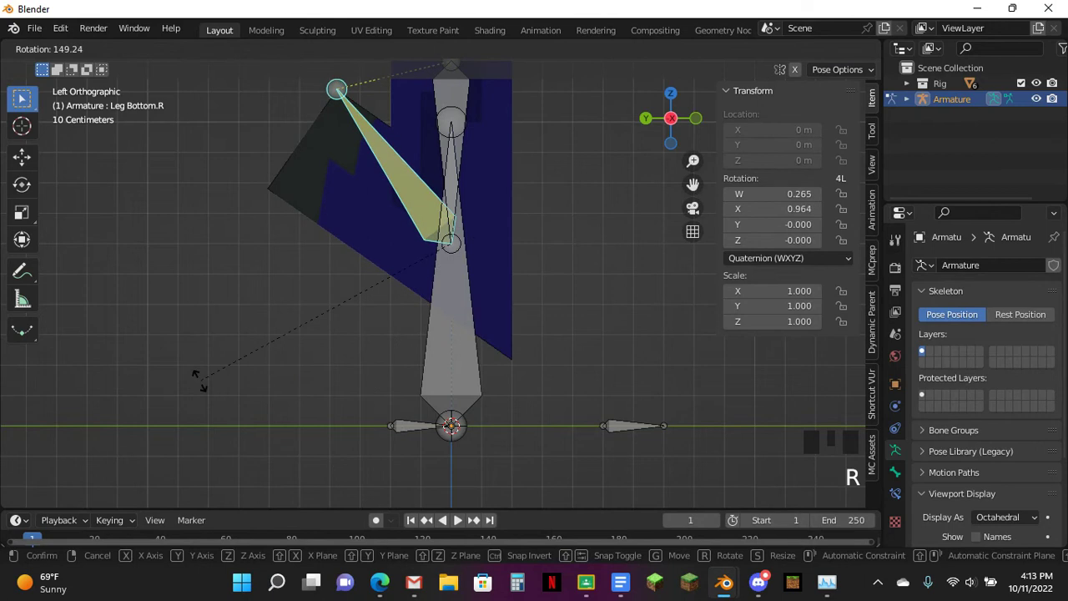
left_click(92, 280)
key("alt+r")
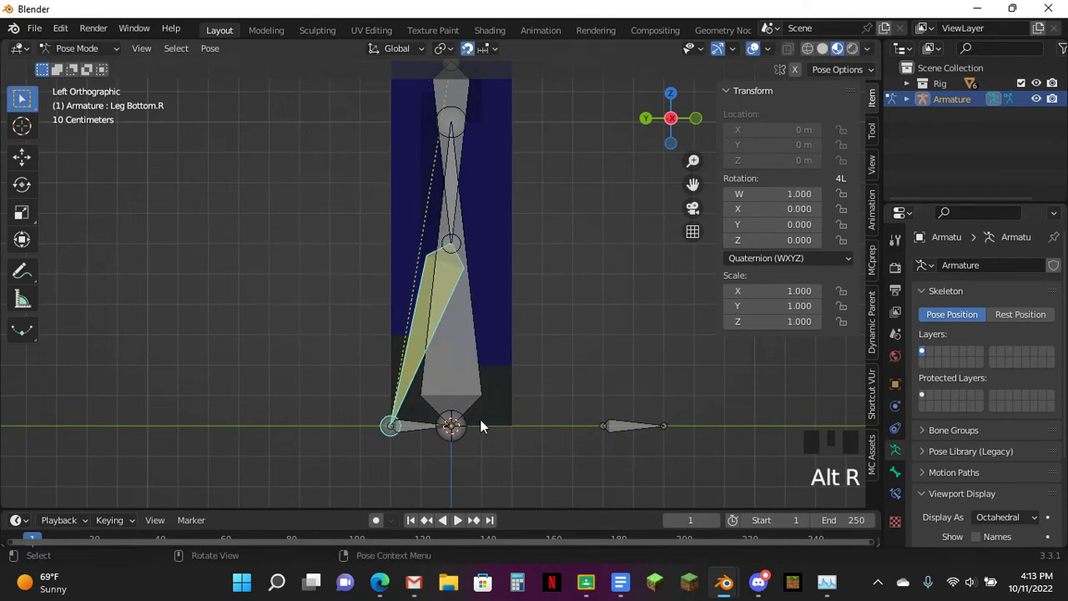
Enable the IK constraint on Leg Bottom.R and try moving the Foot.R control.
left_click(895, 493)
left_click(999, 291)
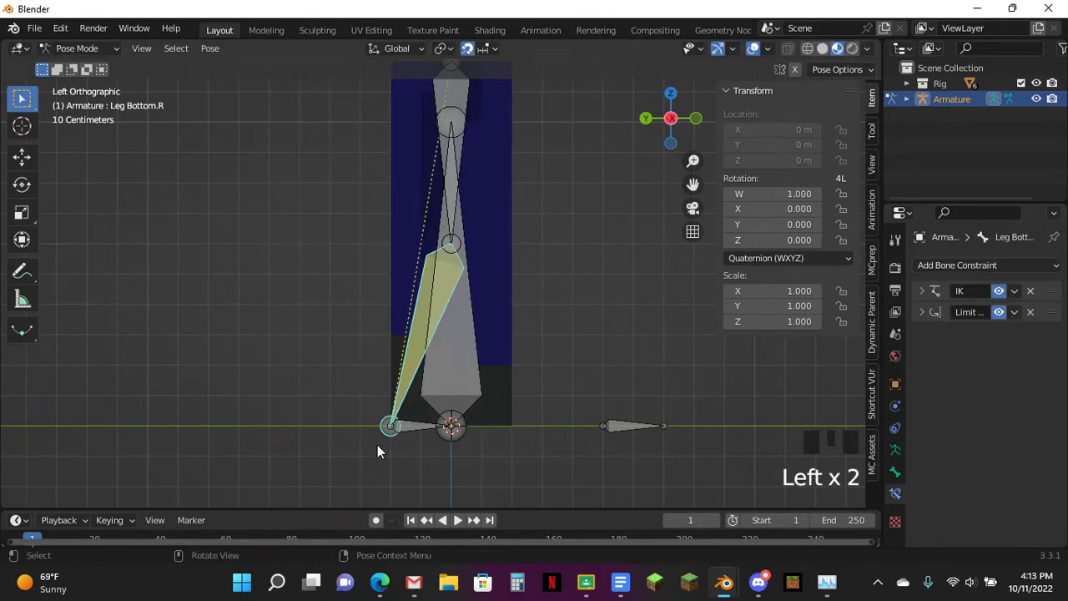
left_click(418, 427)
key("g")
left_click(510, 367)
Turn off snapping, test the IK leg by moving Foot.R freely, and clear the bone's location.
left_click(468, 48)
scroll(529, 143, "down", 2)
middle_click_drag(530, 143, 558, 109)
key("g")
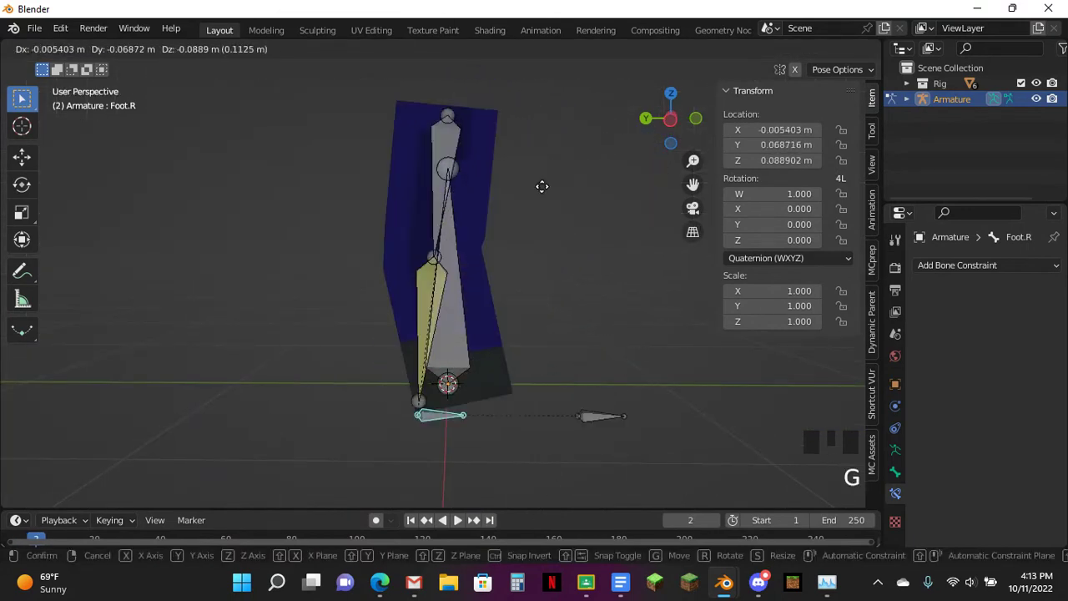
left_click(543, 186)
key("alt+g")
Lock the IK X and Z axes of Leg Bottom.R and test the leg with a move.
left_click(480, 285)
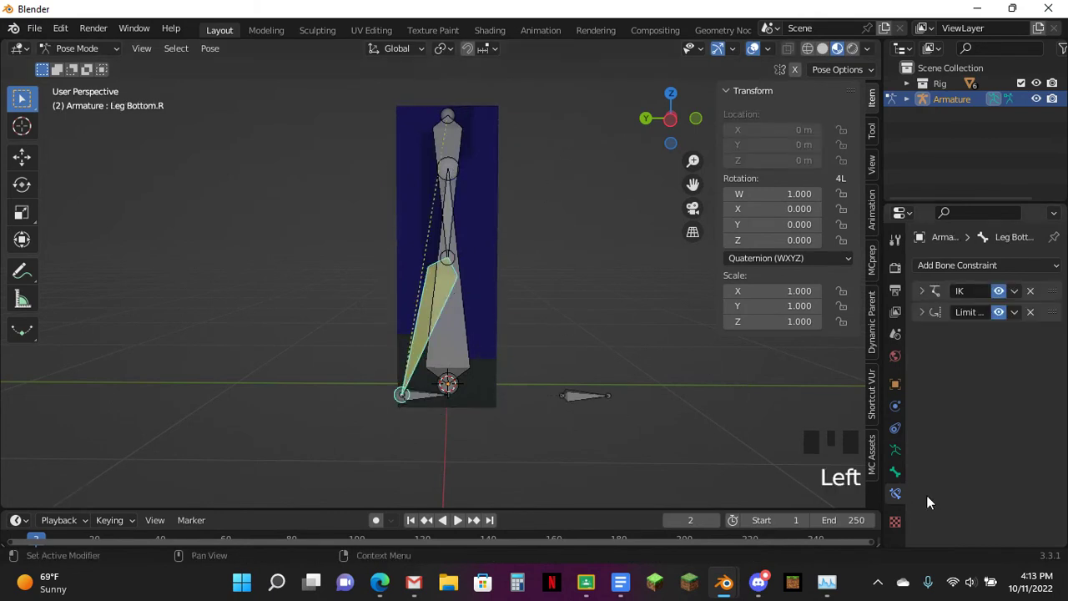
left_click(895, 471)
scroll(972, 442, "down", 7)
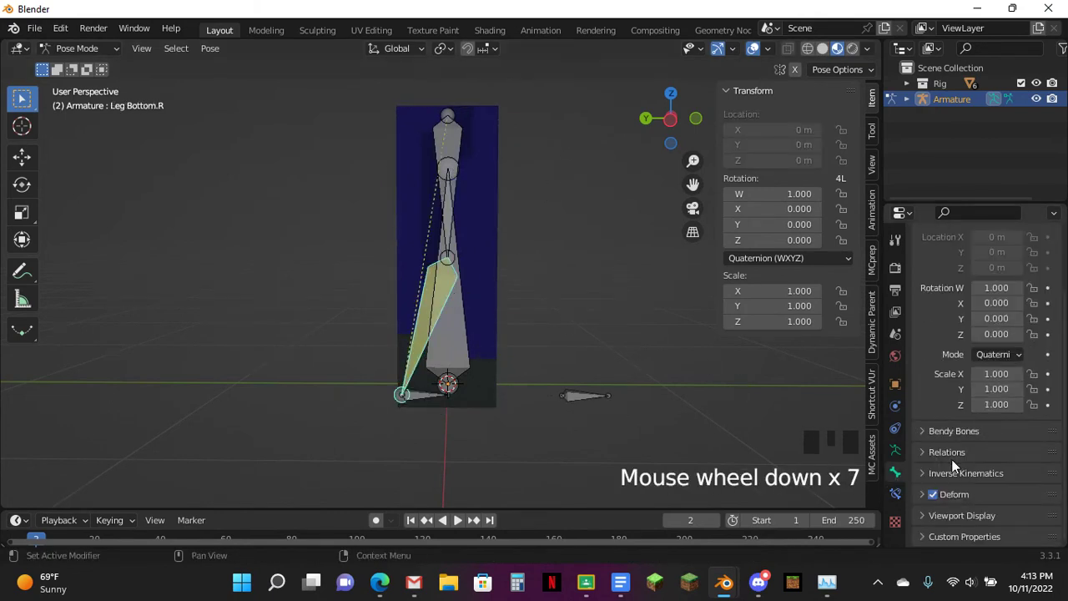
left_click(961, 470)
scroll(993, 451, "down", 4)
left_click(1002, 392)
left_click(1003, 398)
left_click(1005, 430)
key("g")
left_click(474, 293)
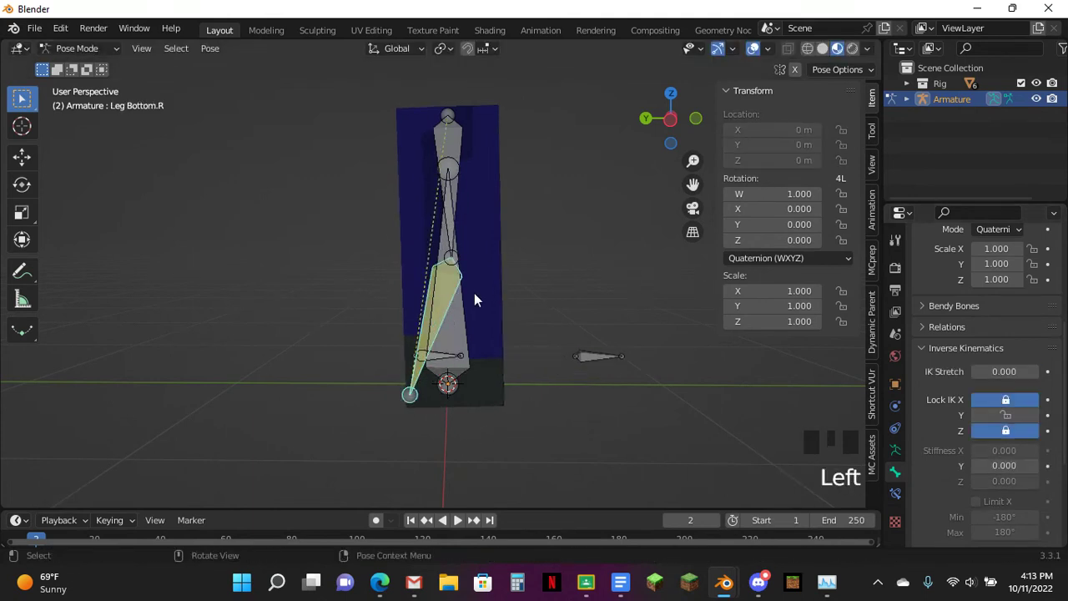
Unlock the IK X axis of Leg Bottom.R and lock its Y axis instead.
left_click(1012, 398)
left_click(1012, 398)
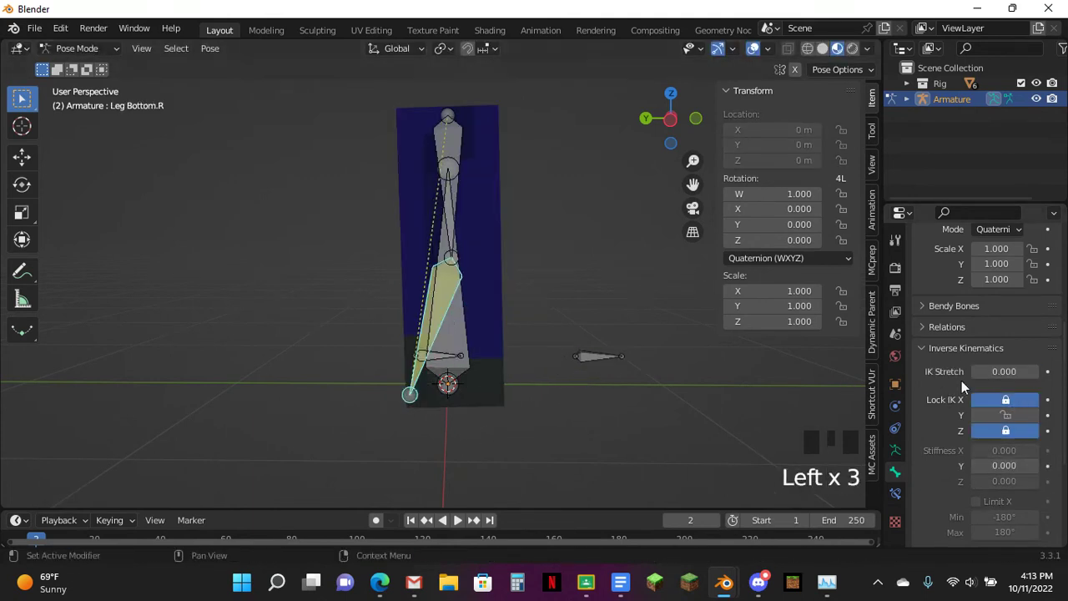
left_click(1004, 415)
left_click(1006, 398)
Reset Foot.R's location and move the bone again to test the knee with the new IK locks.
left_click(443, 357)
key("alt+g")
key("g")
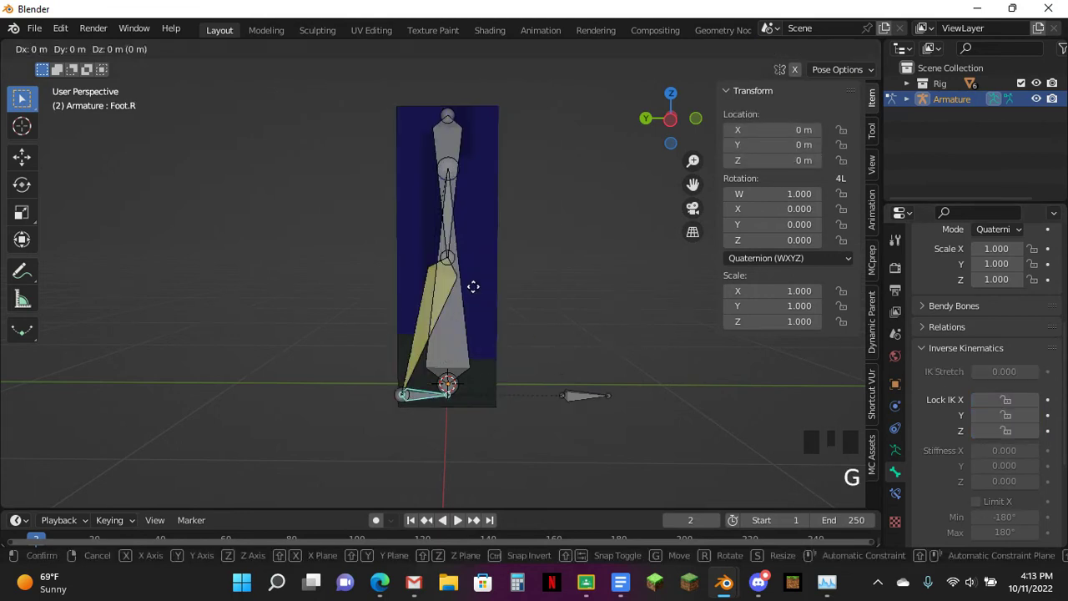
left_click(469, 299)
key("alt+g")
key("g")
left_click(455, 288)
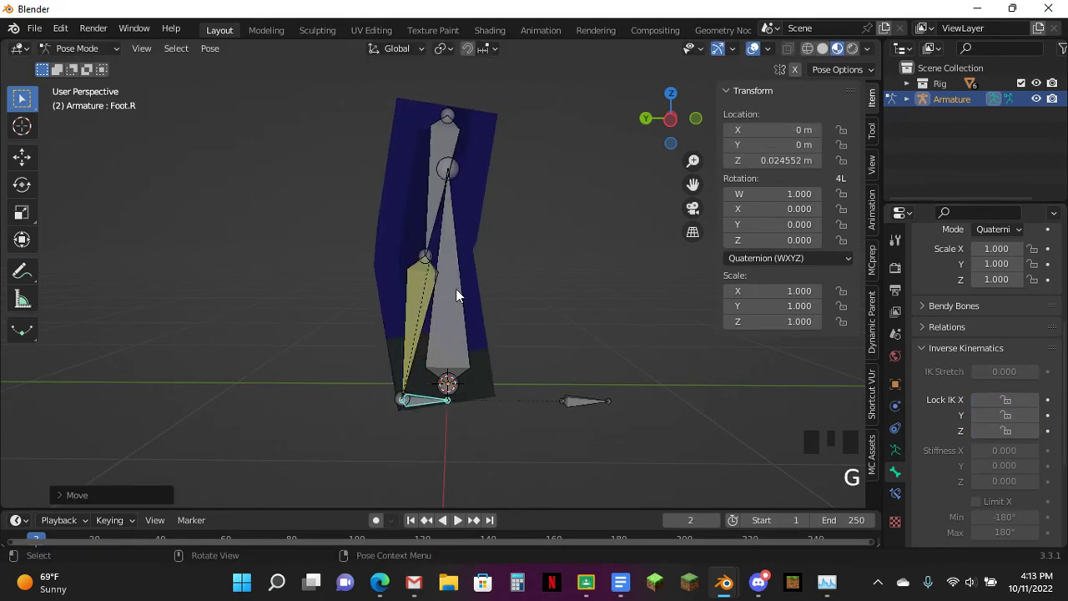
Limit the IK X rotation of Leg Bottom.R to a minimum of 0° and a maximum of 125°.
left_click(432, 286)
scroll(1065, 389, "down", 6)
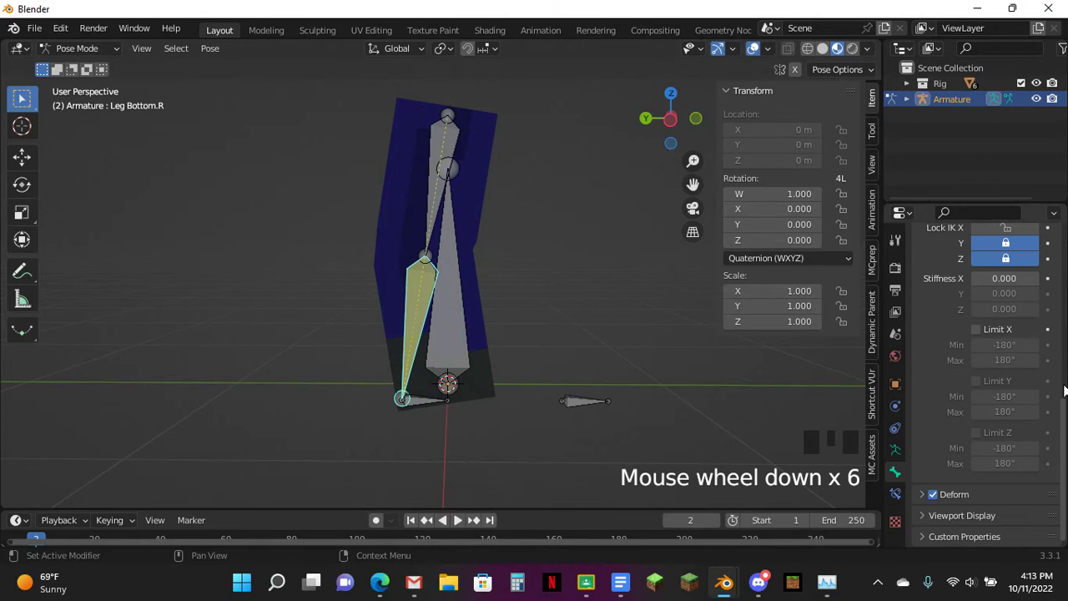
left_click(976, 330)
left_click(1005, 344)
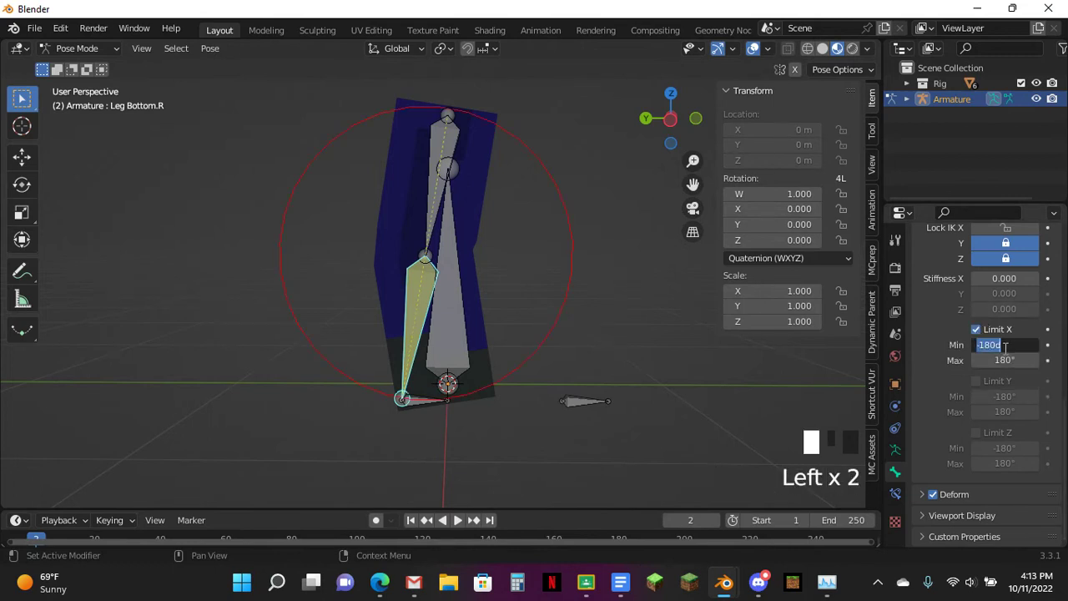
type("0")
key("Return")
double_click(1009, 358)
type("125")
key("Return")
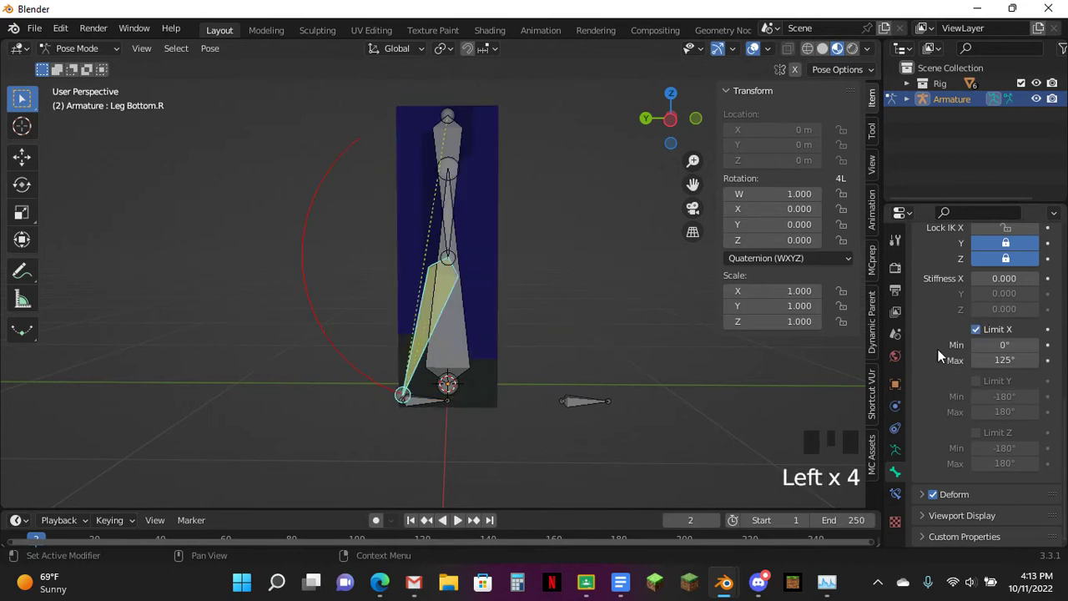
Test the limited knee by moving Foot.R up toward the hip and clear its location.
scroll(1001, 367, "up", 6)
left_click(446, 408)
key("g")
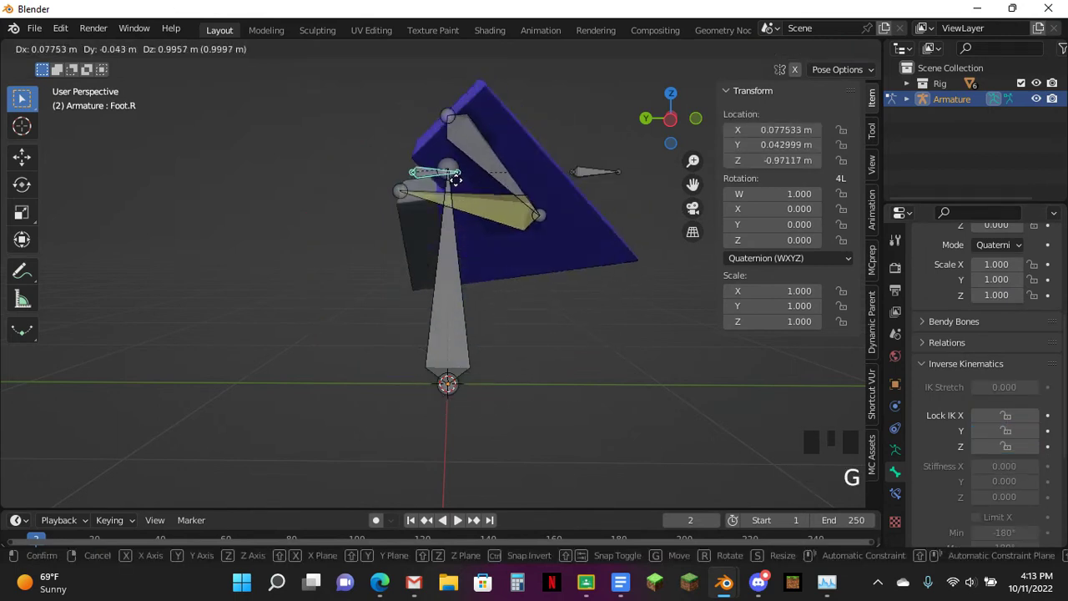
left_click(435, 460)
key("alt+g")
Try rotating the Foot.R control, clear its rotation, and view the rig from below.
key("r")
left_click(672, 399)
key("alt+r")
left_click(669, 139)
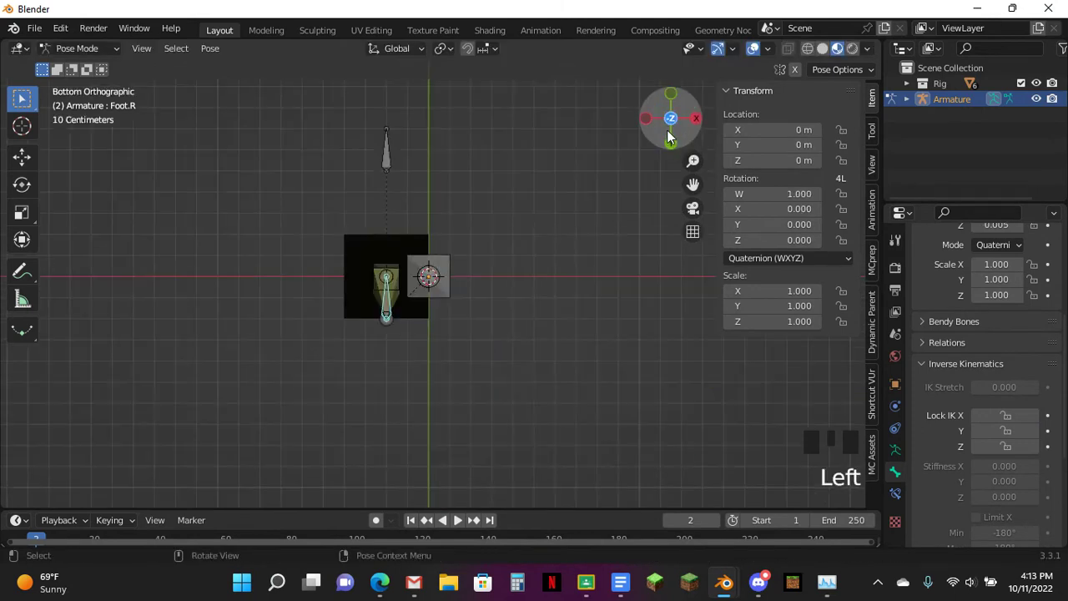
From the left view with snapping on, duplicate the Foot.R bone and place the copy 0.2 m forward, starting at the world origin.
left_click(650, 119)
left_click(483, 48)
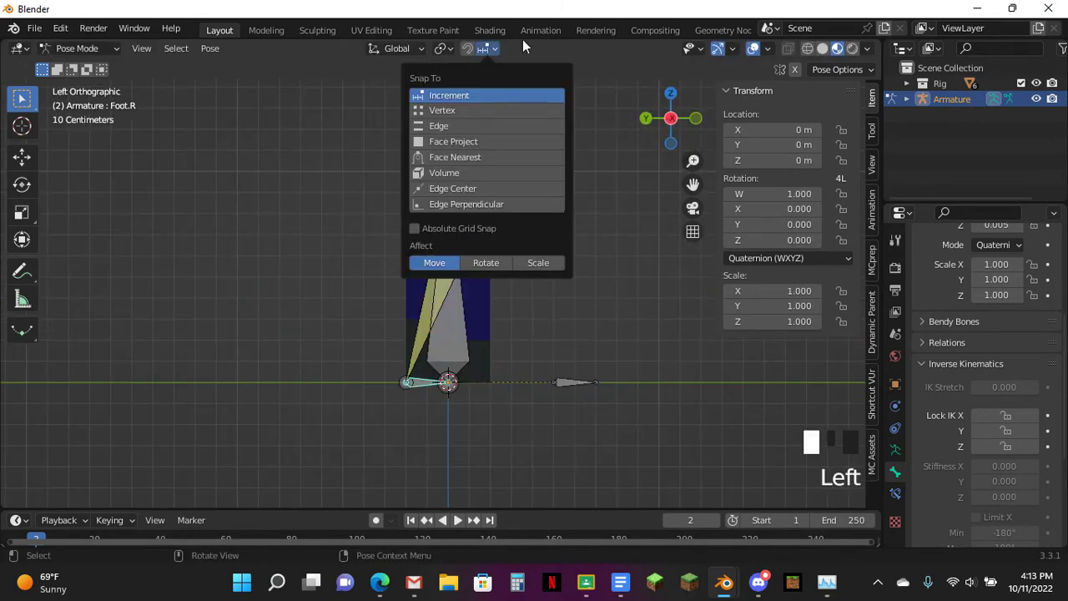
left_click(478, 50)
key("Tab")
key("shift+d")
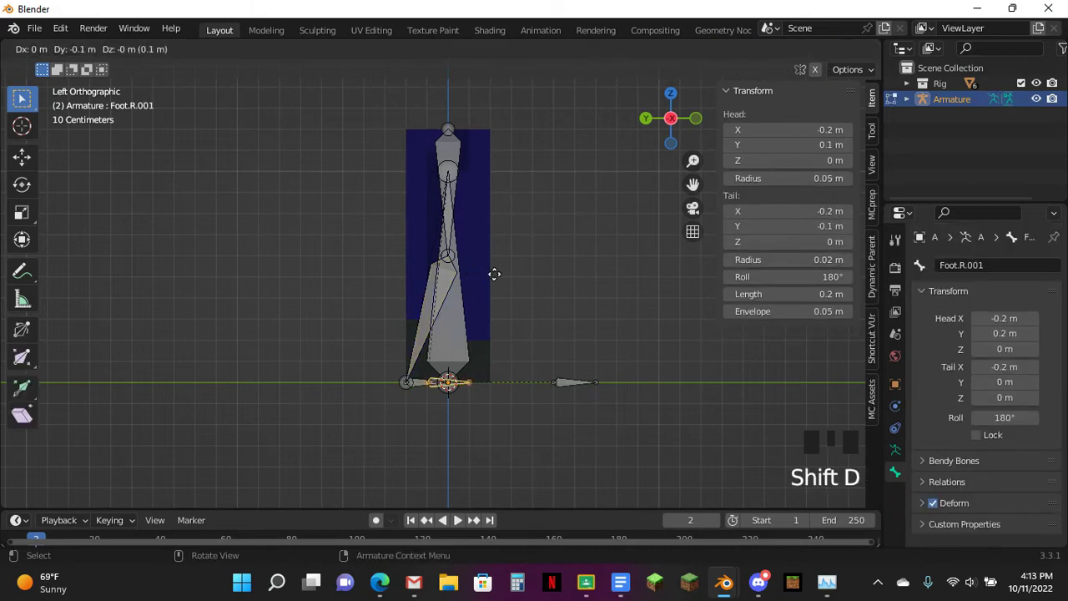
left_click(511, 272)
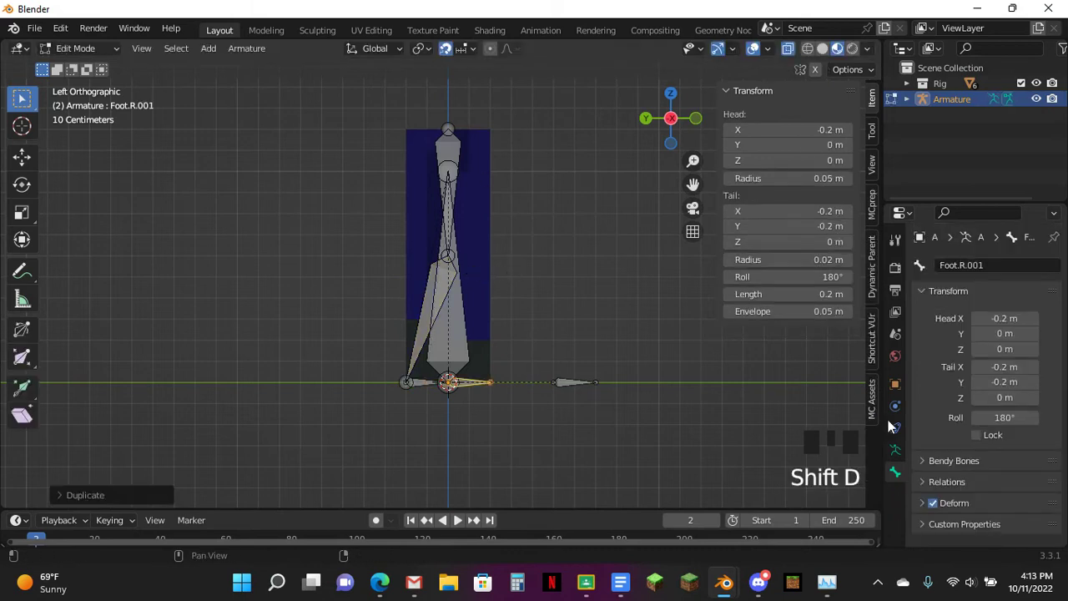
Rename the duplicated foot bone Fancy Feet.R.
double_click(1015, 264)
type("Fancy")
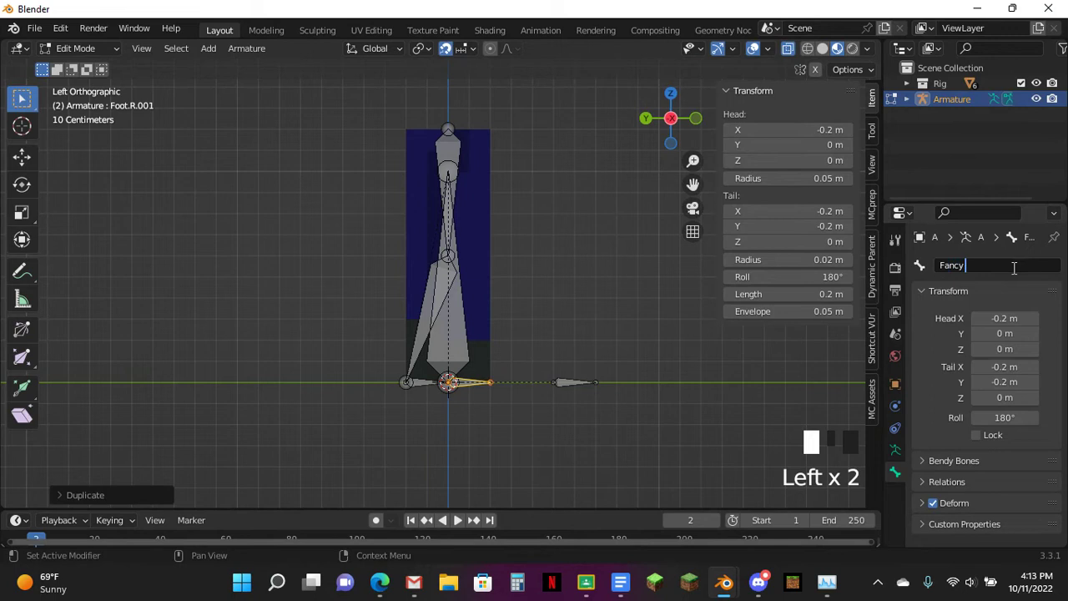
type(" Feet.R")
key("Return")
key("Tab")
key("Tab")
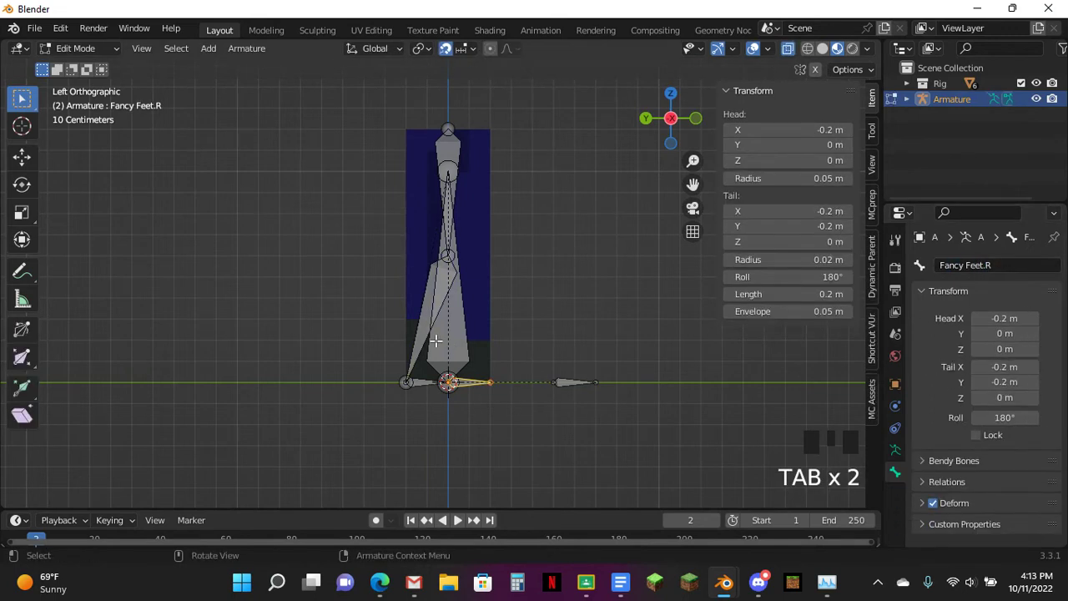
Parent the Fancy Feet.R bone to Leg Bottom.R, leaving it at its current position.
left_click(427, 340, "shift")
key("ctrl+p")
left_click(428, 340)
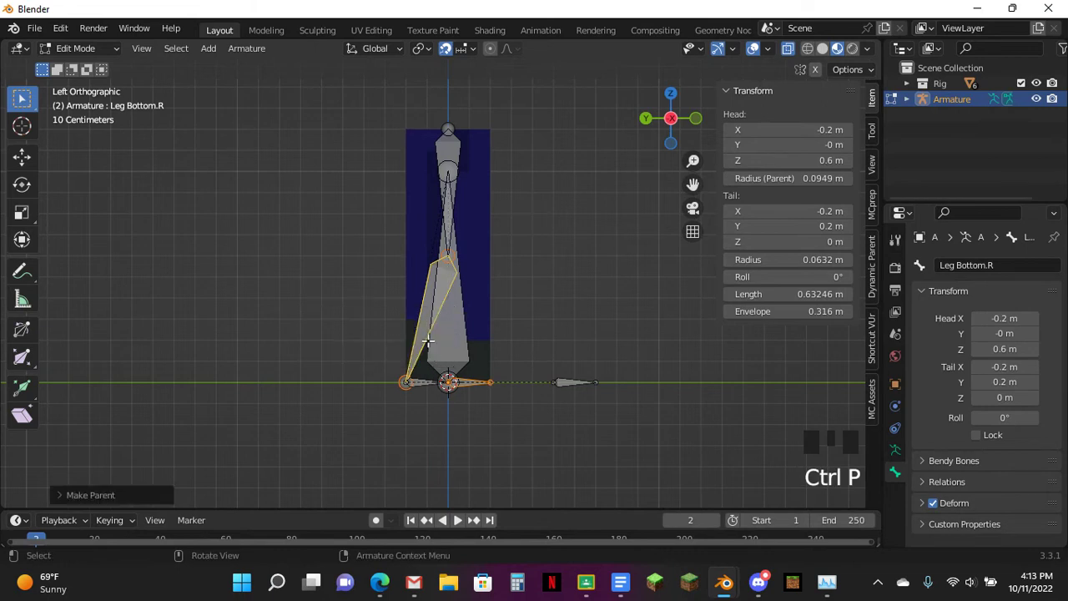
Add a Copy Rotation constraint to Fancy Feet.R targeting Foot.R, with both target and owner in Local Space.
key("Tab")
left_click(448, 385)
left_click(476, 384, "shift")
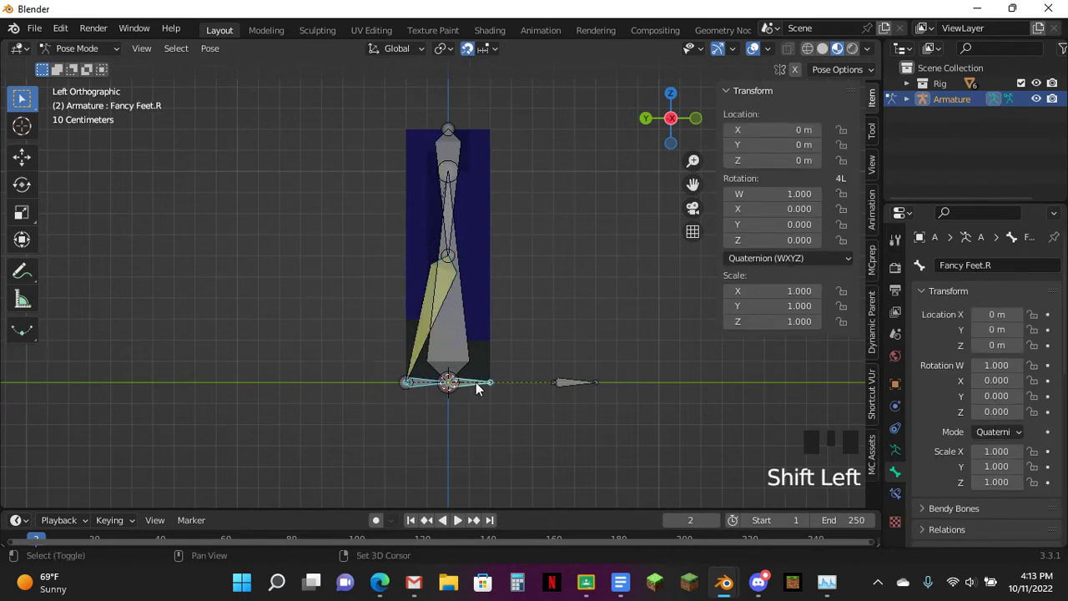
left_click(896, 493)
key("ctrl+shift+c")
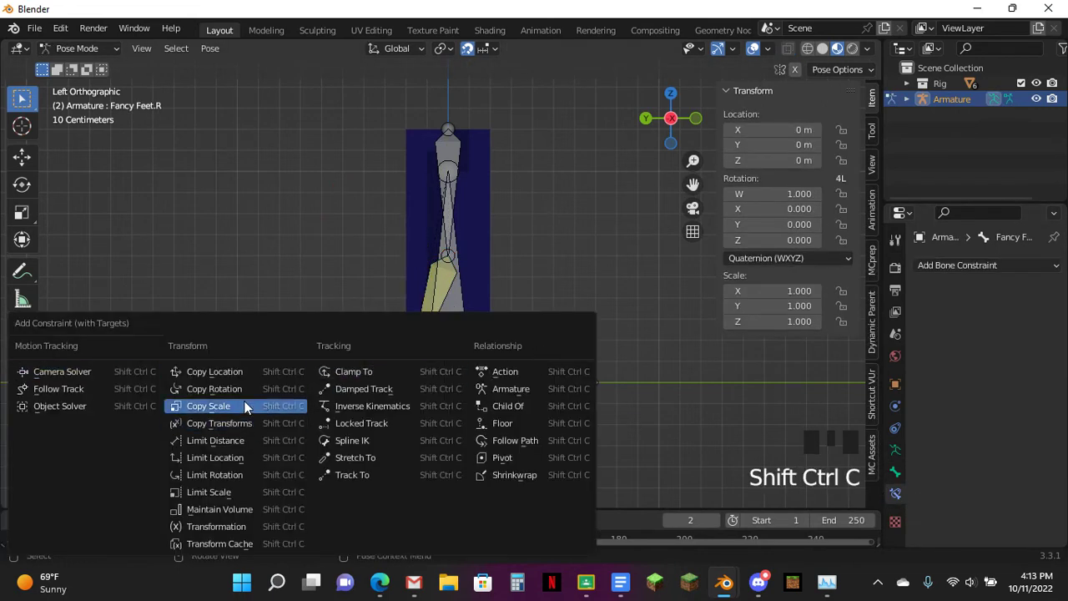
left_click(214, 389)
left_click(1005, 438)
left_click(968, 304)
left_click(1005, 458)
left_click(968, 339)
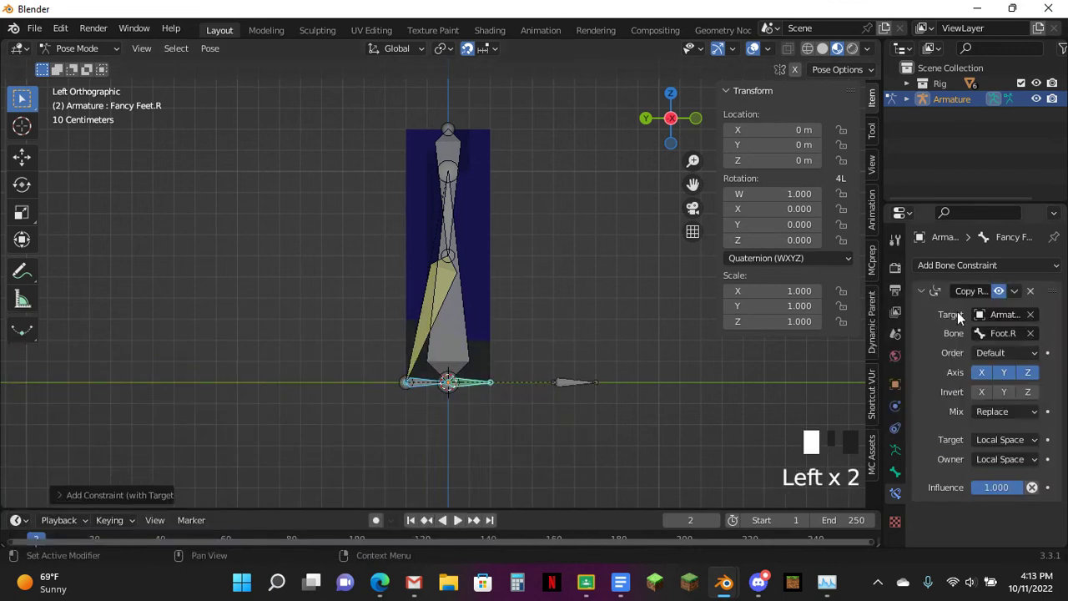
left_click(922, 290)
Test the constraint by rotating Foot.R, clearing its rotation, and moving it up to bend the knee.
left_click(441, 384)
key("r")
left_click(543, 453)
key("alt+r")
key("g")
left_click(482, 243)
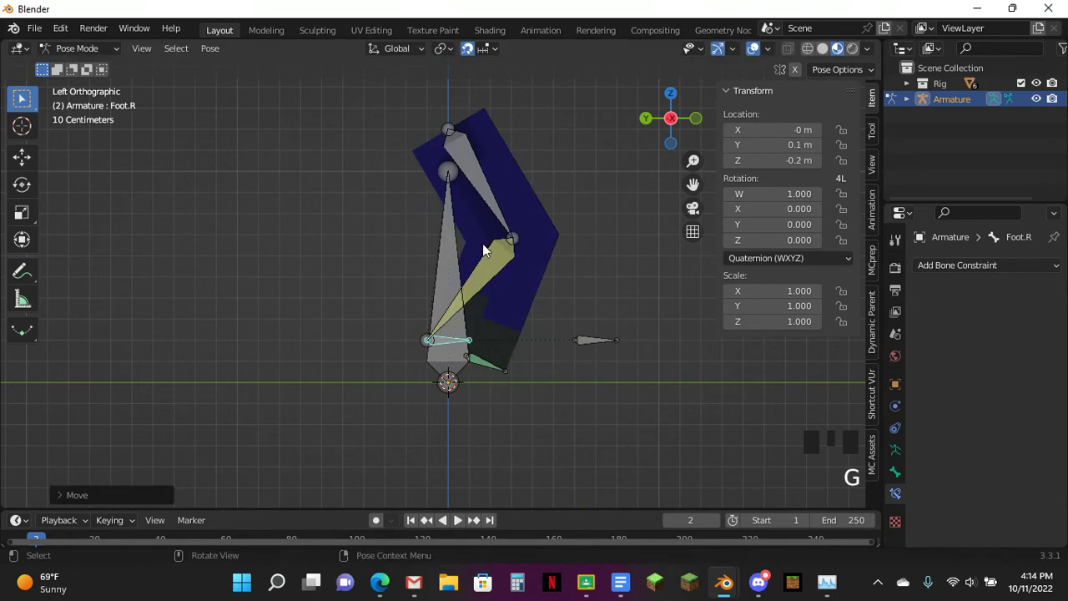
Switch the Fancy Feet.R Copy Rotation target and owner to World Space and clear Foot.R's location.
left_click(494, 371)
left_click(921, 291)
left_click(1001, 439)
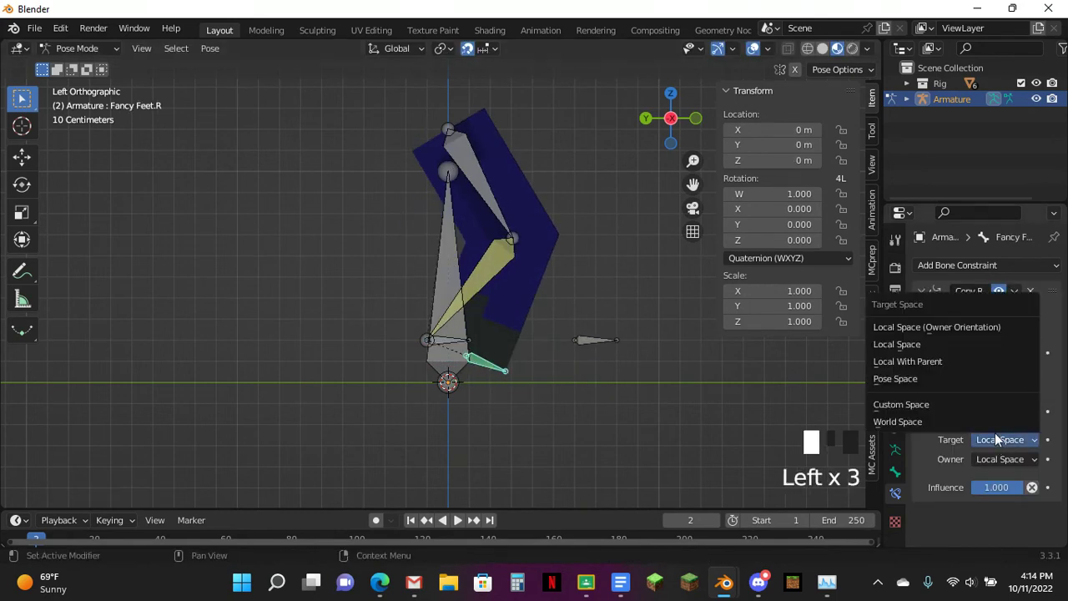
left_click(920, 438)
left_click(993, 439)
left_click(925, 421)
left_click(1002, 461)
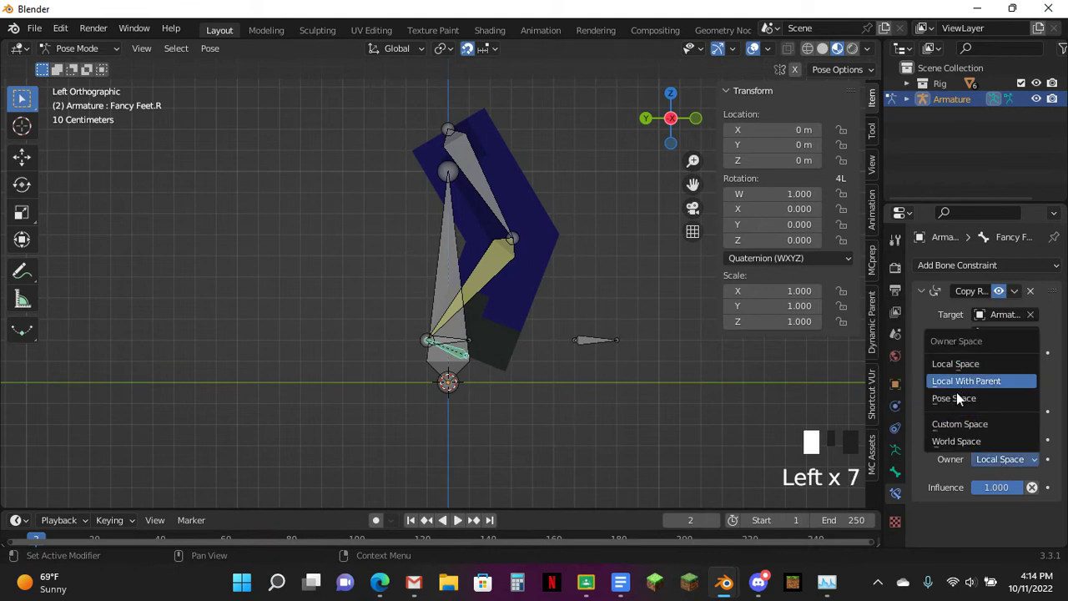
left_click(956, 441)
left_click(922, 290)
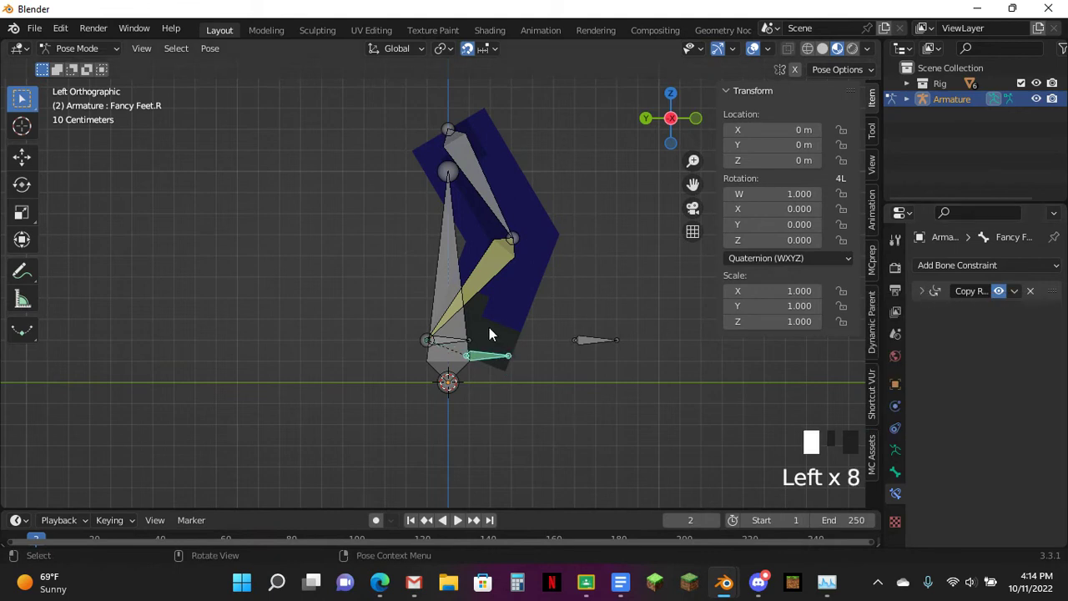
key("alt+g")
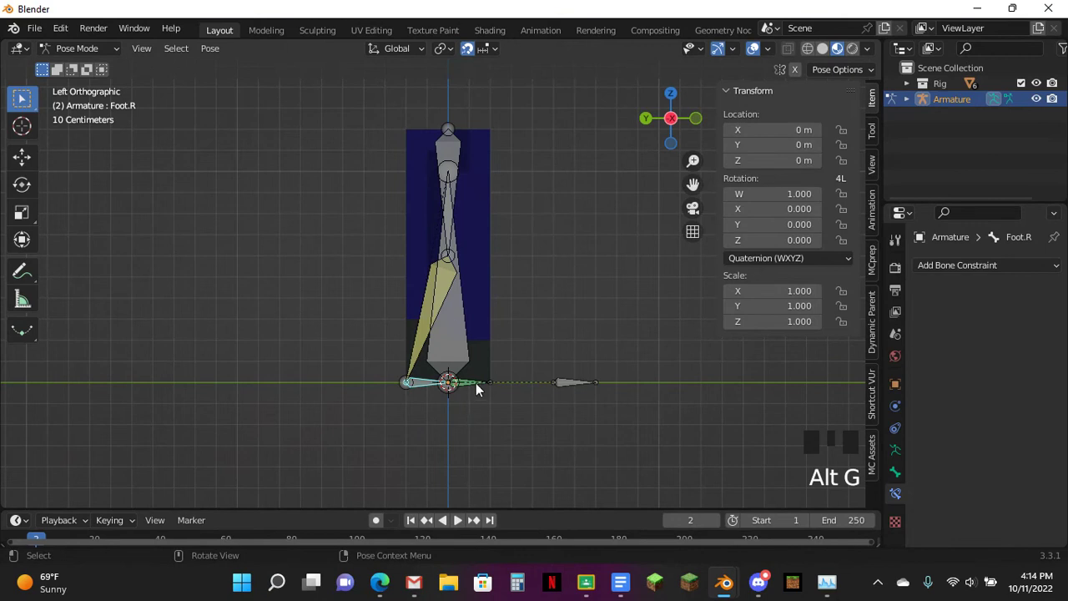
In Edit Mode, move Fancy Feet.R back 0.2 m onto Foot.R and put it on the second bone layer.
key("Tab")
key("g")
left_click(560, 327)
key("m")
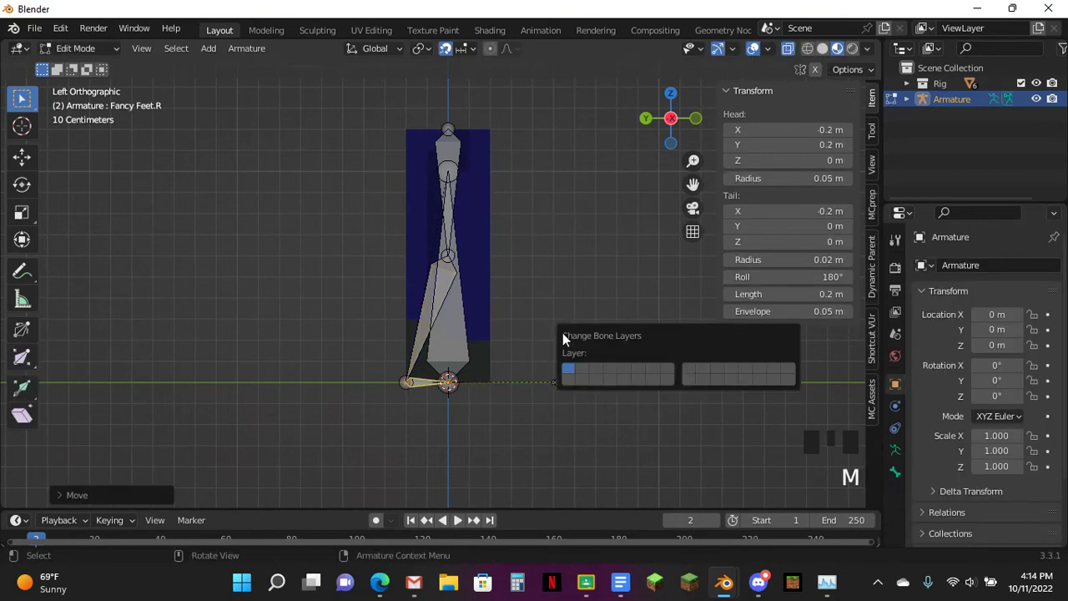
left_click(584, 373)
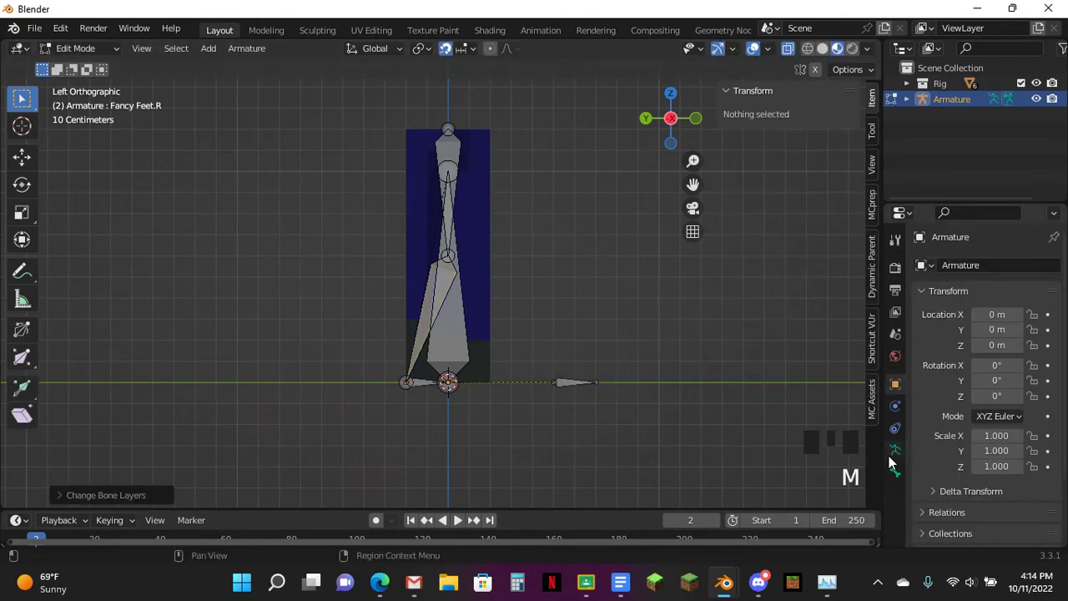
Test the leg by moving Foot.R up and forward in Pose Mode.
key("Tab")
left_click(420, 386)
key("g")
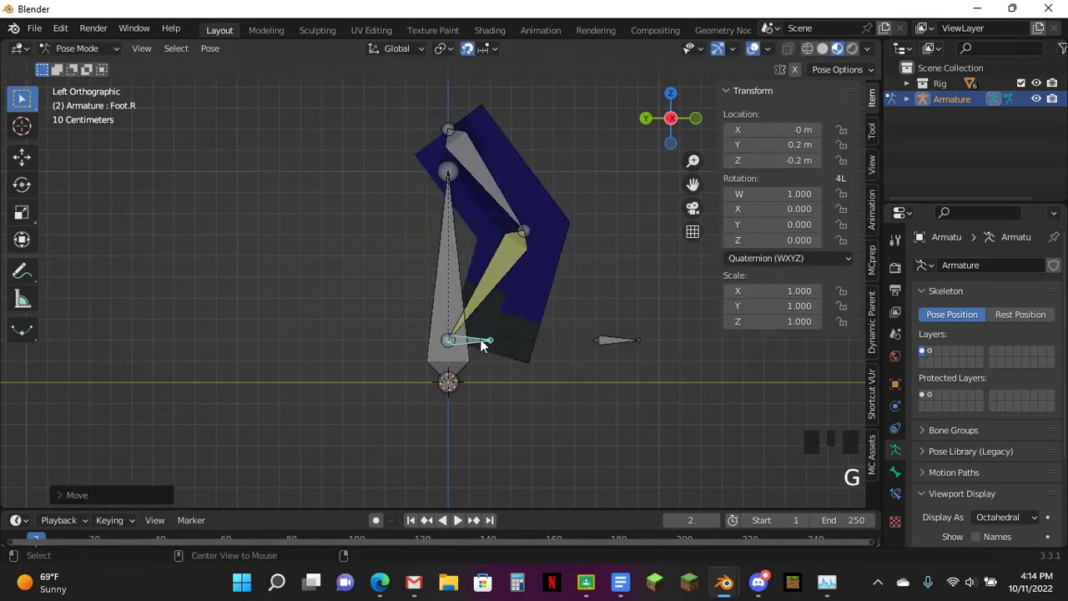
key("Escape")
Add two shape keys, Key 3 and Key 4, to the leg mesh and make Key 3 active.
key("ctrl+Tab")
left_click(479, 357)
key("Tab")
scroll(985, 401, "down", 2)
key("Tab")
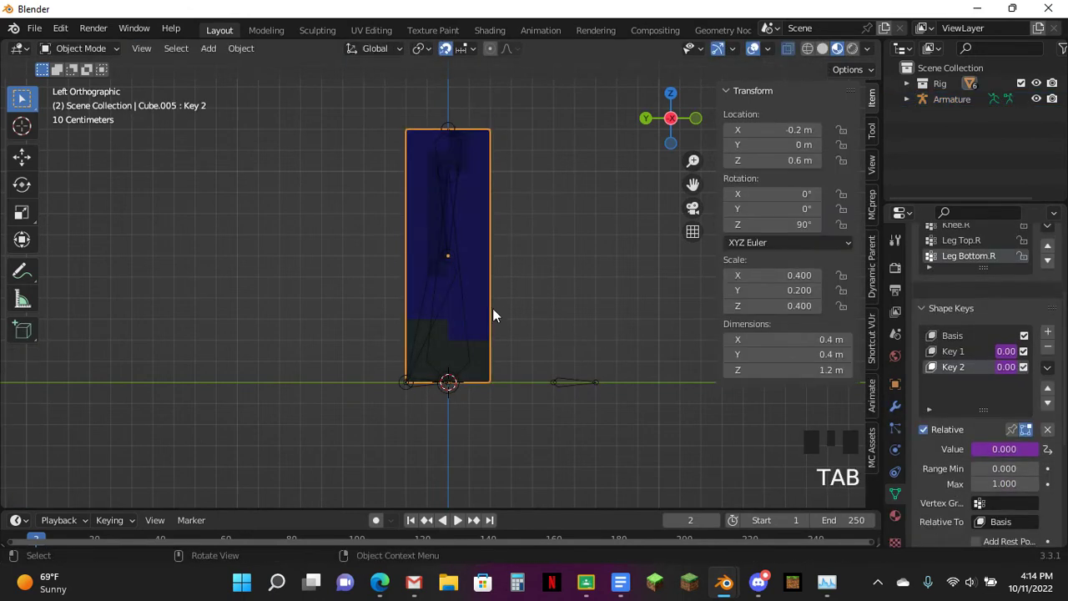
left_click(1048, 316)
left_click(1048, 316)
left_click(978, 367)
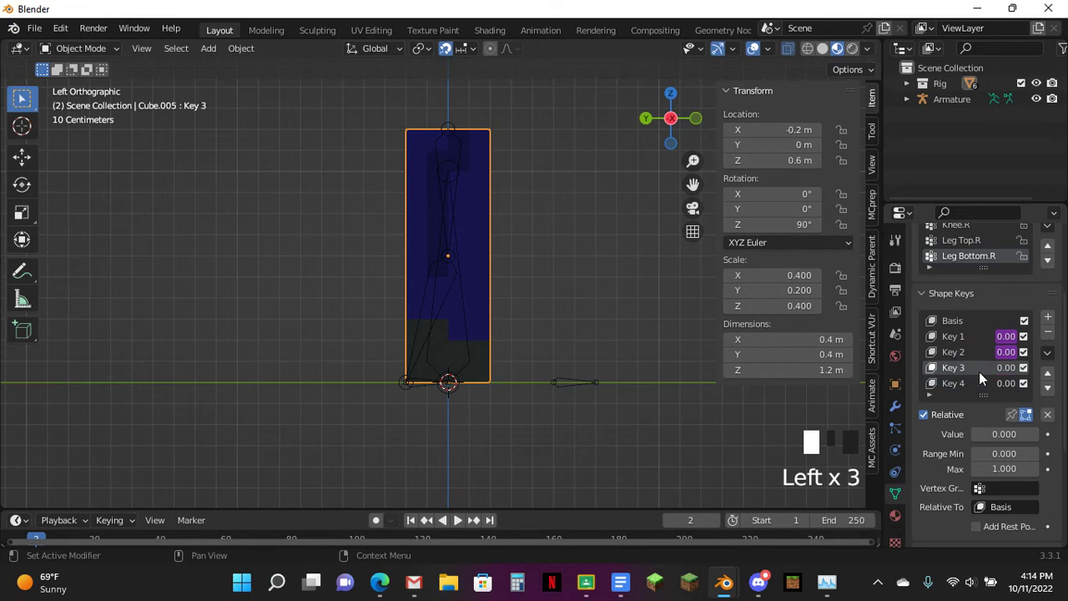
For Key 3, move the leg's front bottom vertices straight down to a local Z of -2.5 m.
key("Tab")
left_click(496, 371)
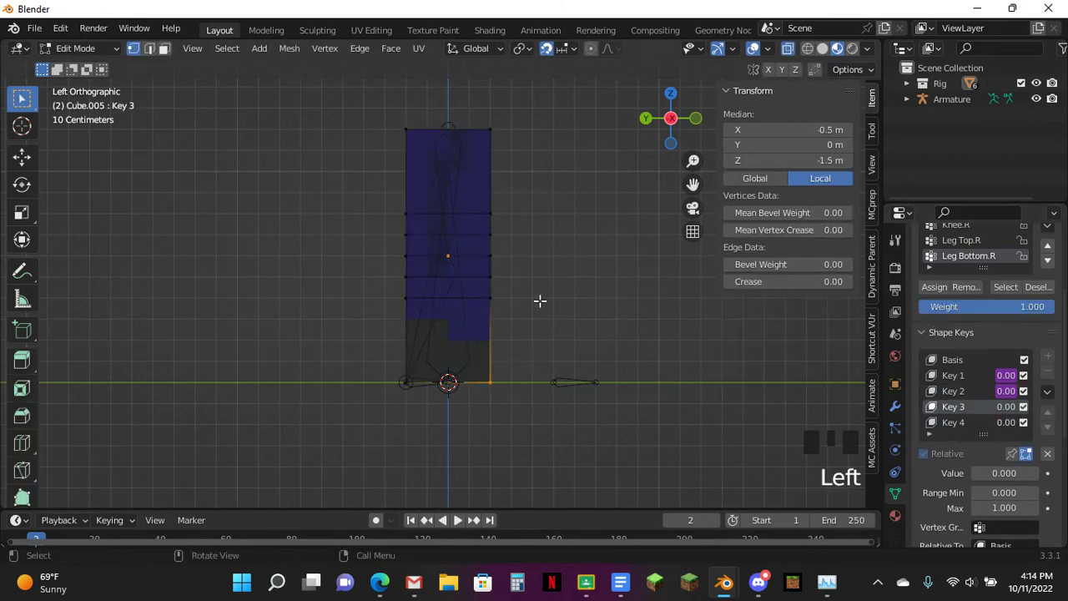
key("g")
left_click(541, 340)
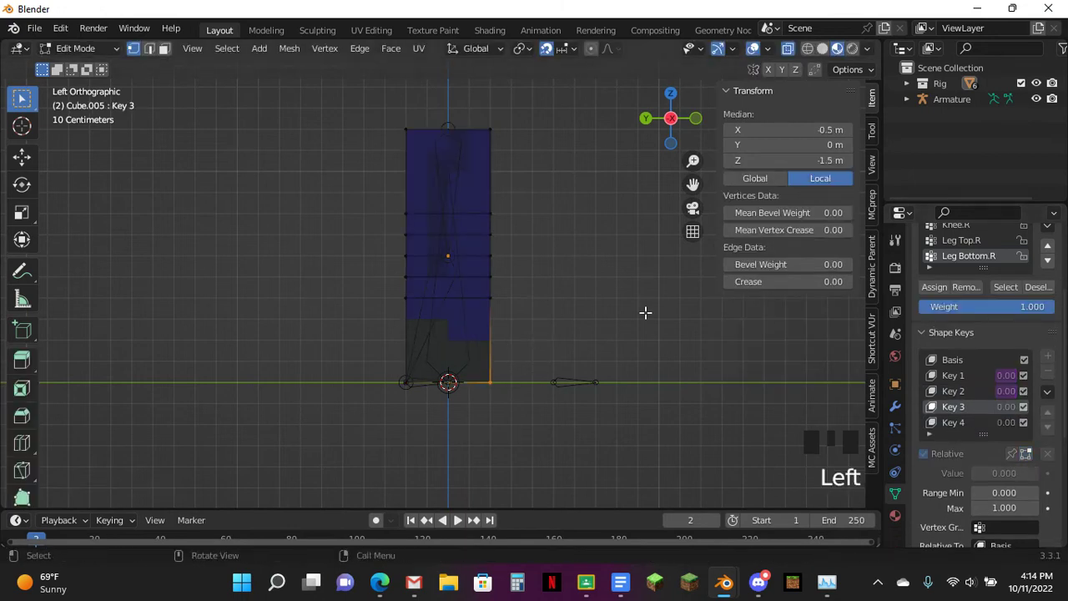
key("g")
left_click(649, 387)
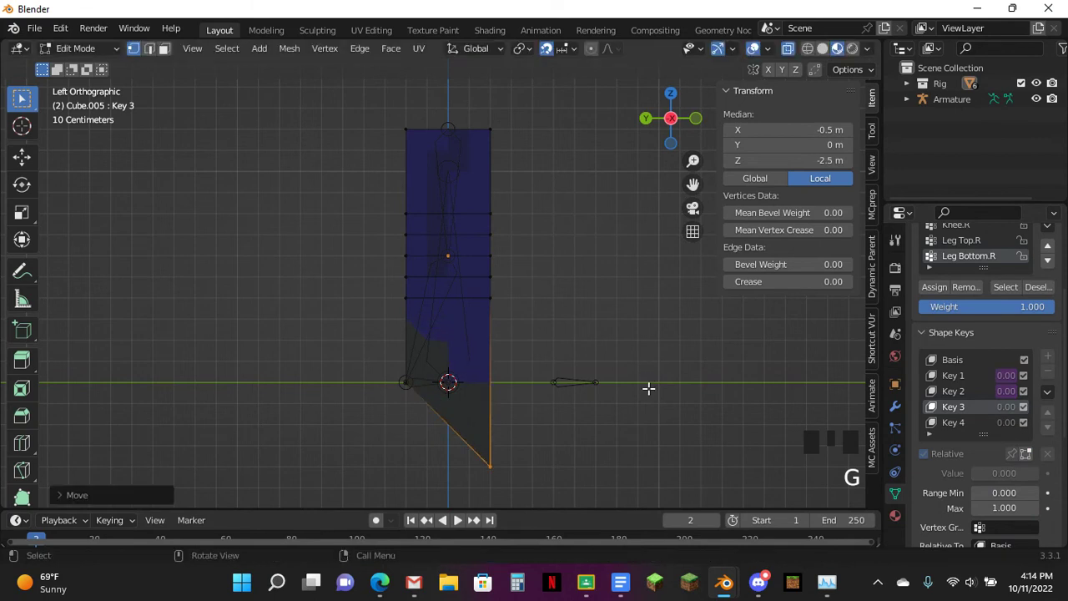
Add a driver to Key 3's value and set its type to Averaged Value.
key("Tab")
right_click(1001, 361)
left_click(1002, 366)
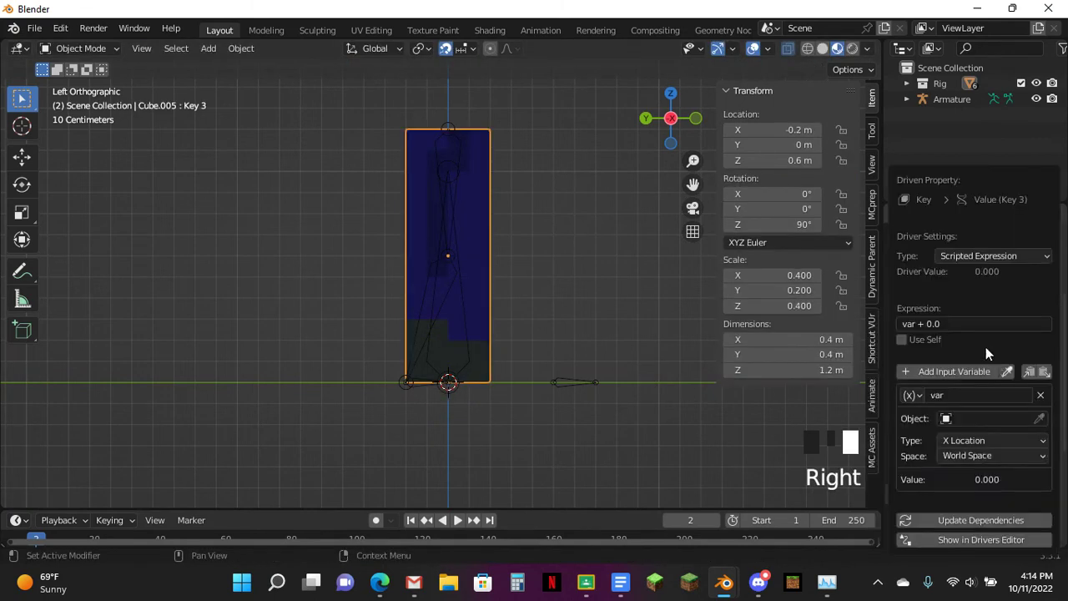
left_click(948, 308)
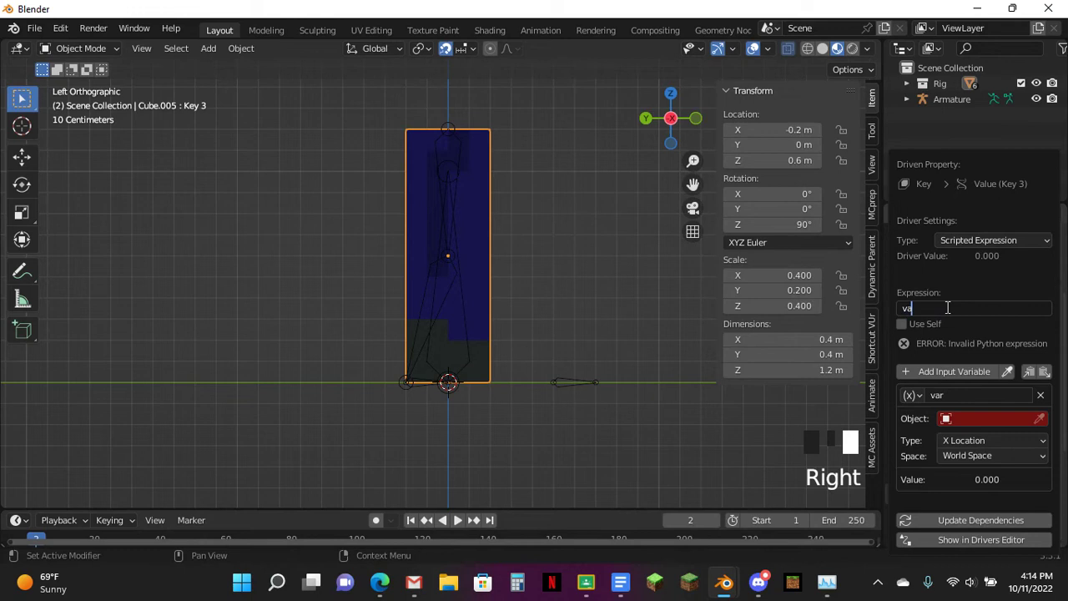
left_click(987, 240)
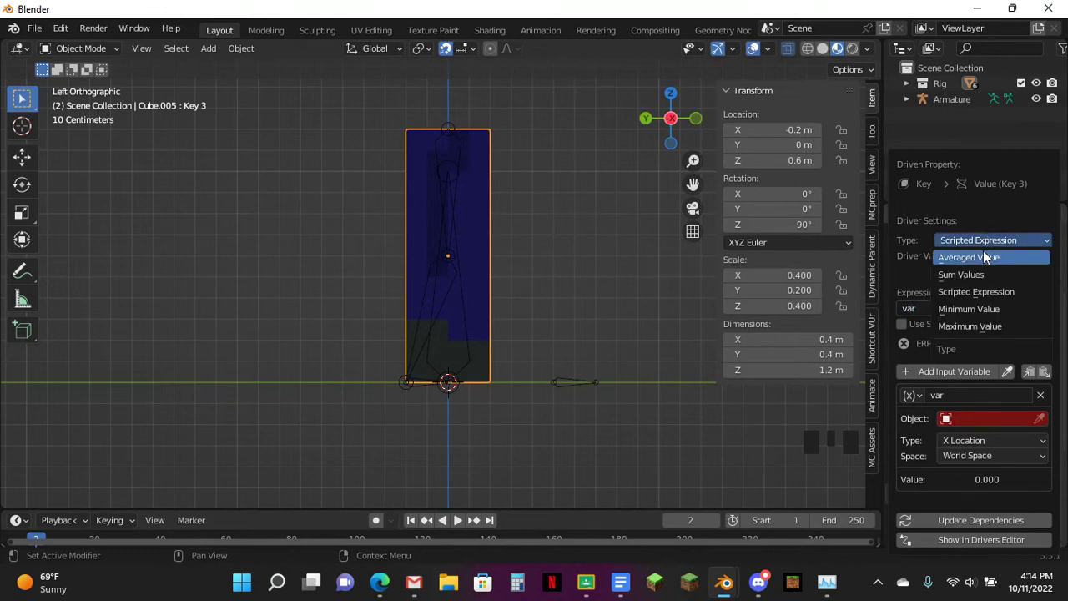
left_click(984, 257)
Set the driver variable to the Armature's Fancy Feet.R bone, using X Rotation in Local Space.
left_click(991, 370)
left_click(976, 380)
left_click(980, 367)
type("fa")
left_click(957, 391)
left_click(973, 405)
left_click(951, 463)
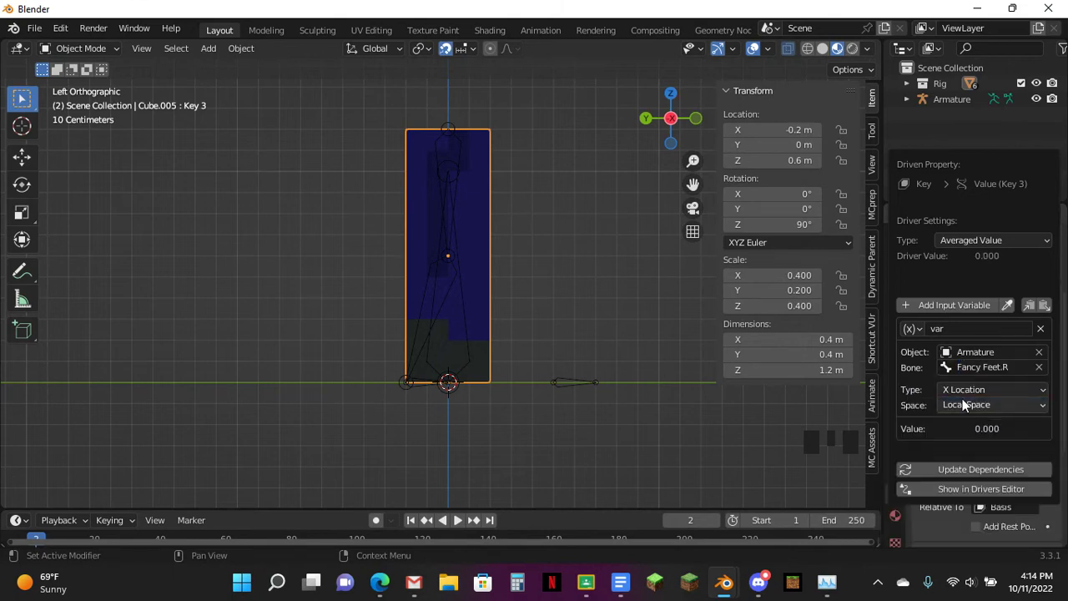
left_click(968, 390)
left_click(982, 309)
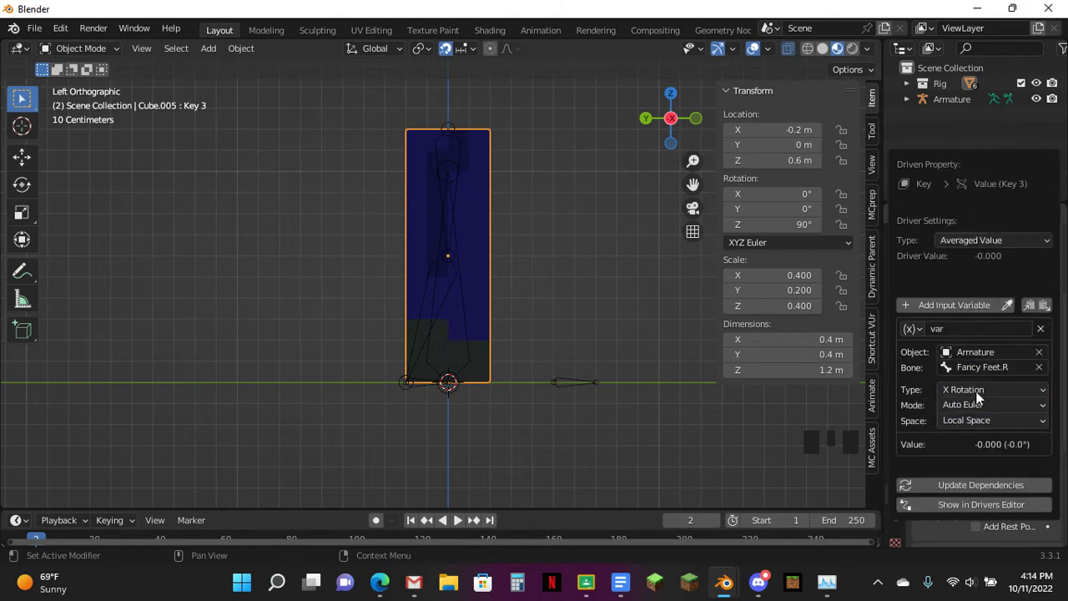
Pose the leg by moving Foot.R up and forward to test the Key 3 driver.
left_click(433, 383)
key("ctrl+Tab")
key("g")
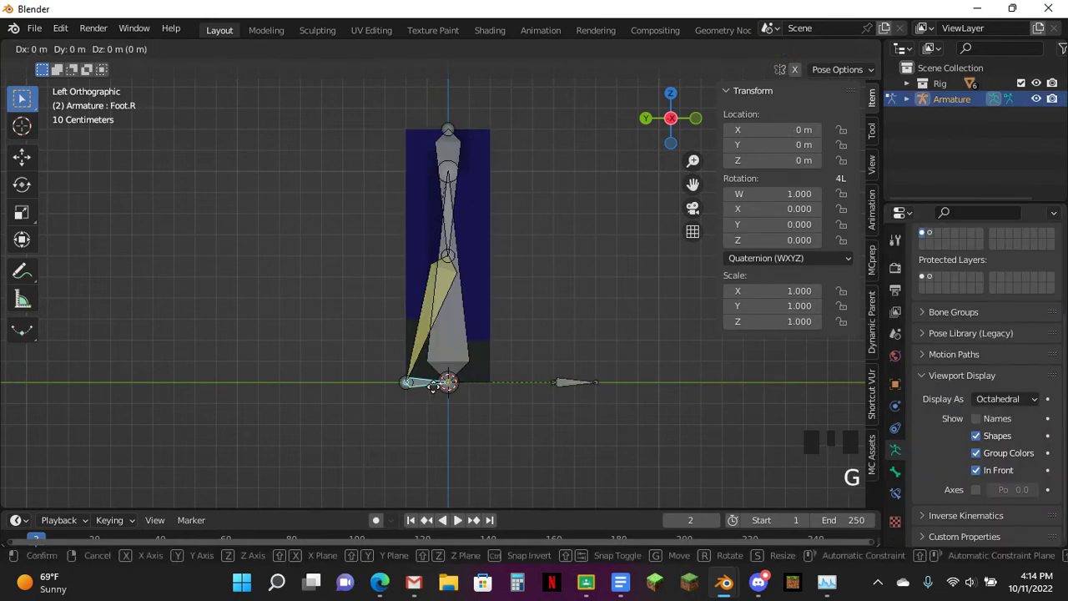
left_click(517, 334)
Set the value ranges of the leg's Key 3 and Key 4 shape keys to a minimum of -10 and maximum of 10.
left_click(517, 330)
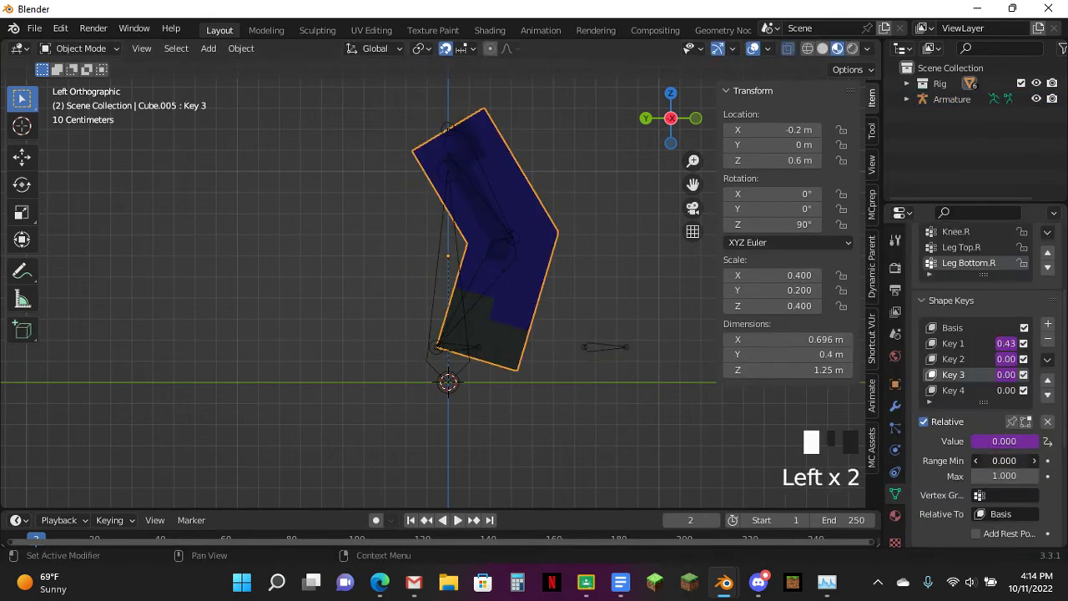
type("-1")
key("Return")
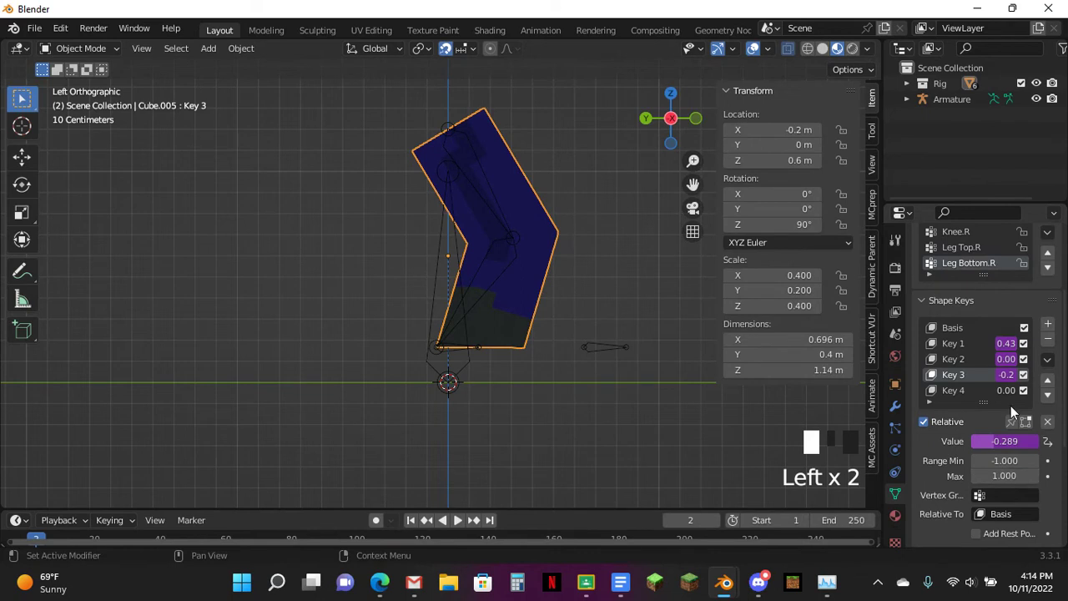
left_click(994, 390)
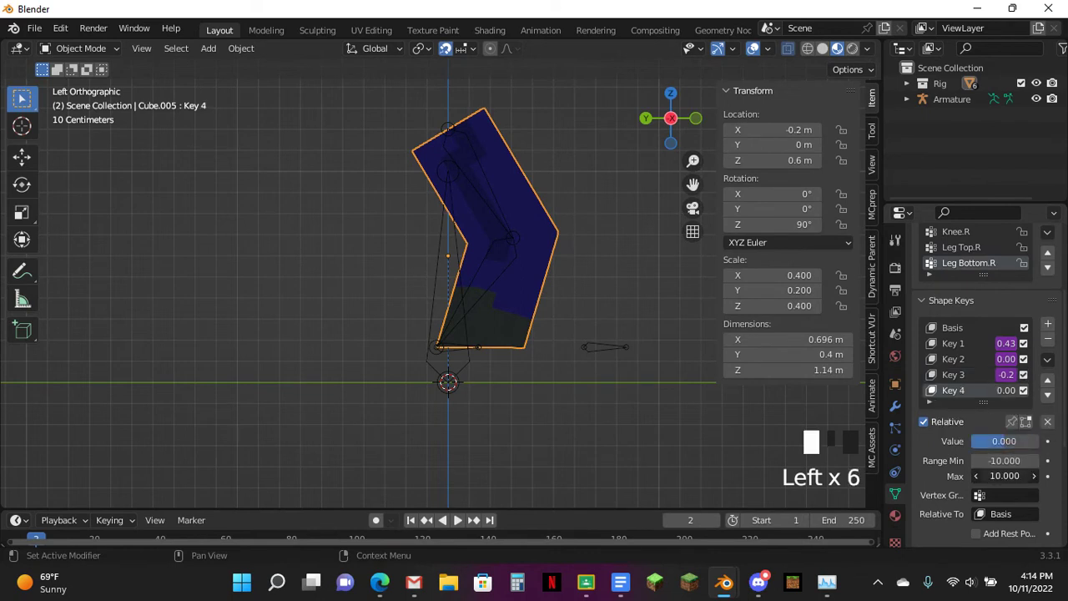
left_click(954, 374)
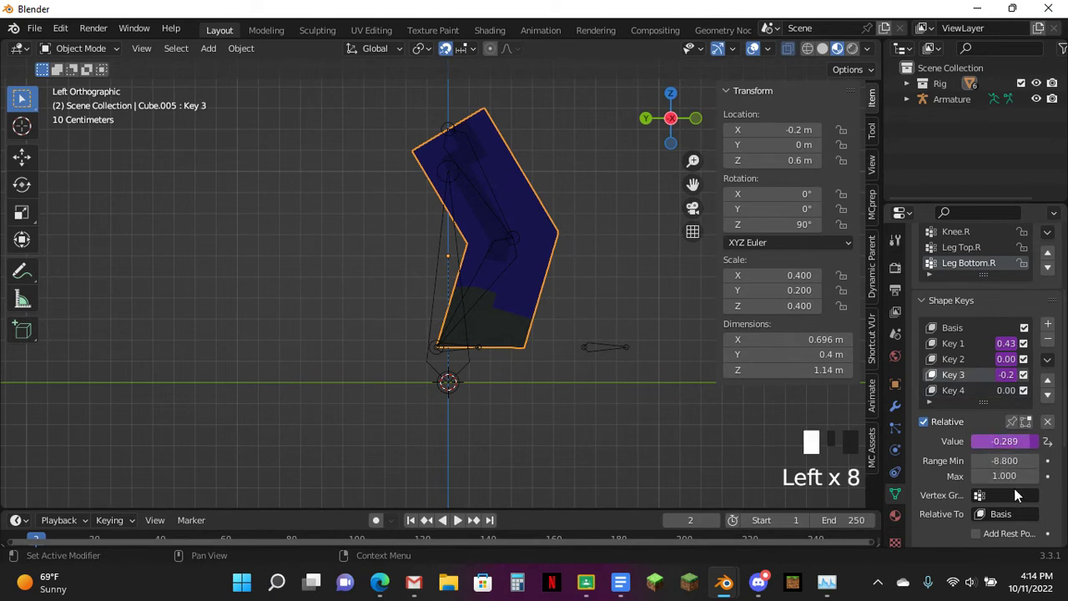
left_click_drag(1011, 470, 1043, 470)
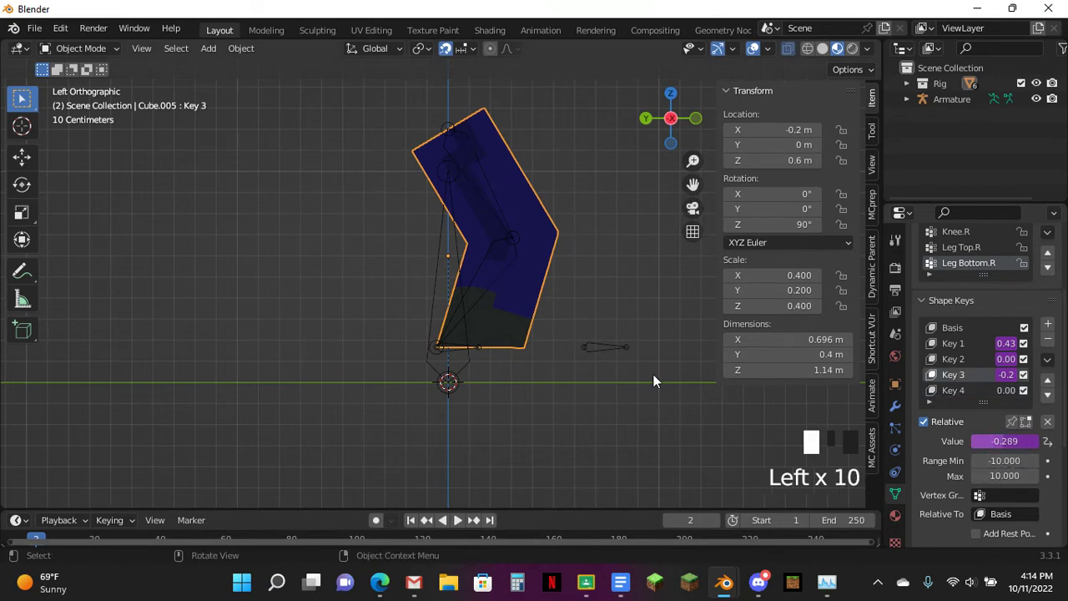
Test-pose the leg in side view by moving Foot.R forward and back and rotating it.
scroll(537, 385, "up", 3)
key("ctrl+Tab")
key("g")
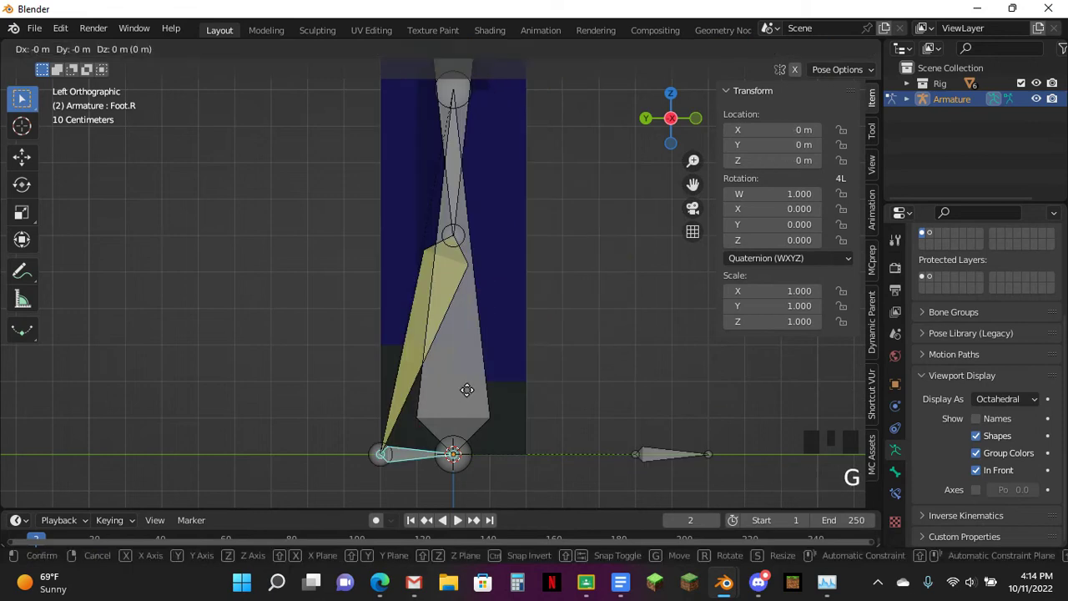
left_click(554, 264)
key("g")
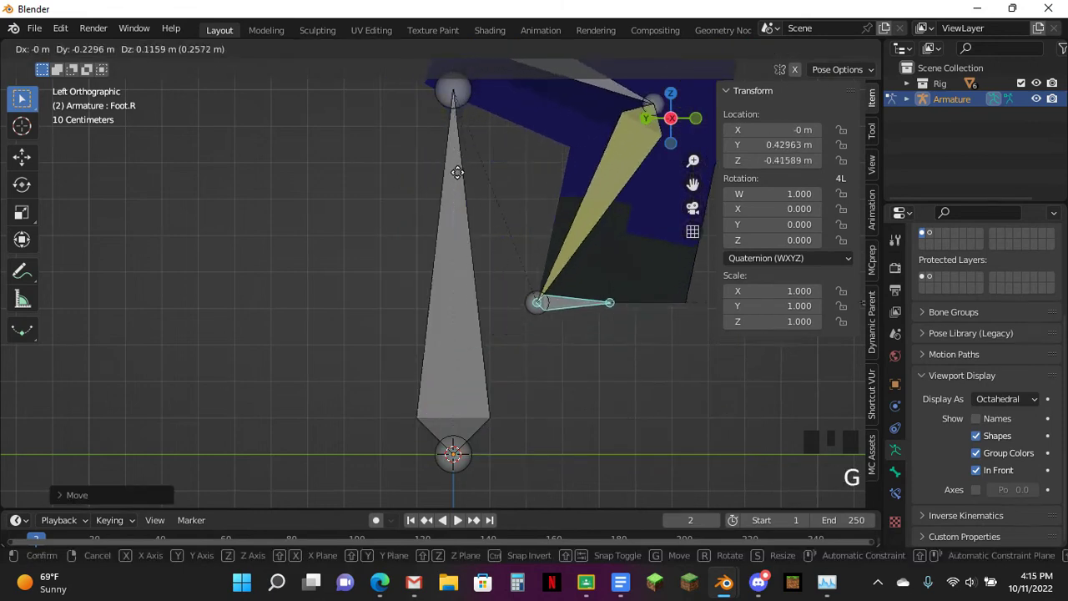
left_click(342, 188)
key("r")
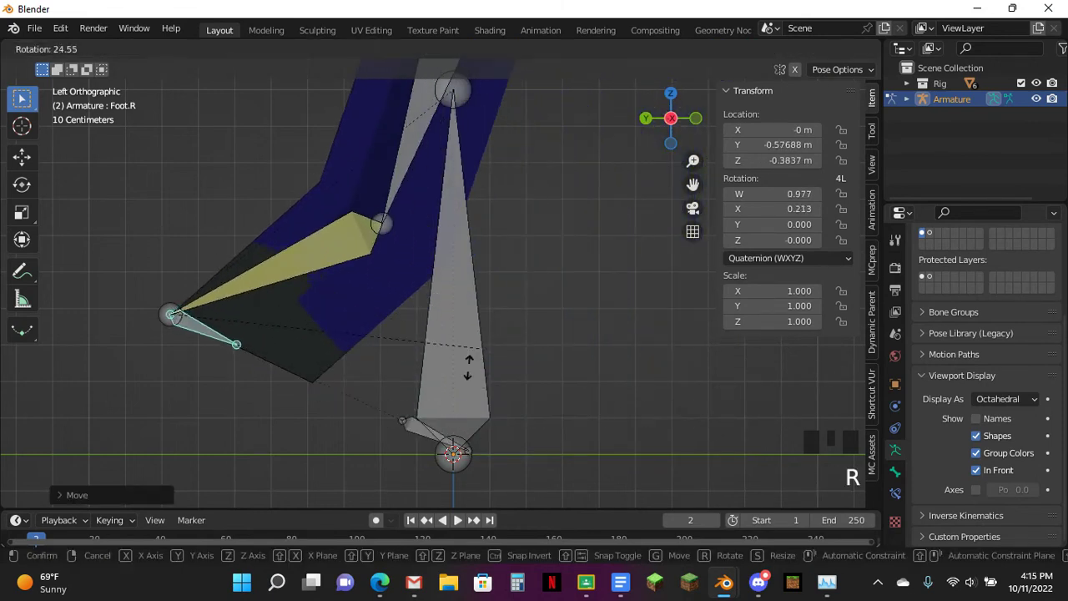
left_click(391, 369)
Try another move and a separate rotation of Foot.R, clearing its location and rotation back to rest.
key("alt+r")
key("g")
left_click(628, 287)
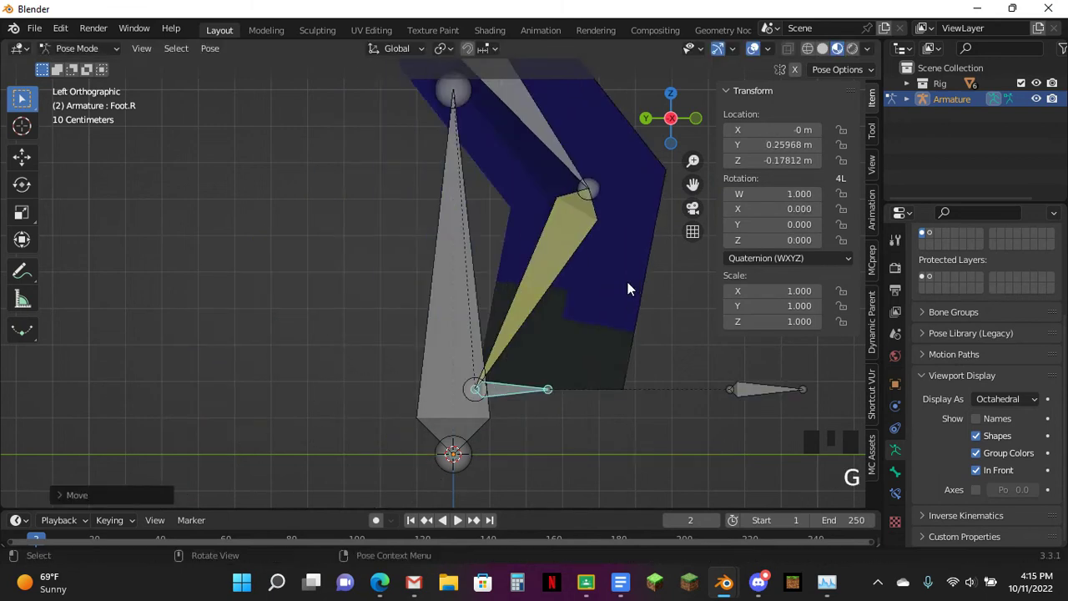
key("alt+g")
key("r")
left_click(604, 265)
key("alt+r")
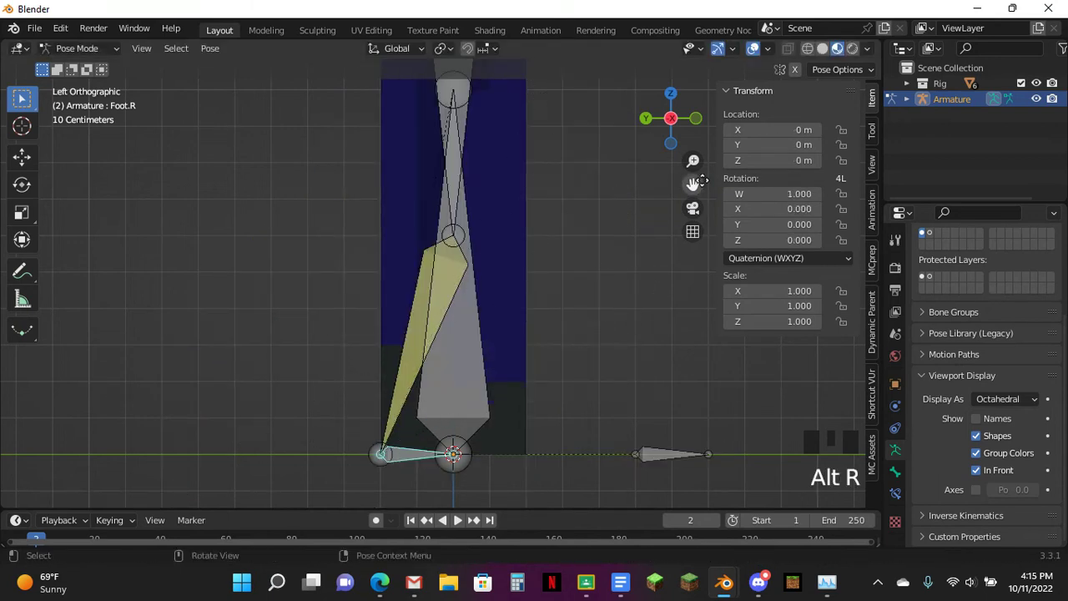
Edit the leg's Key 4 shape key in front view, enabling snapping and lowering the bottom edge on the inner side.
left_click(696, 119)
key("ctrl+Tab")
left_click(277, 430)
left_click(967, 390)
key("Tab")
scroll(410, 362, "down", 3)
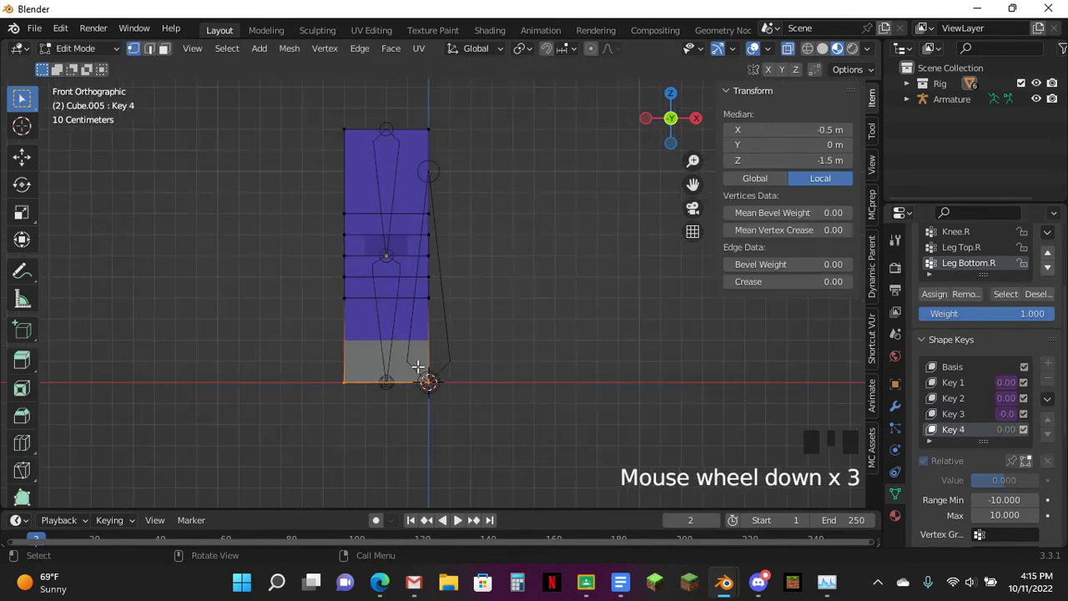
key("g")
key("ctrl+z")
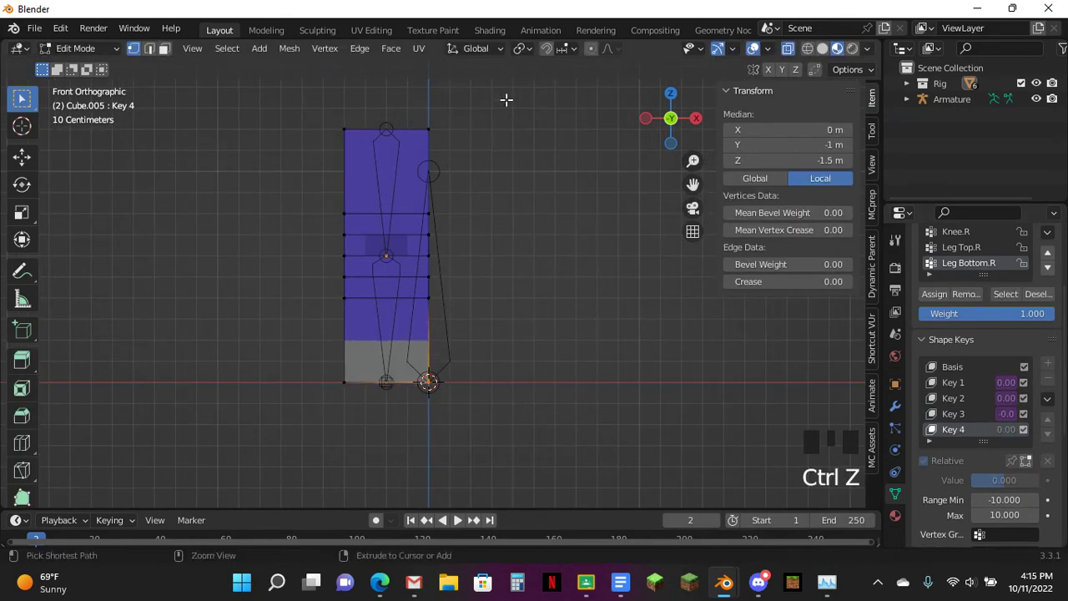
left_click(547, 51)
key("g")
left_click(405, 254)
Raise the outer bottom edge of the leg in Key 4 to a local Z of -1 m.
left_click_drag(332, 345, 378, 398)
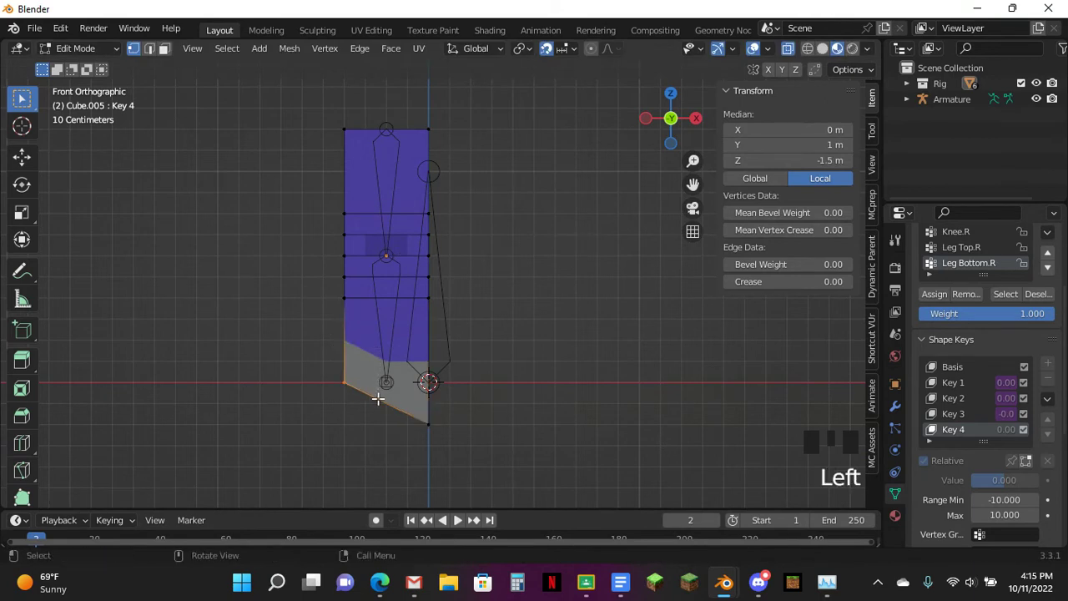
key("g")
left_click(380, 364)
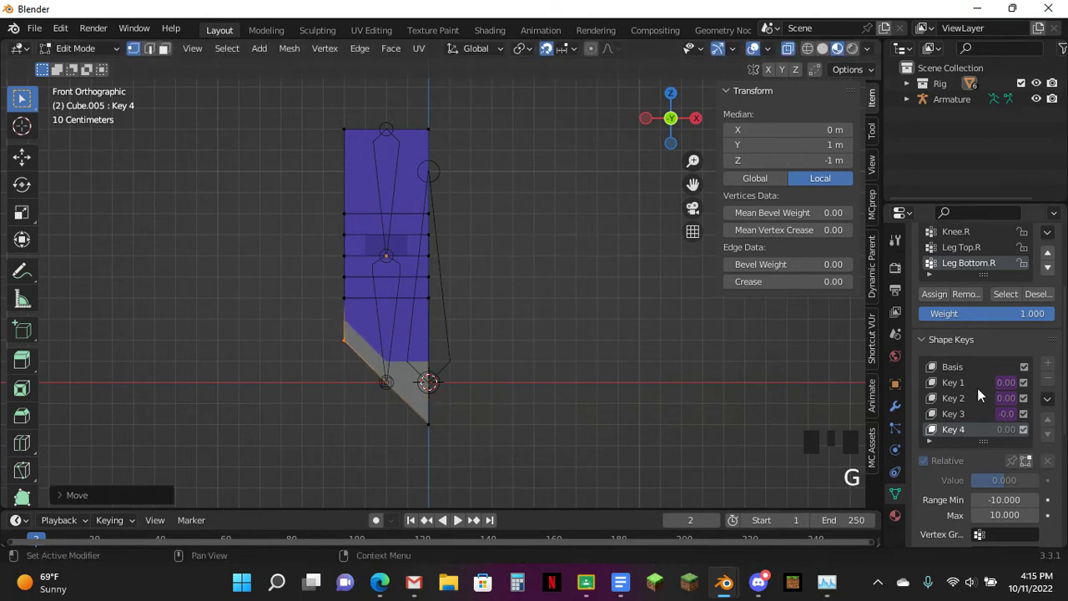
Paste the copied driver onto Key 4's value and set its variable type to Y Rotation.
right_click(1007, 427)
right_click(1009, 428)
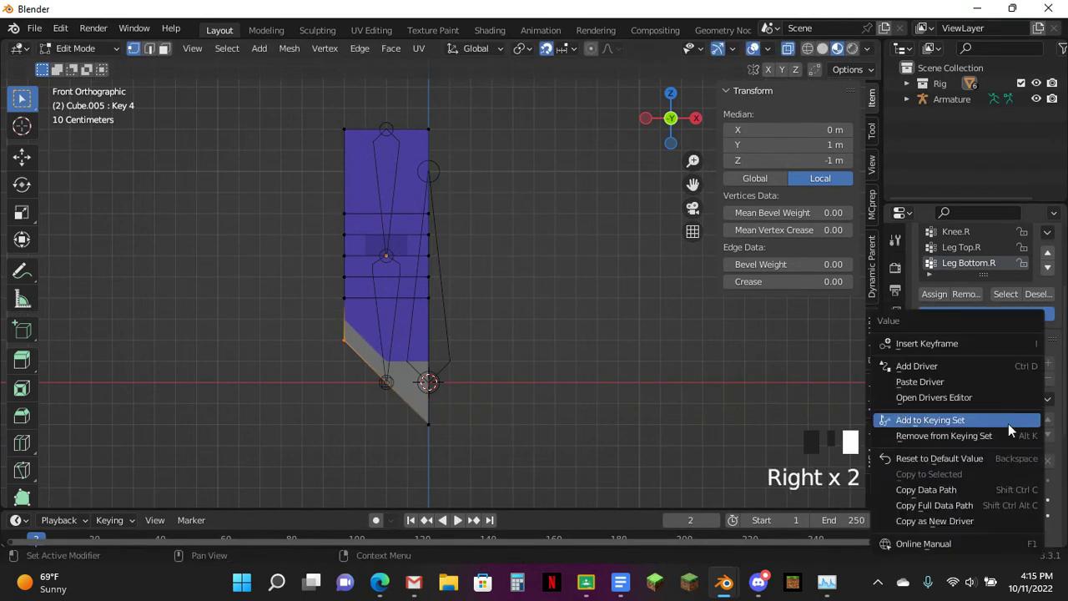
right_click(1008, 431)
left_click(947, 381)
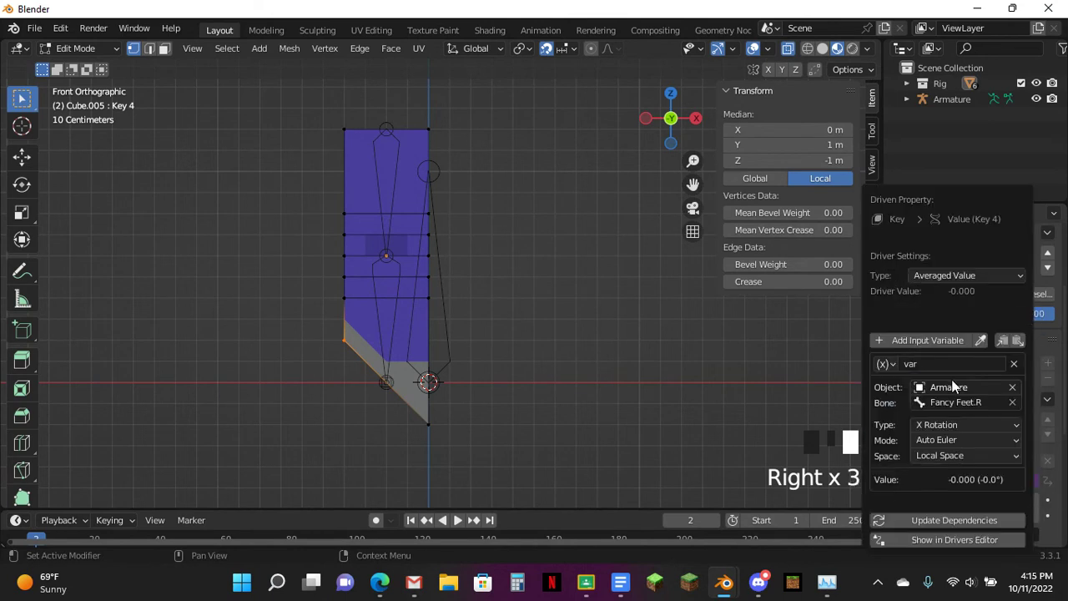
left_click(971, 423)
left_click(964, 330)
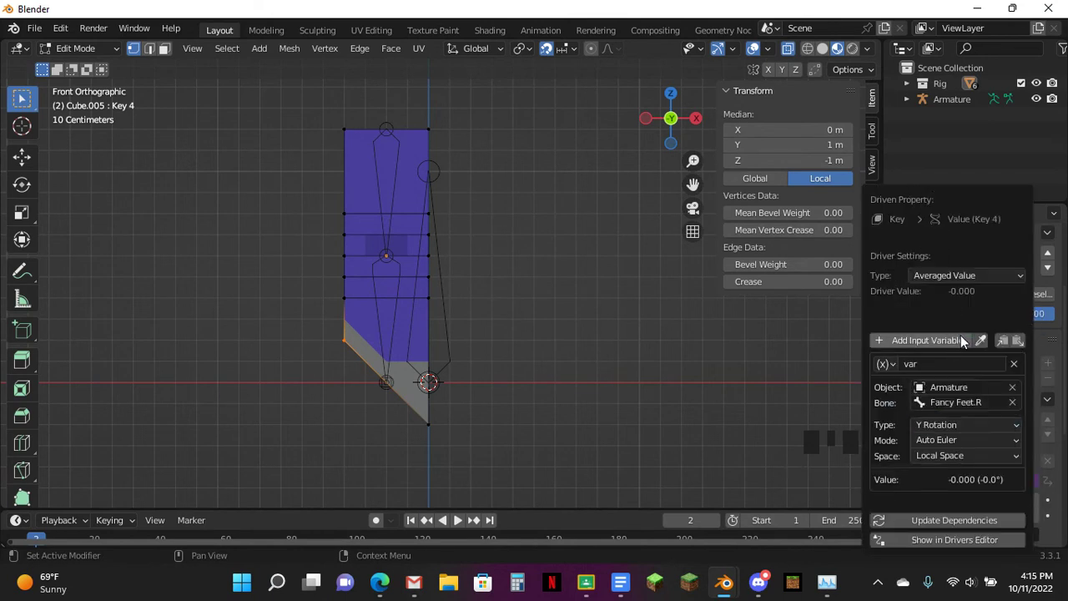
Rotate Foot.R sideways in front view to test the Key 4 driver.
key("Tab")
left_click(377, 380)
left_click(388, 384)
key("ctrl+Tab")
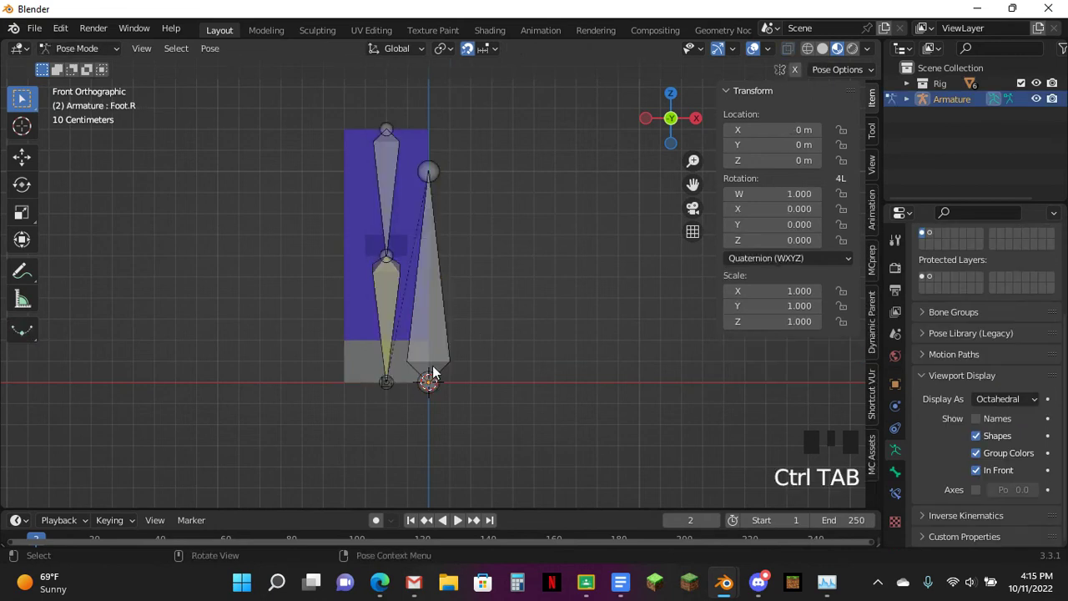
middle_click_drag(432, 365, 413, 396)
key("r")
key("alt+r")
left_click(672, 142)
key("r")
left_click(371, 338)
key("ctrl+Tab")
Show the leg's Key 4 driver in the Drivers Editor.
left_click(370, 339)
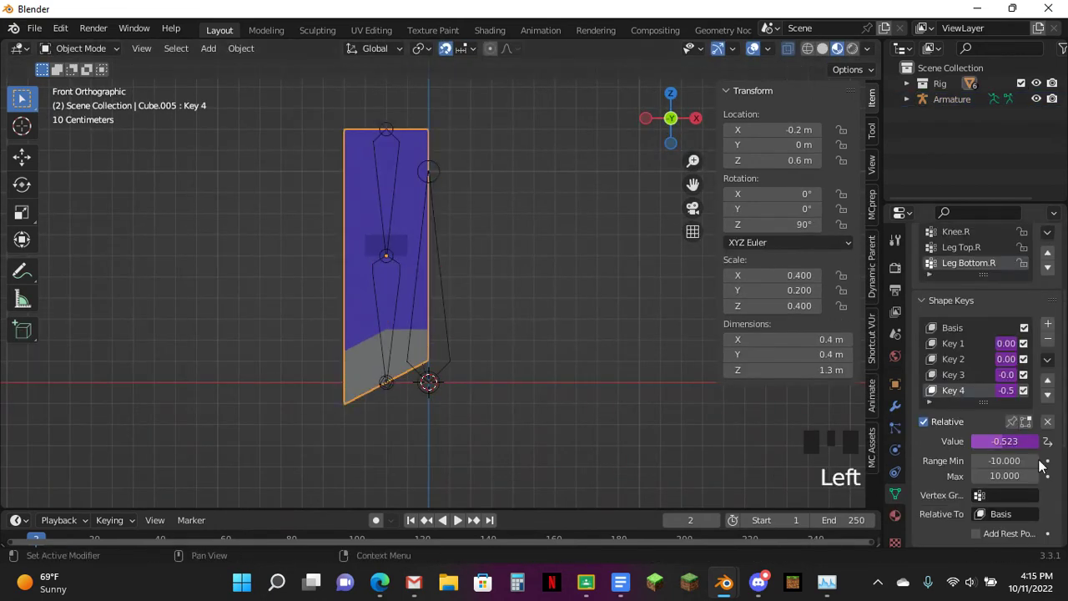
right_click(1012, 391)
left_click(972, 367)
key("ctrl+z")
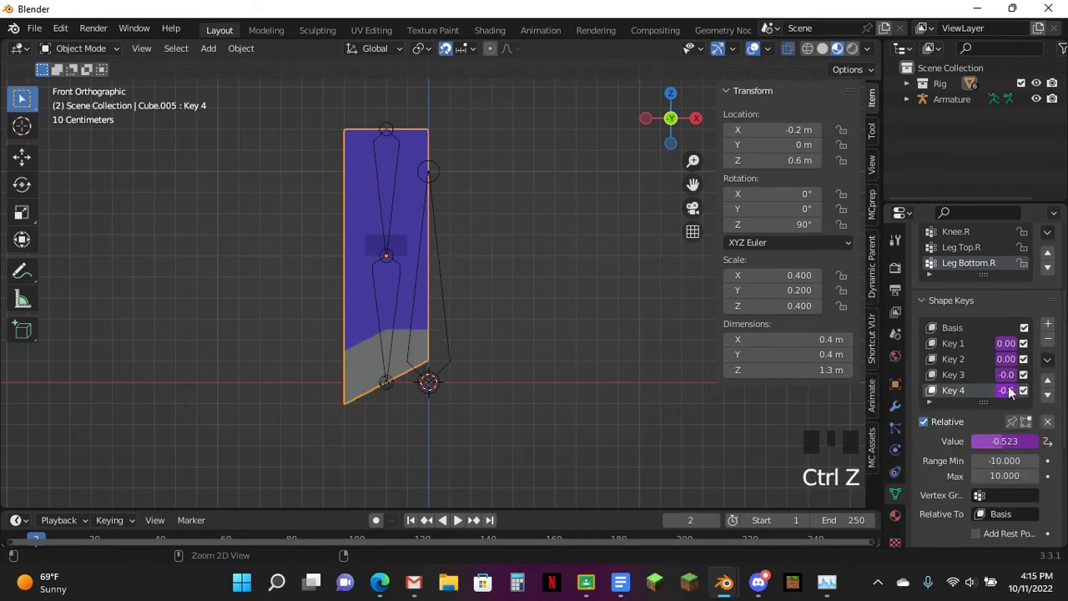
right_click(993, 373)
left_click(987, 382)
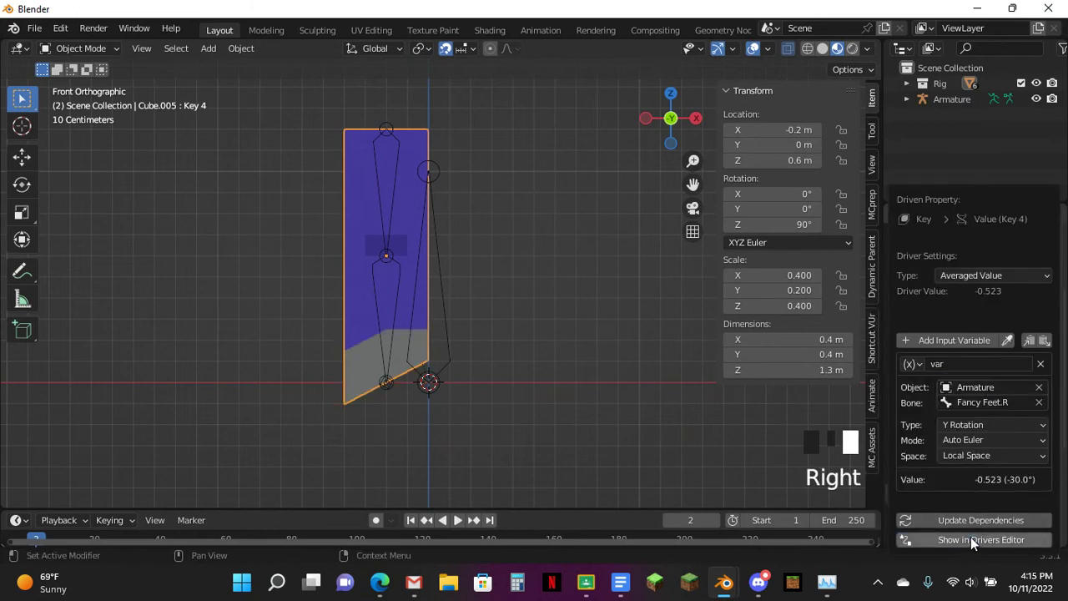
left_click(970, 539)
left_click(377, 170)
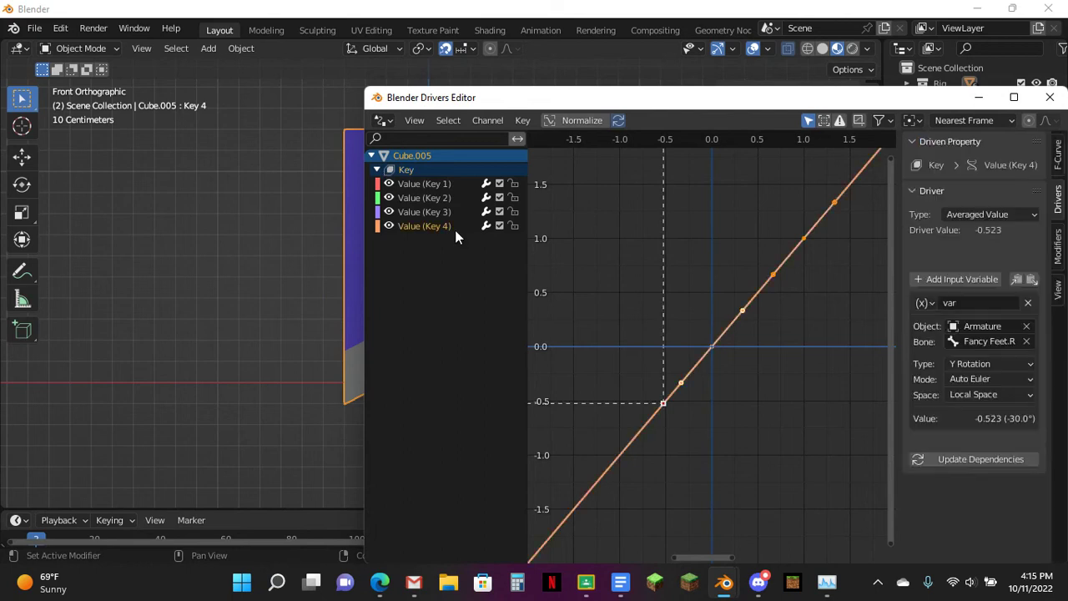
Add a Generator modifier to the Key 4 driver curve, set its x^1 coefficient to -1, and close the Drivers Editor.
left_click(1058, 246)
left_click(957, 143)
left_click(968, 158)
left_click(1007, 252)
key("Escape")
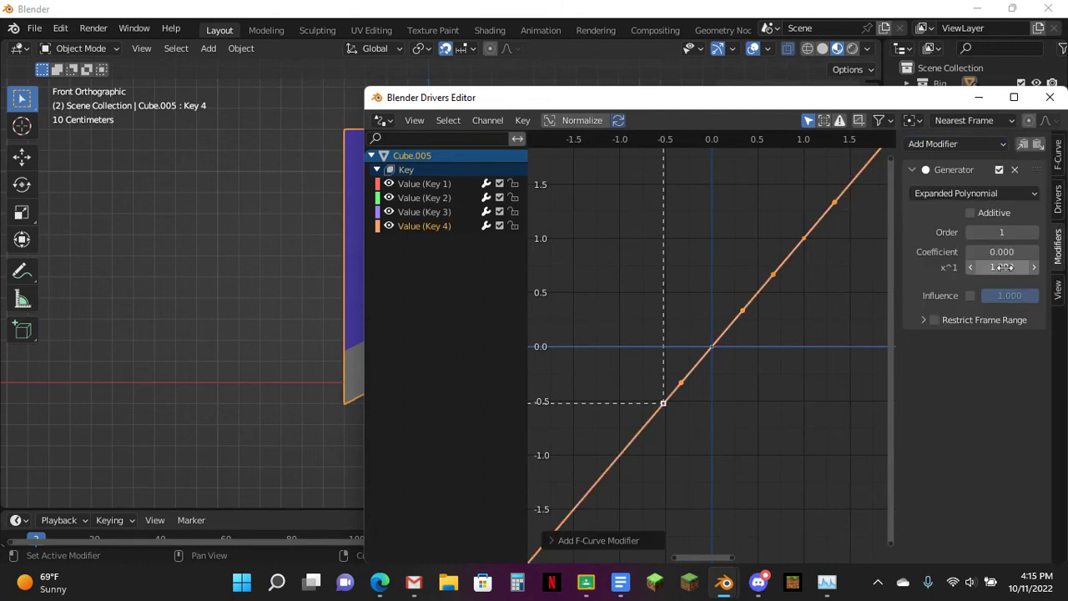
key("minus")
left_click(1059, 98)
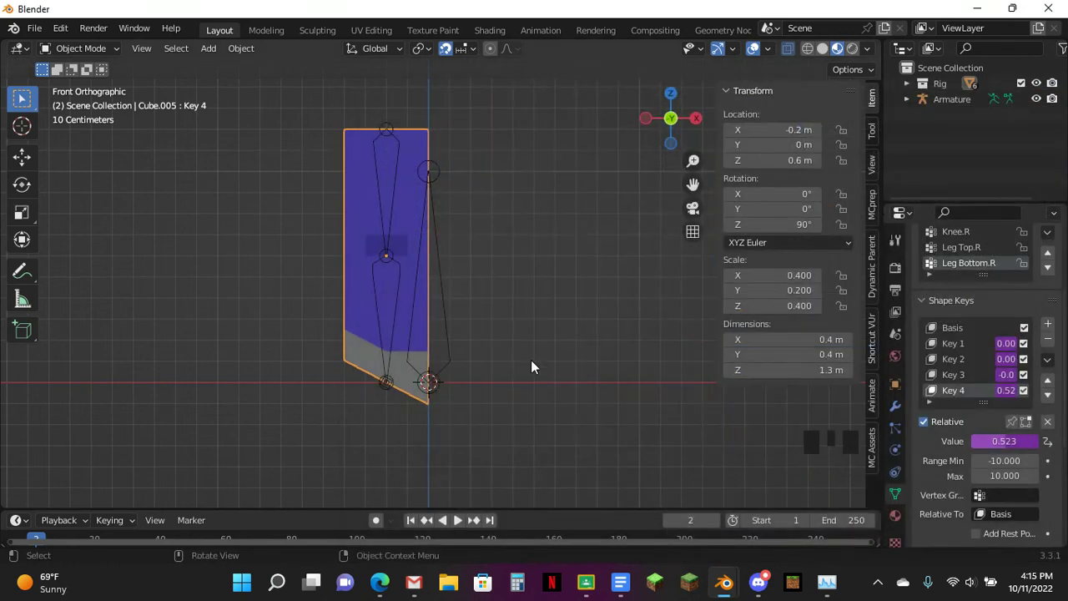
Test the inverted Key 4 driver by rotating and moving Foot.R in front view, clearing each transform.
left_click(382, 378)
key("ctrl+Tab")
key("r")
left_click(539, 374)
key("alt+r")
key("g")
left_click(489, 303)
key("alt+g")
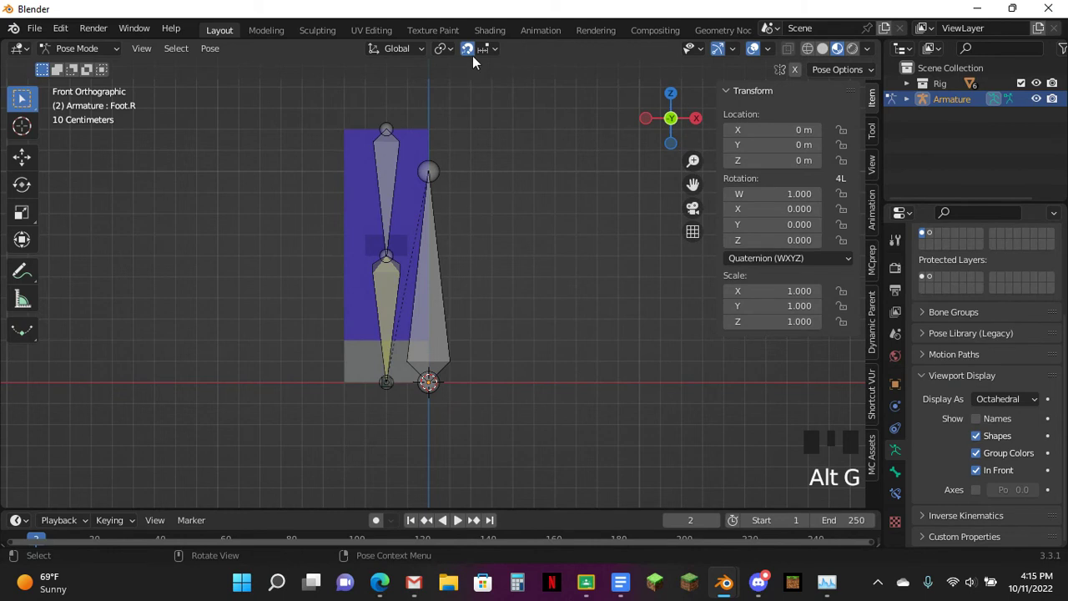
Turn off snapping, test-pose Foot.R by lifting and rotating it in perspective, and return it to rest.
key("g")
middle_click_drag(496, 222, 476, 310)
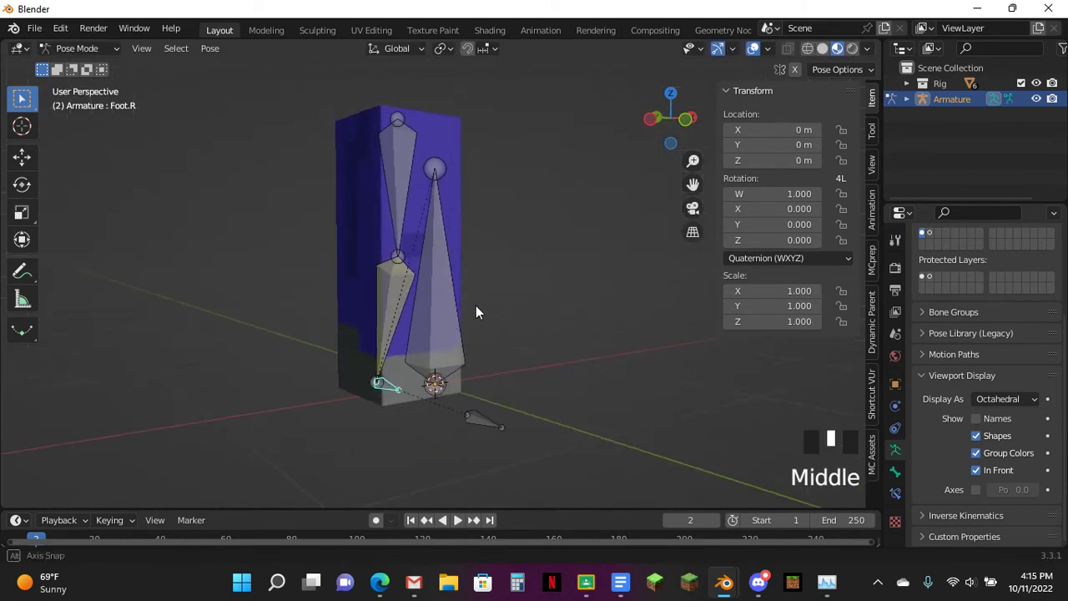
key("g")
left_click(574, 203)
middle_click_drag(575, 203, 531, 288)
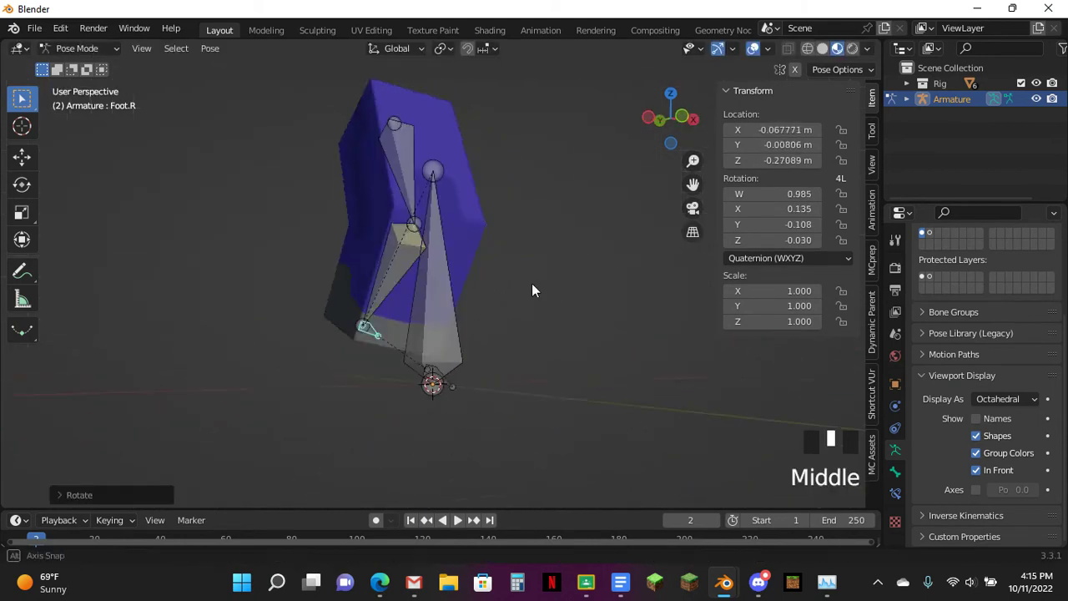
key("r")
right_click(546, 185)
key("alt+g")
Move Foot.R from a side view to check the knee bend, and clear its location.
left_click(647, 117)
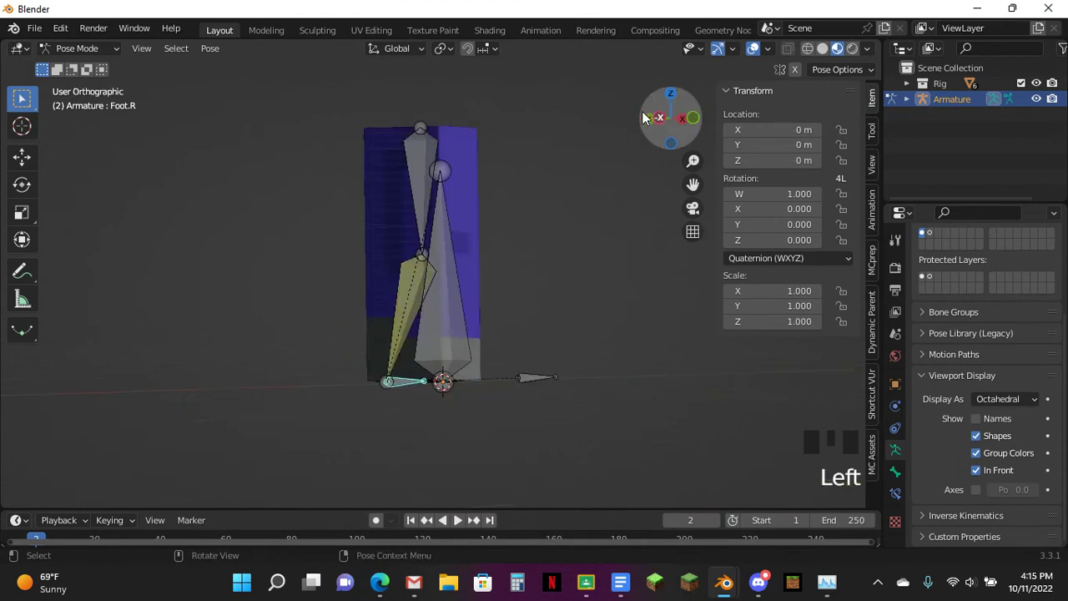
key("g")
left_click(584, 175)
middle_click_drag(584, 175, 509, 231)
key("alt+g")
Edit the leg mesh with the Basis shape key active and turn off X-ray.
left_click(510, 231)
key("Tab")
scroll(1013, 431, "up", 1)
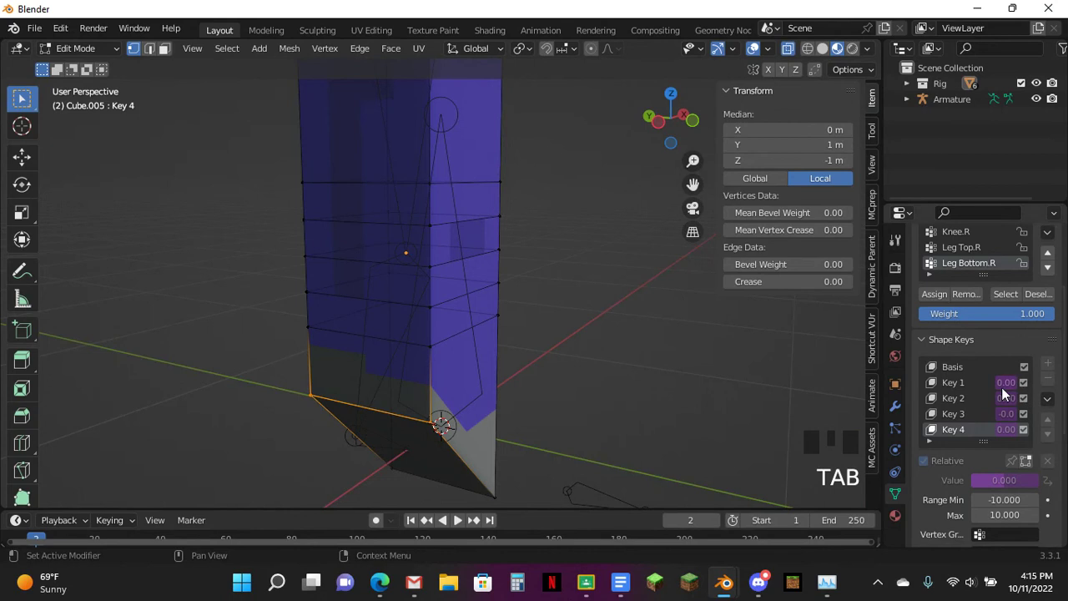
scroll(1005, 392, "up", 6)
left_click(957, 499)
scroll(1035, 467, "down", 5)
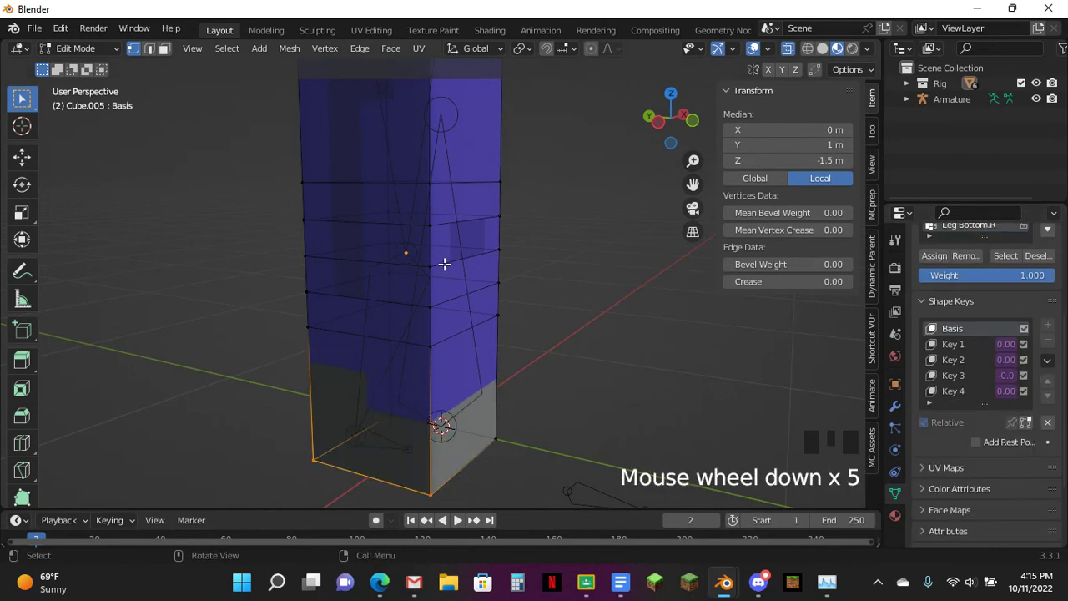
scroll(445, 264, "down", 3)
left_click(788, 29)
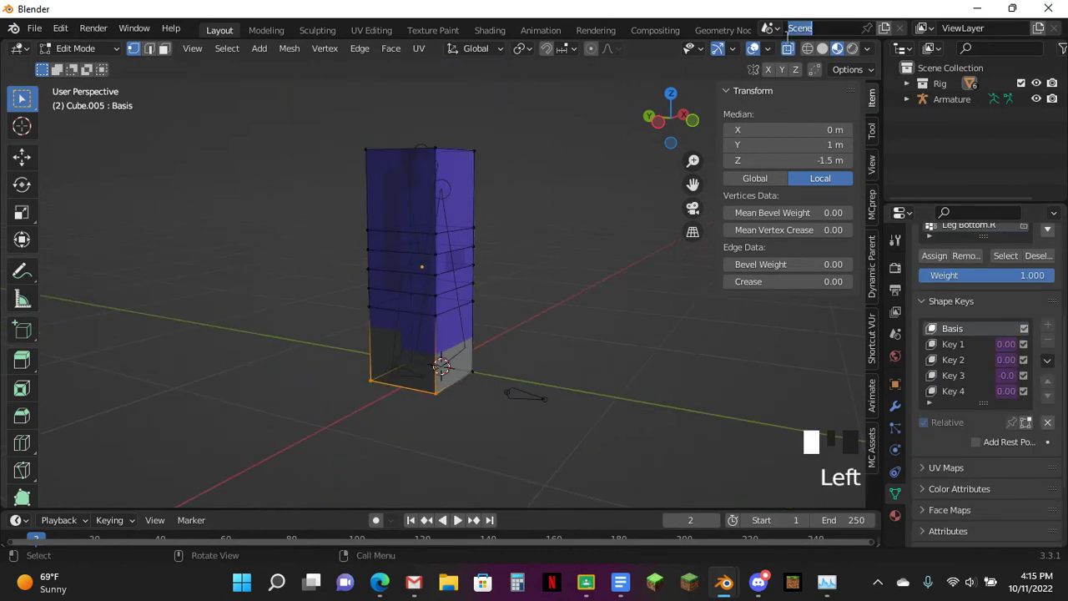
left_click(788, 47)
Add loop cuts in sets of 3 along the leg's length and across its upper and lower sections.
left_click(21, 443)
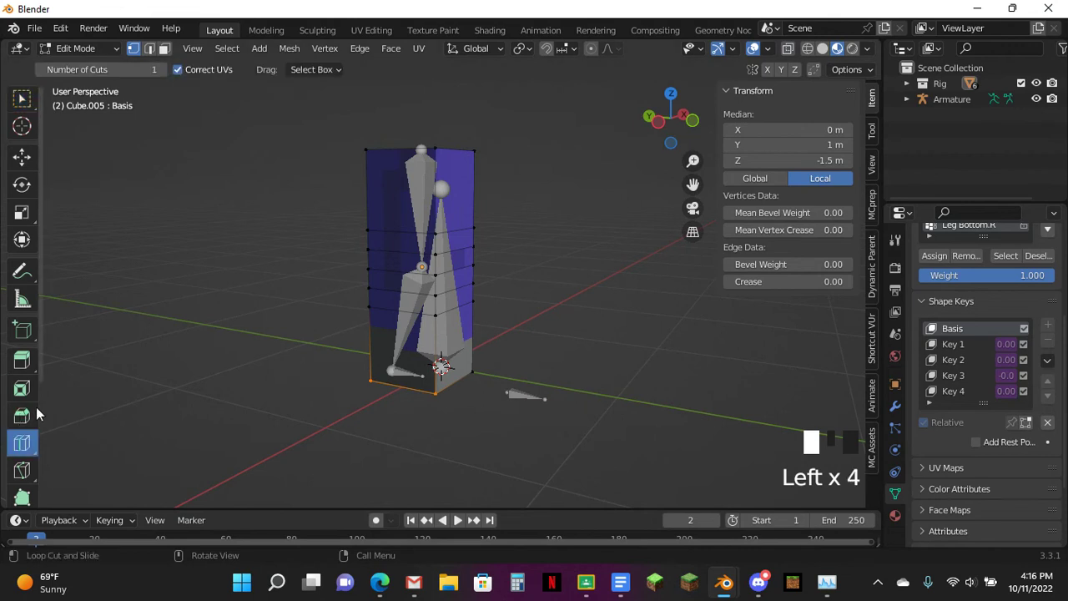
middle_click_drag(175, 103, 359, 150)
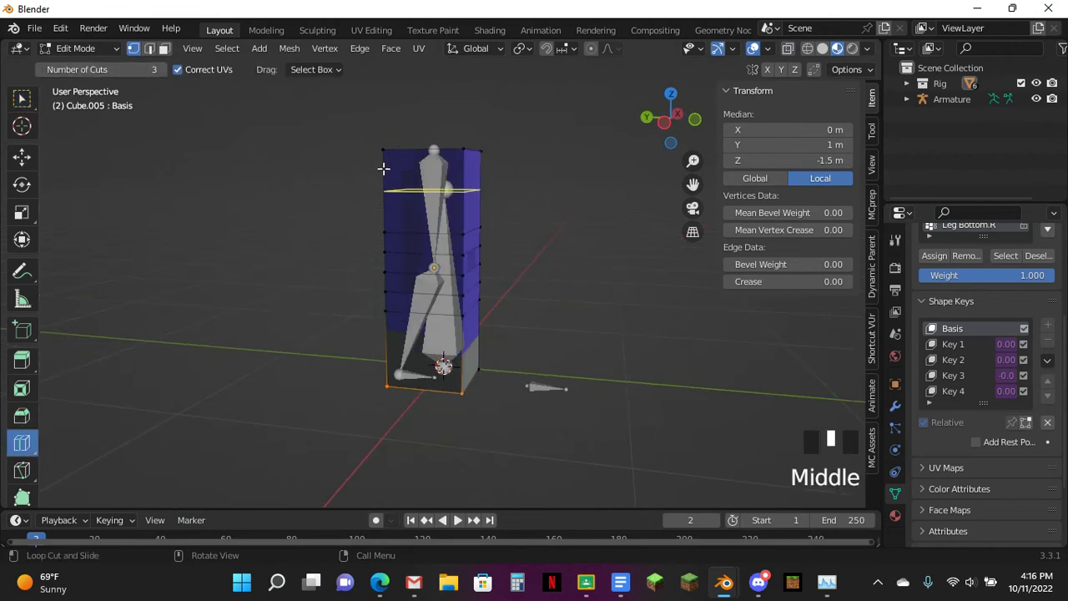
left_click(392, 156)
left_click(385, 174)
left_click(382, 351)
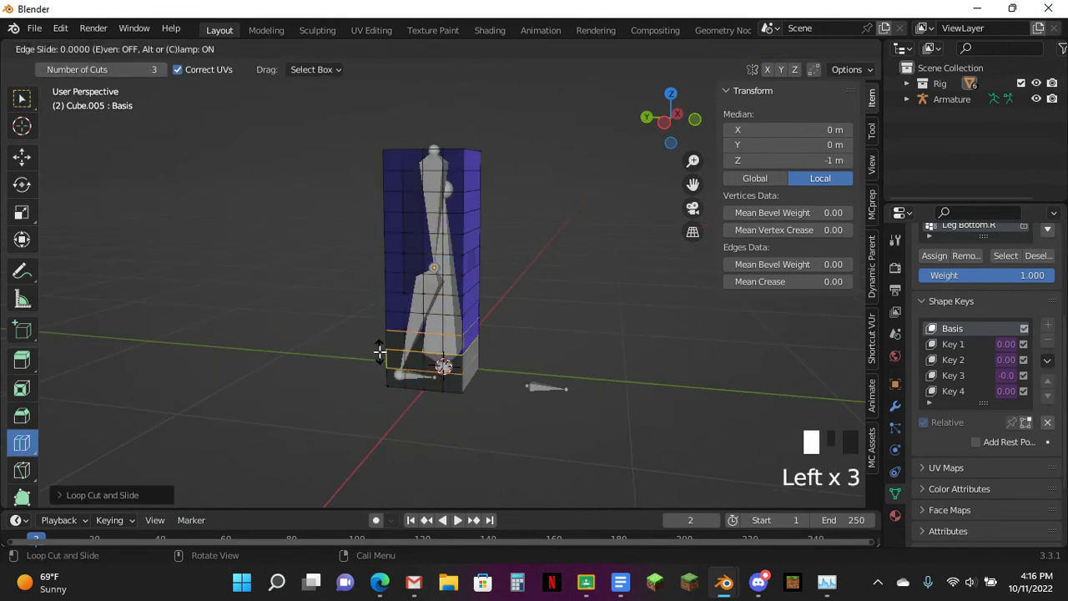
middle_click_drag(467, 230, 395, 257)
left_click(394, 218)
key("Tab")
Move Foot.R in Pose Mode to test the subdivided leg, and clear its location.
key("ctrl+Tab")
left_click(417, 355)
key("ctrl+Tab")
key("g")
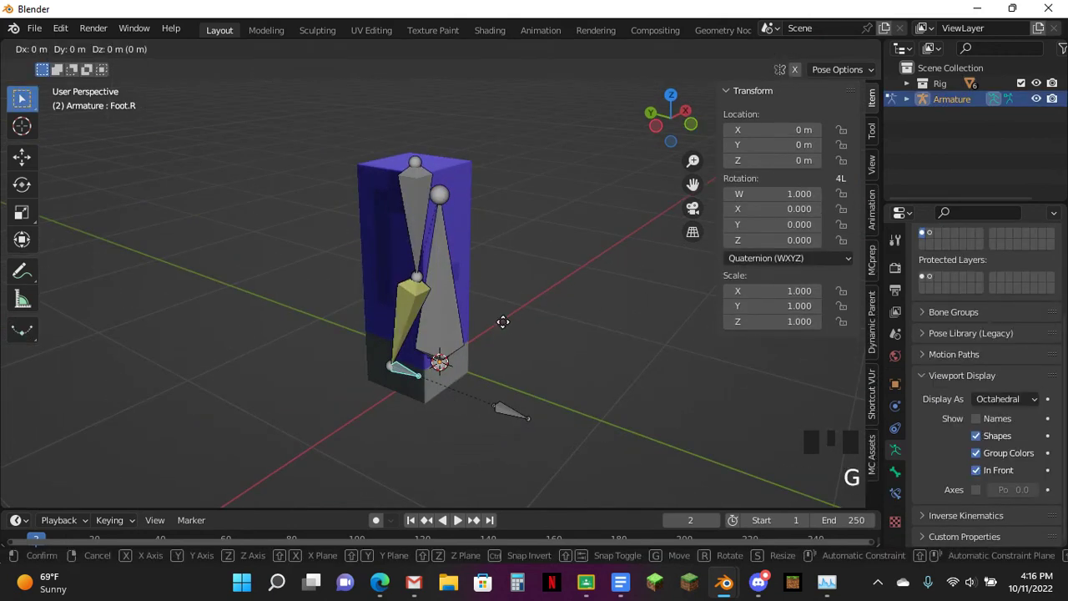
left_click(497, 305)
scroll(496, 305, "up", 2)
middle_click_drag(497, 305, 280, 325)
key("alt+g")
Bend the leg again with Foot.R, try a rotation, and reset the bone's location.
key("g")
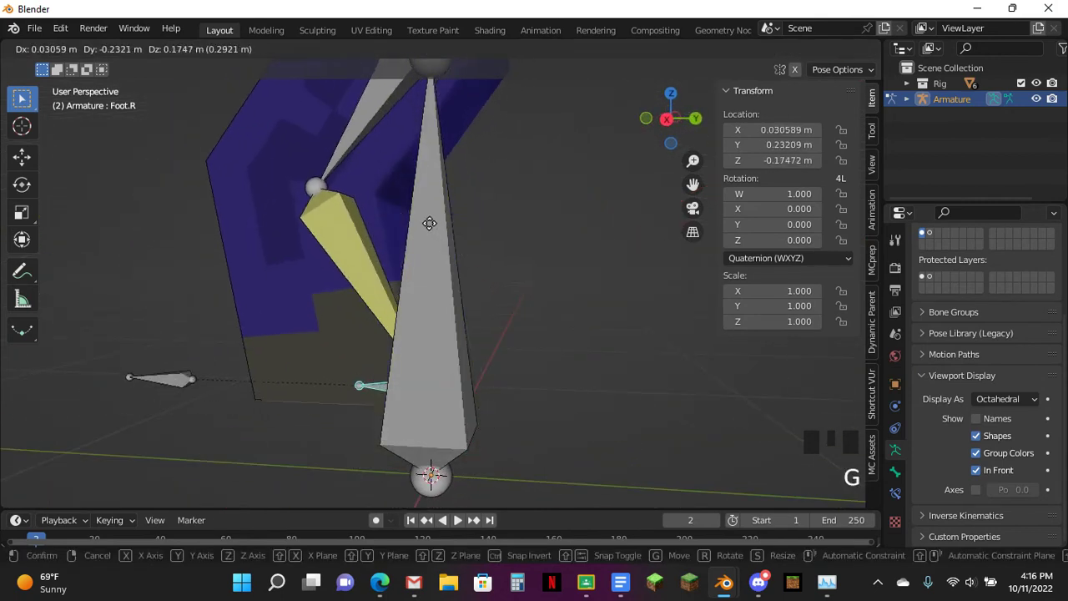
left_click(423, 220)
key("r")
key("Escape")
middle_click_drag(564, 259, 619, 167)
key("alt+g")
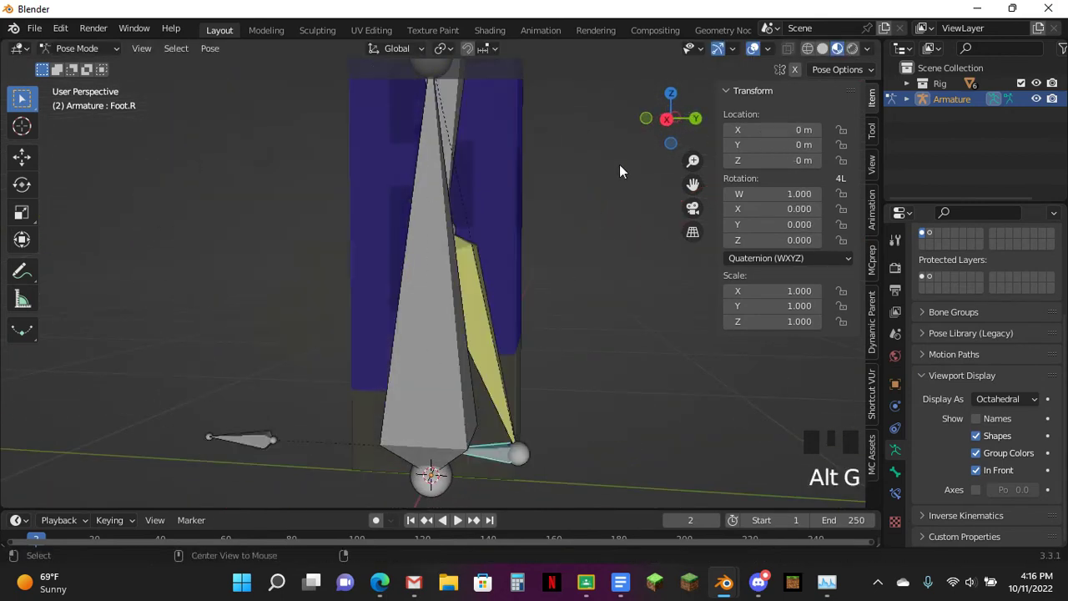
Hide the large central bone in right view and select Foot.R.
left_click(670, 119)
key("r")
key("Escape")
scroll(624, 315, "down", 3)
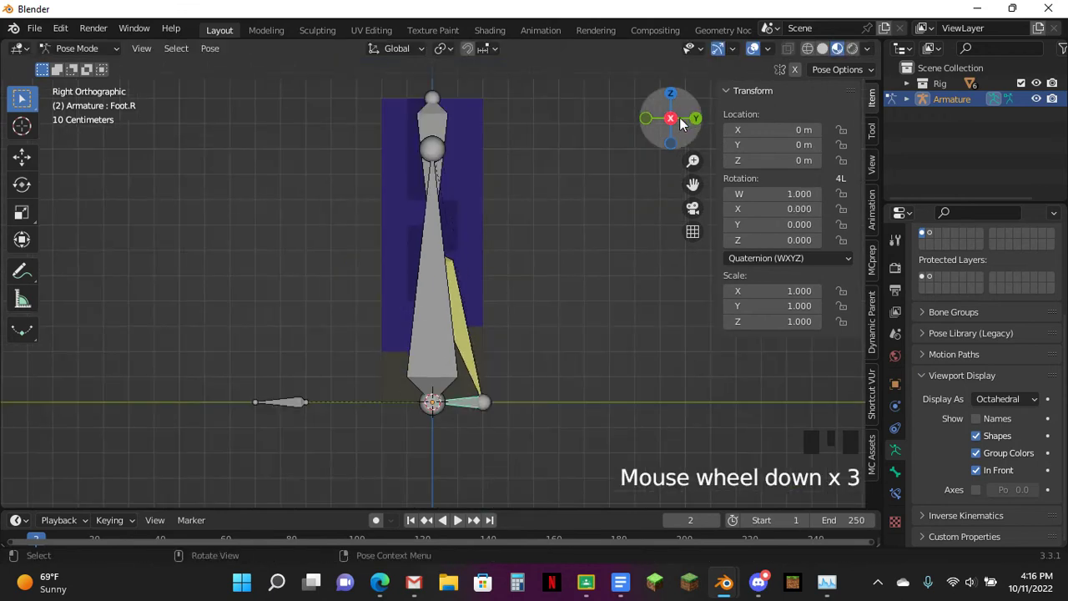
key("h")
left_click(497, 428)
Move Foot.R in right view to bend the knee, and rotate it to test the foot's angle.
key("r")
key("Escape")
key("g")
left_click(499, 343)
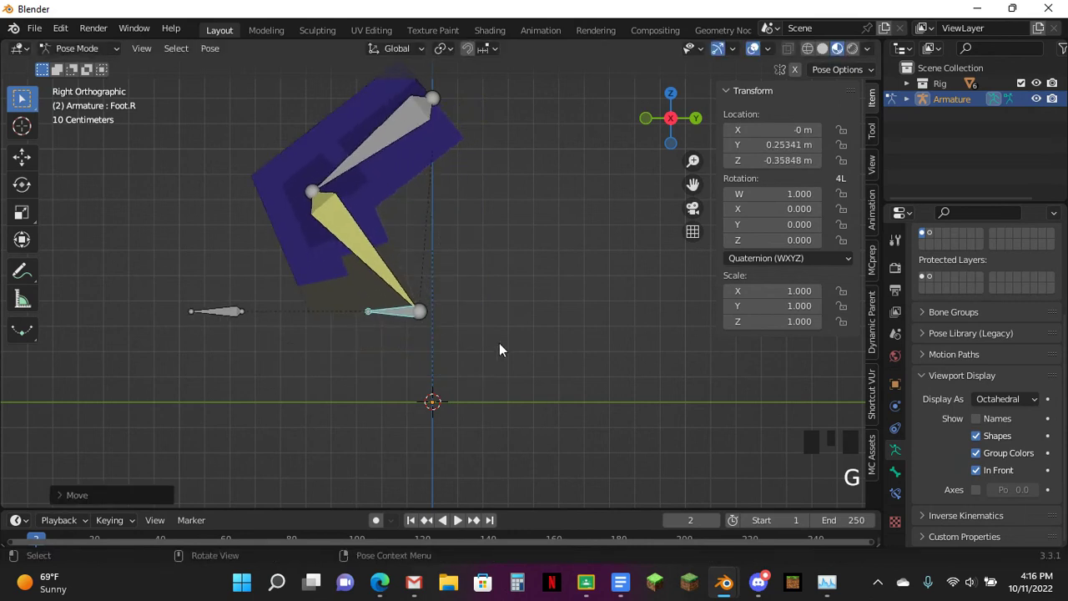
key("r")
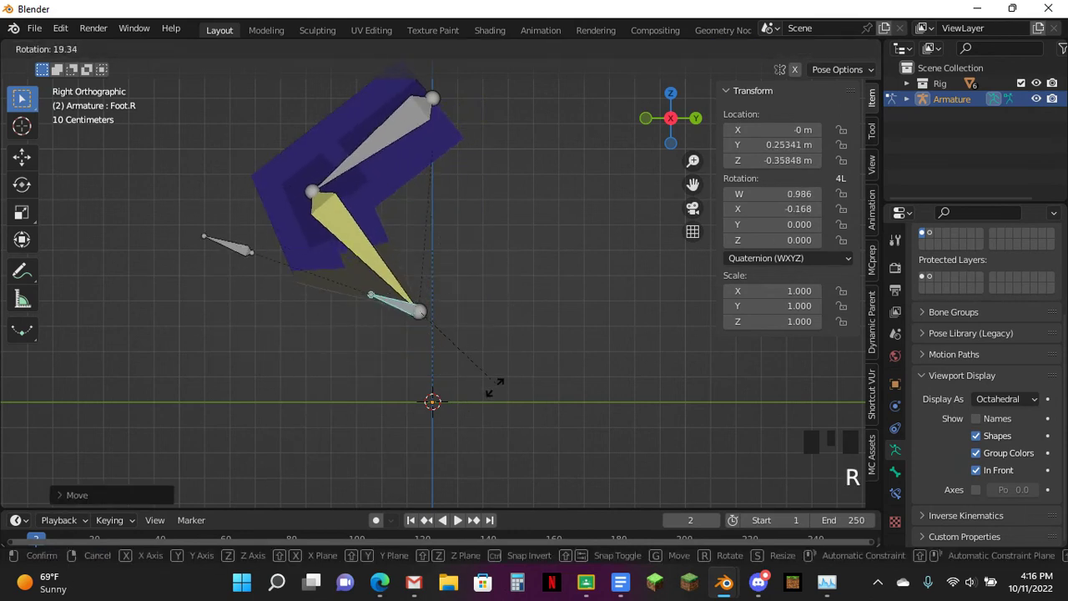
left_click(491, 391)
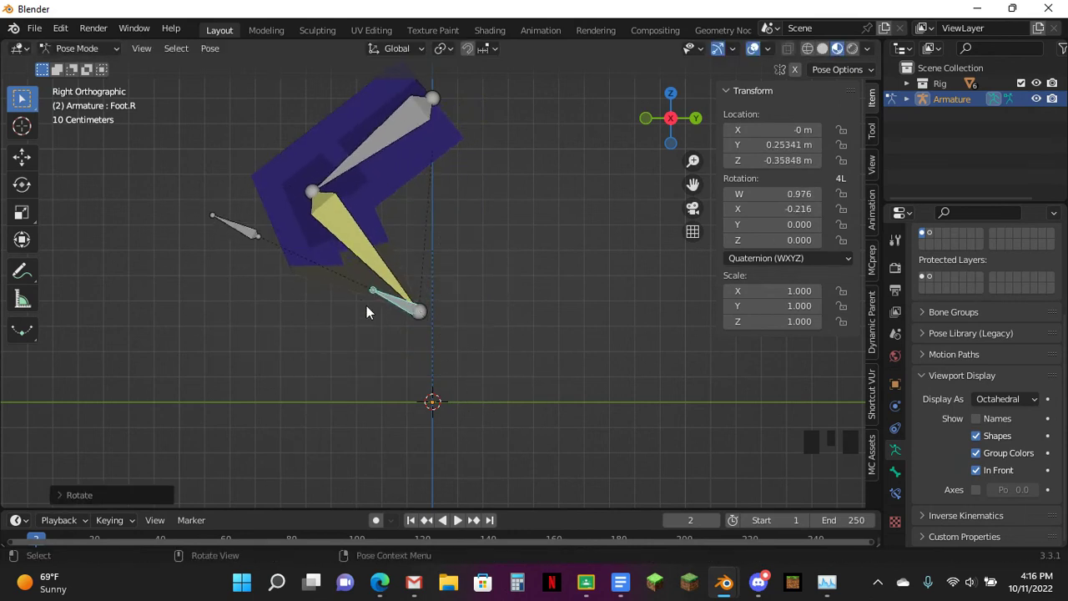
Select the leg mesh in Object Mode and set Key 3's value range to -2 through 2.
key("ctrl+Tab")
left_click(350, 238)
left_click(323, 255)
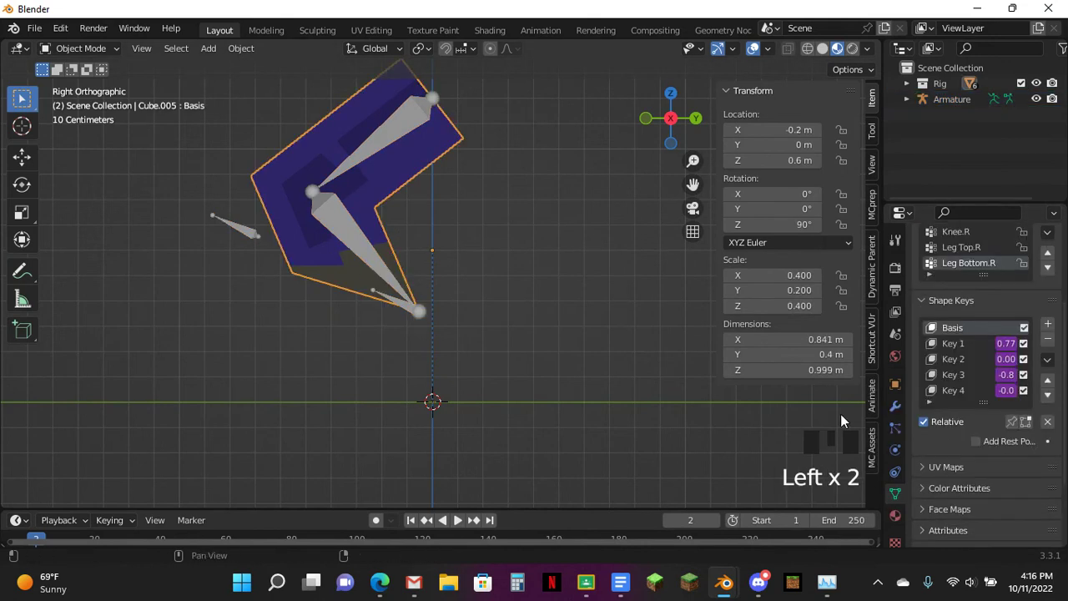
left_click(964, 375)
scroll(976, 367, "down", 1)
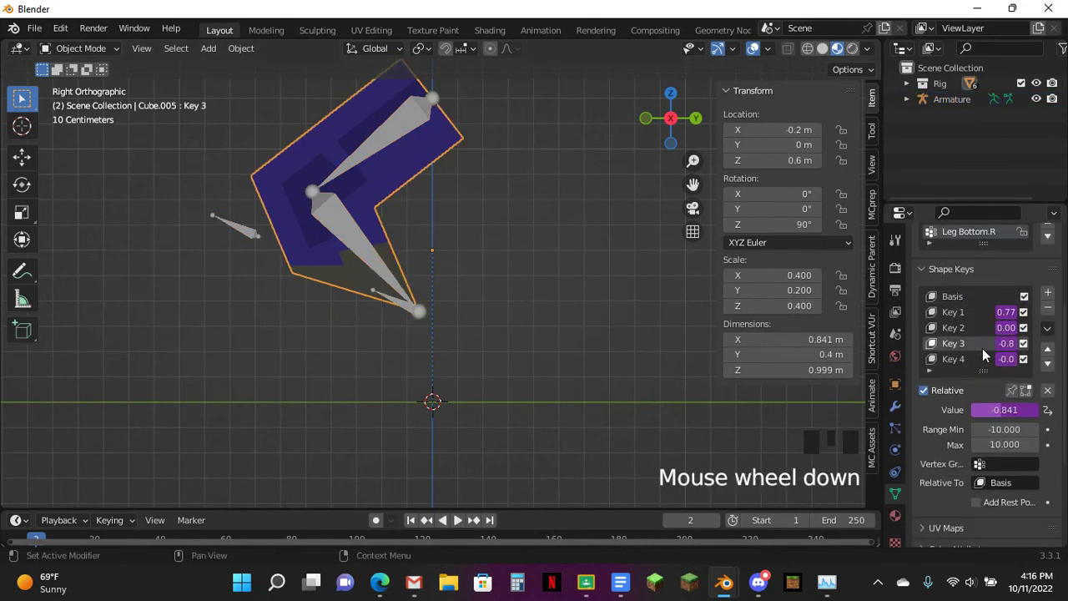
left_click(1011, 430)
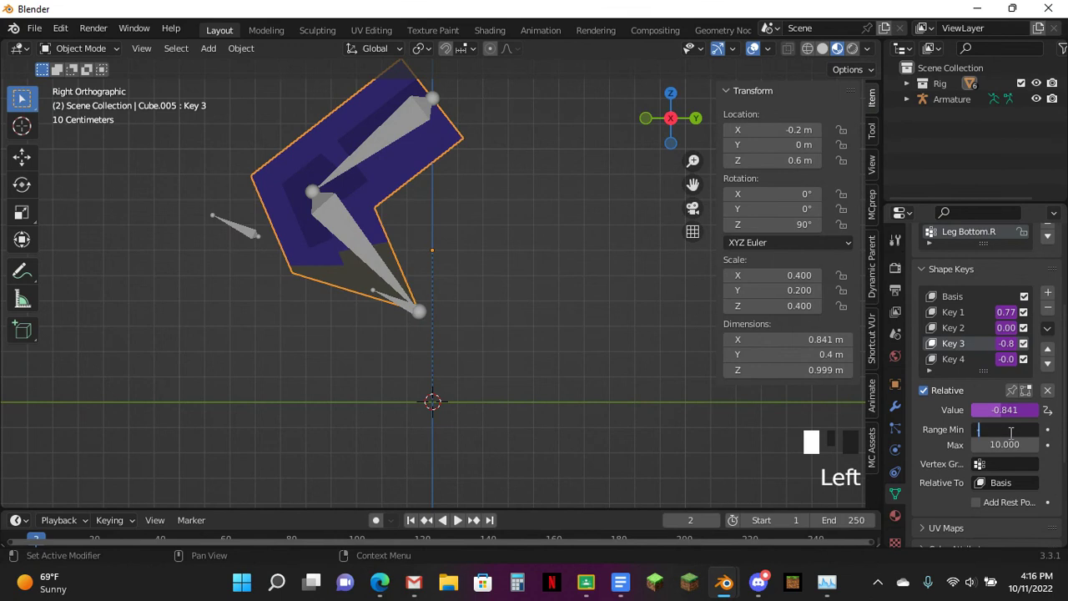
scroll(1011, 430, "up", 1)
left_click(1009, 474)
Set Key 4's value range to a maximum of 2 and a minimum of -2.
left_click(973, 391)
left_click(983, 392)
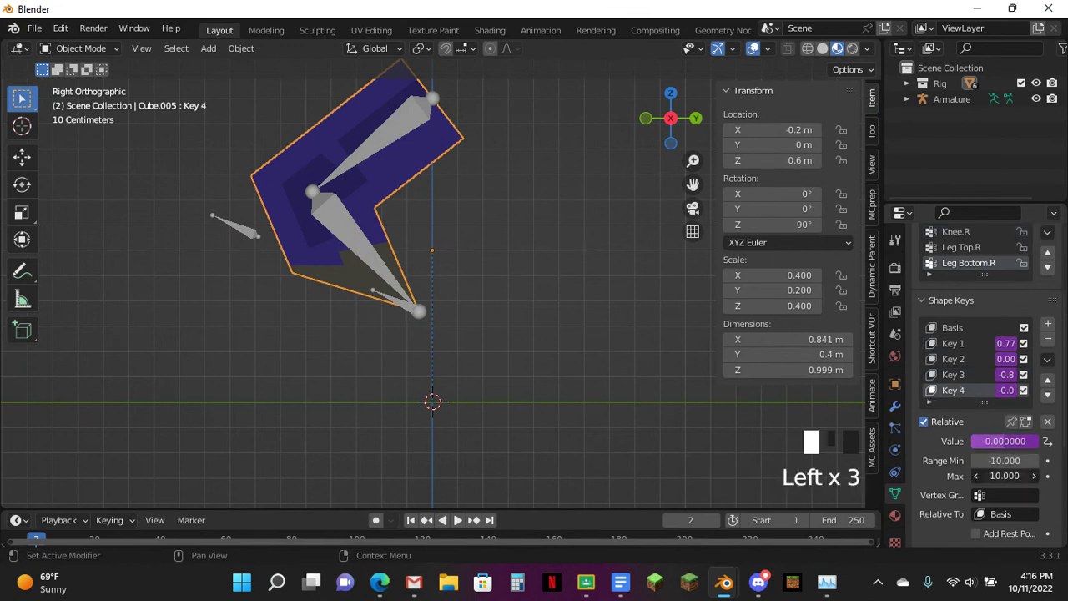
type("2")
key("Return")
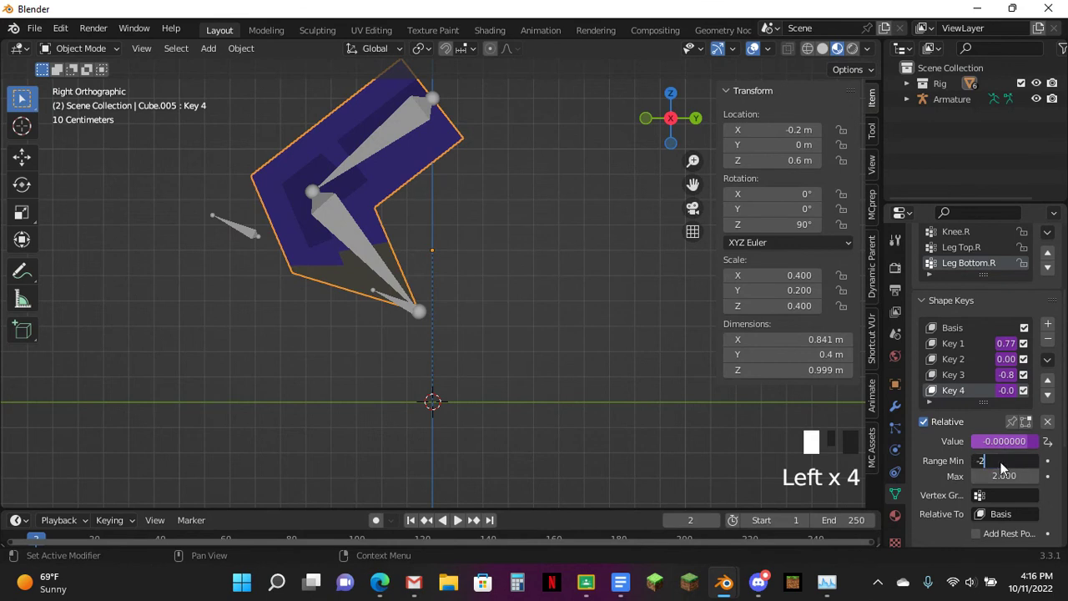
Return to the armature's Pose Mode, try rotating and moving Foot.R, and clear its location.
left_click(422, 311)
key("ctrl+Tab")
key("r")
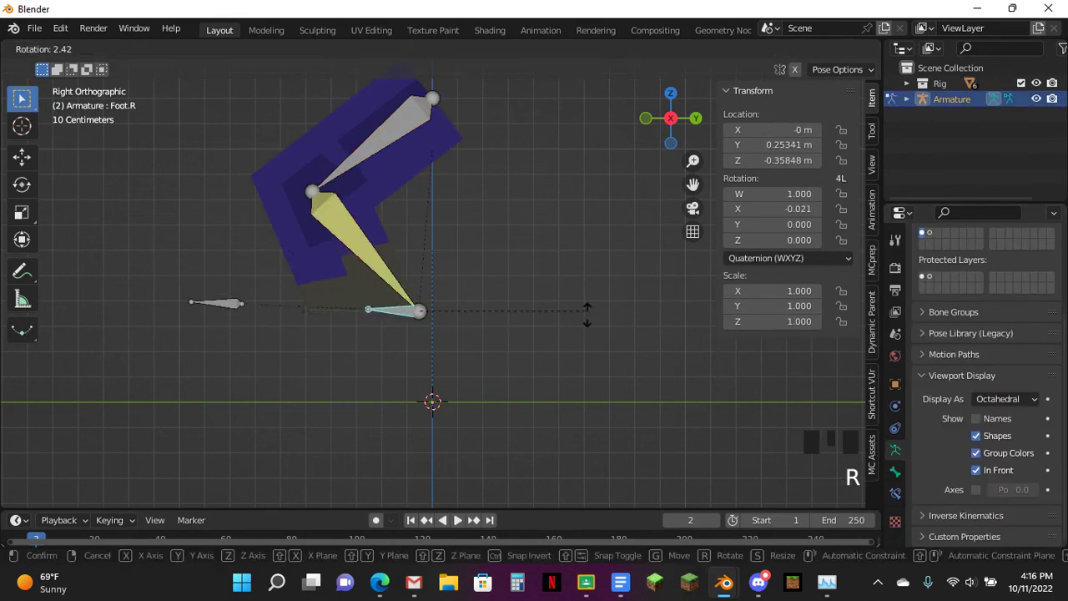
key("Escape")
key("g")
key("Escape")
key("alt+g")
Move Foot.R up behind the leg, test a large rotation, and undo that rotation.
key("g")
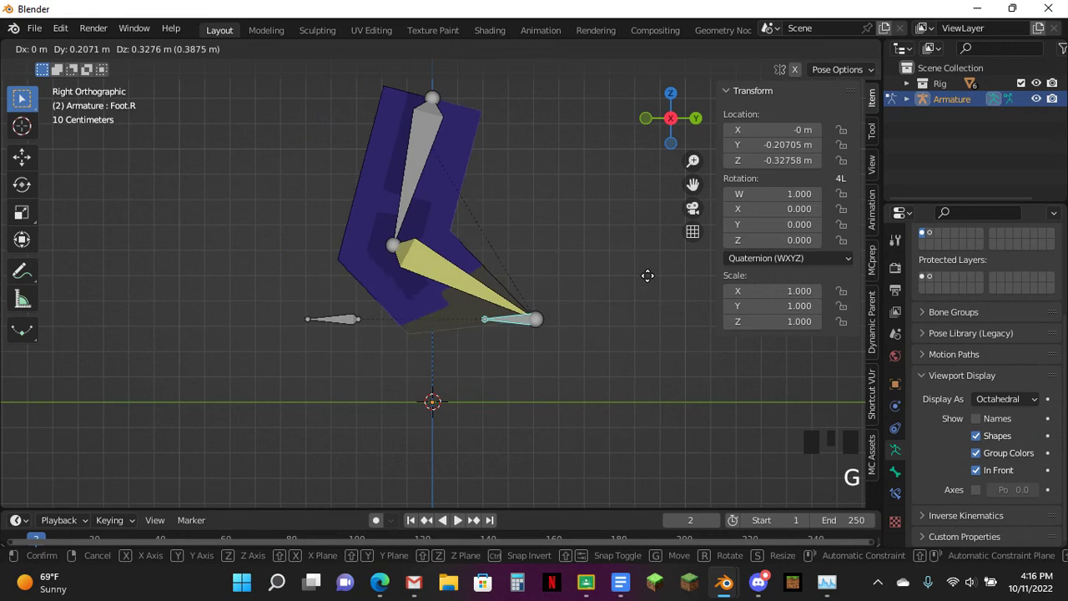
left_click(656, 202)
key("r")
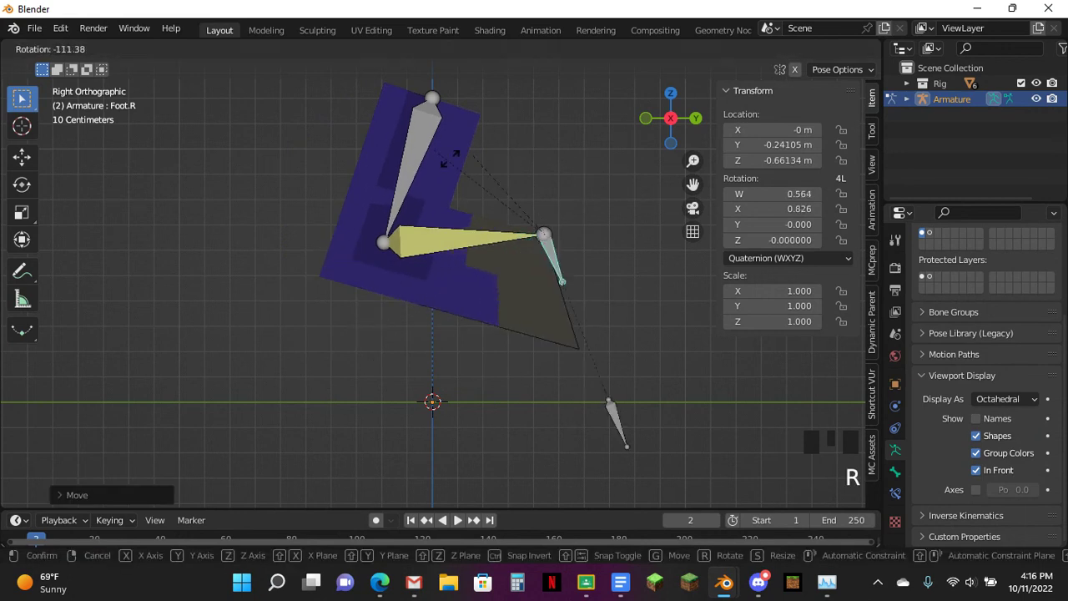
left_click(662, 279)
key("ctrl+z")
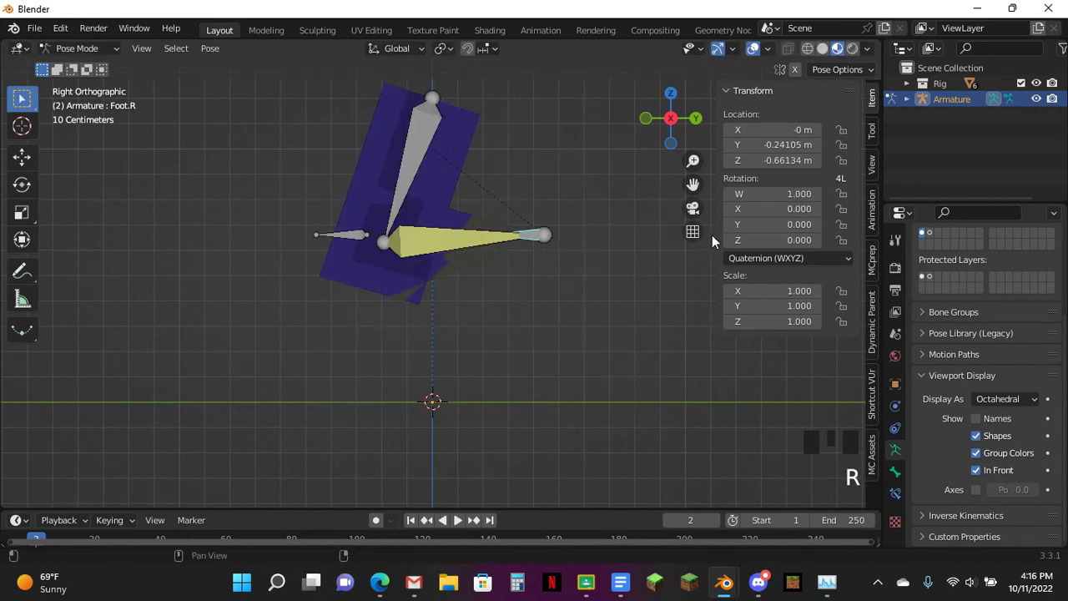
key("r")
key("Escape")
Select the leg mesh in Object Mode, set Key 4's Range Min to -1, and edit Key 3's Range Min.
key("ctrl+Tab")
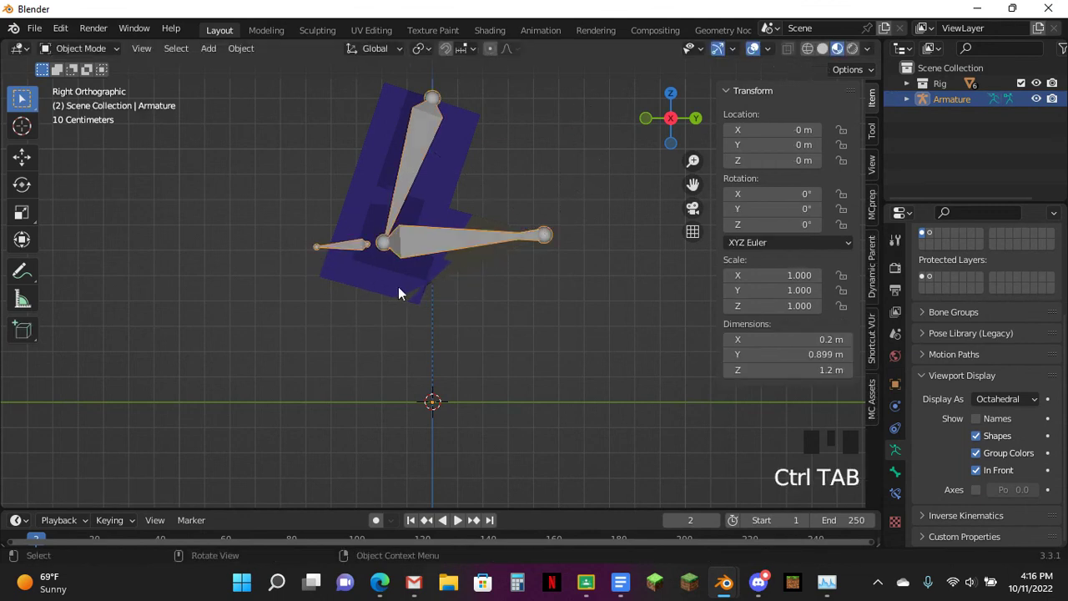
left_click(398, 286)
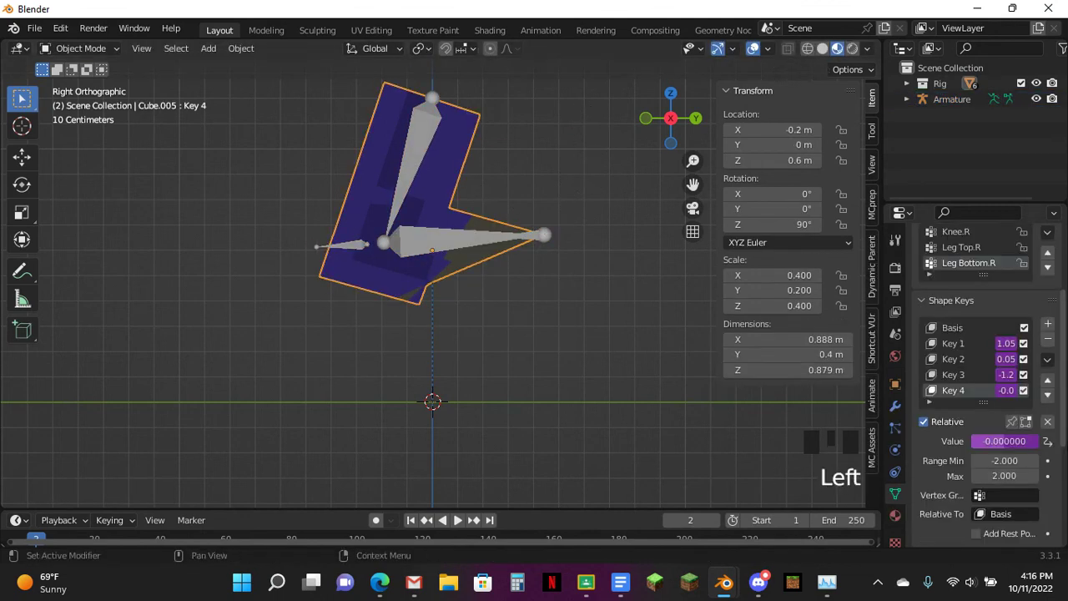
left_click(999, 461)
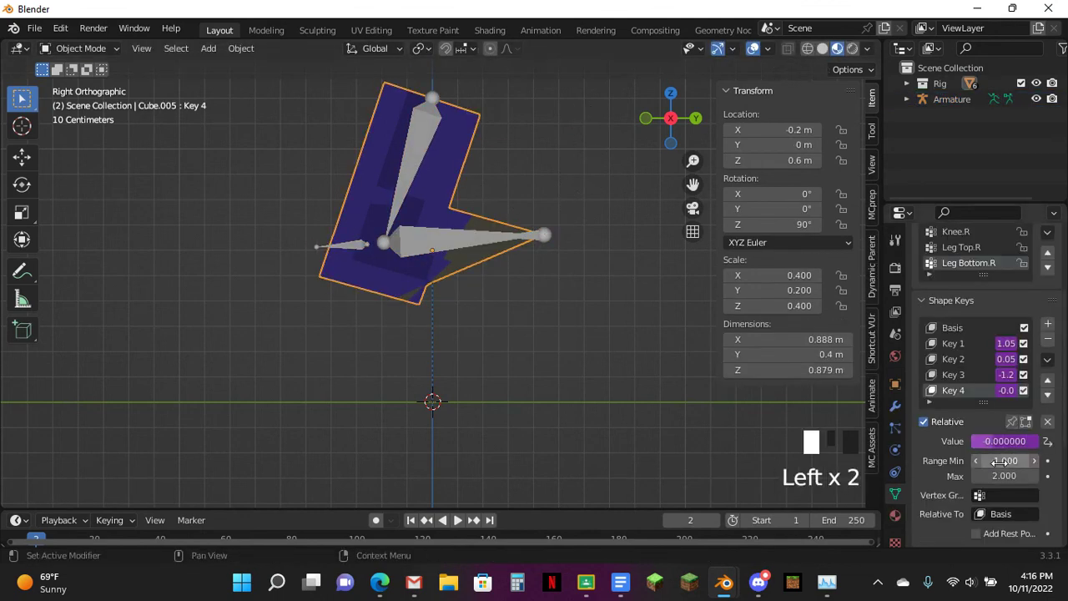
left_click(980, 376)
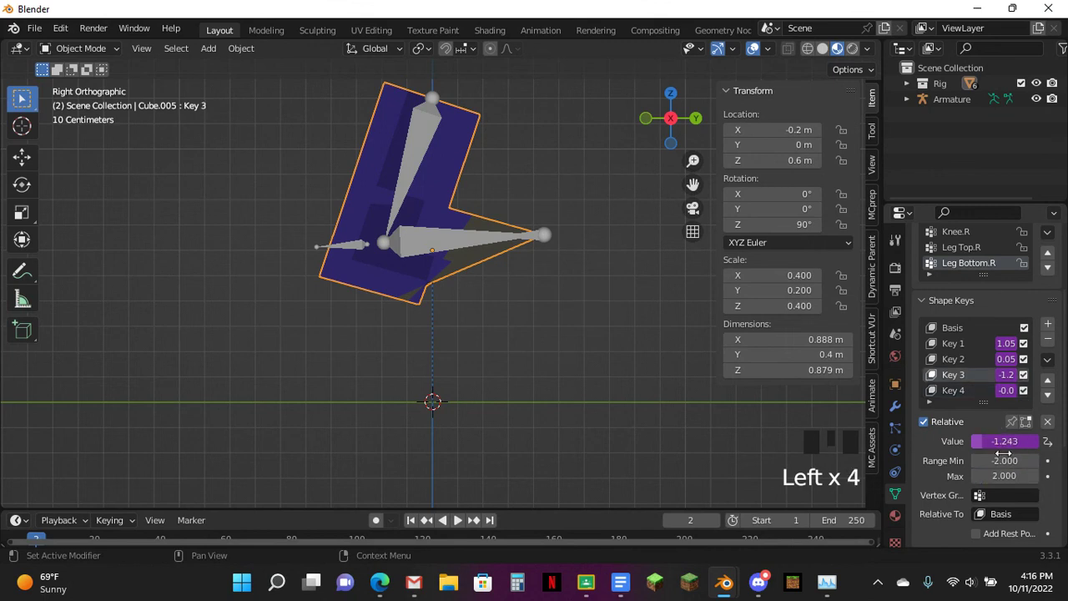
key("Return")
Pose the armature again by lifting Foot.R to bend the knee and rotating the foot.
left_click(586, 294)
left_click(485, 240)
key("ctrl+Tab")
key("g")
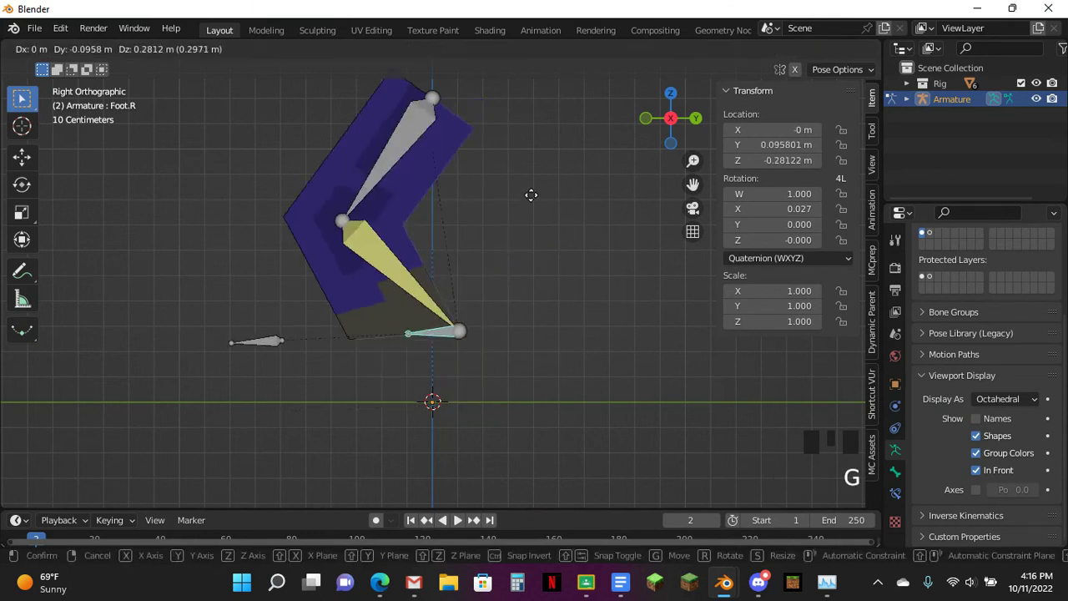
left_click(526, 218)
key("r")
right_click(409, 123)
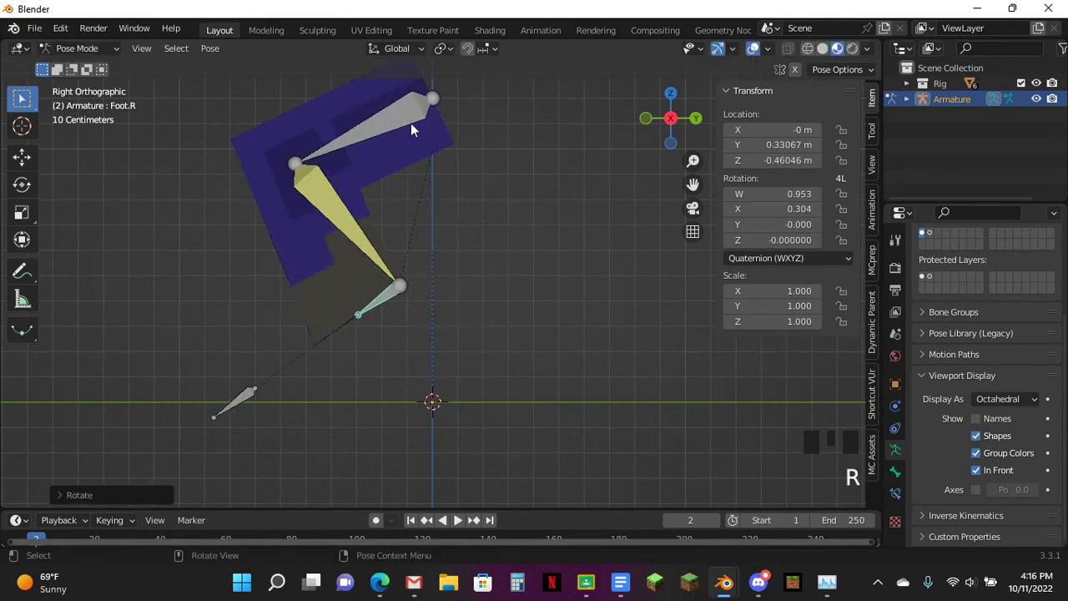
Move Foot.R to another position, try a rotation, and clear its location.
key("g")
left_click(602, 309)
key("r")
right_click(559, 155)
key("alt+g")
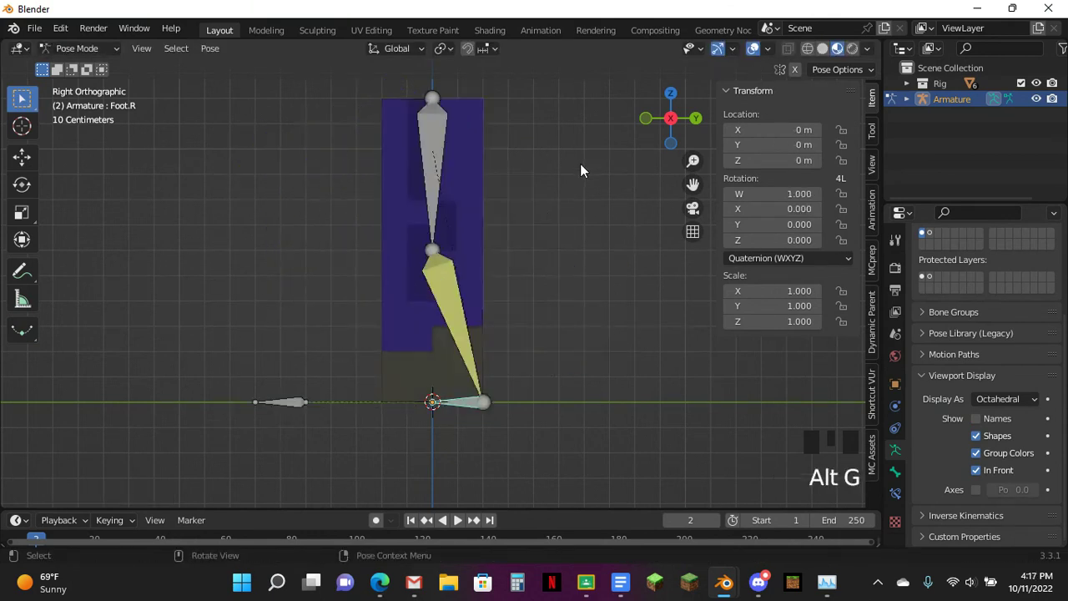
Alternate moving and rotating Foot.R in right view to check the knee and foot deformation.
key("g")
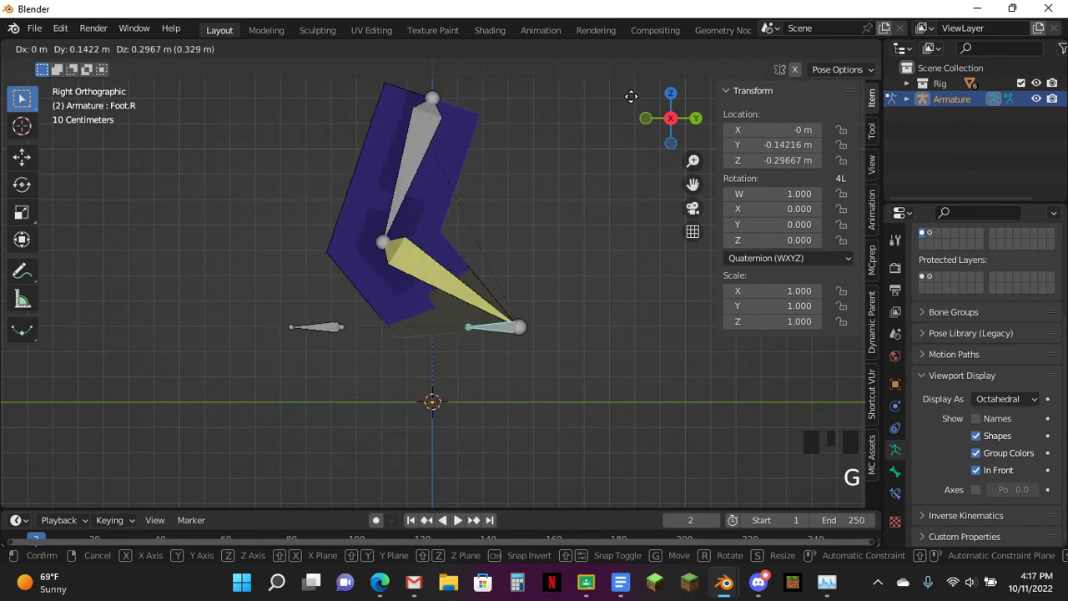
left_click(616, 174)
key("g")
key("r")
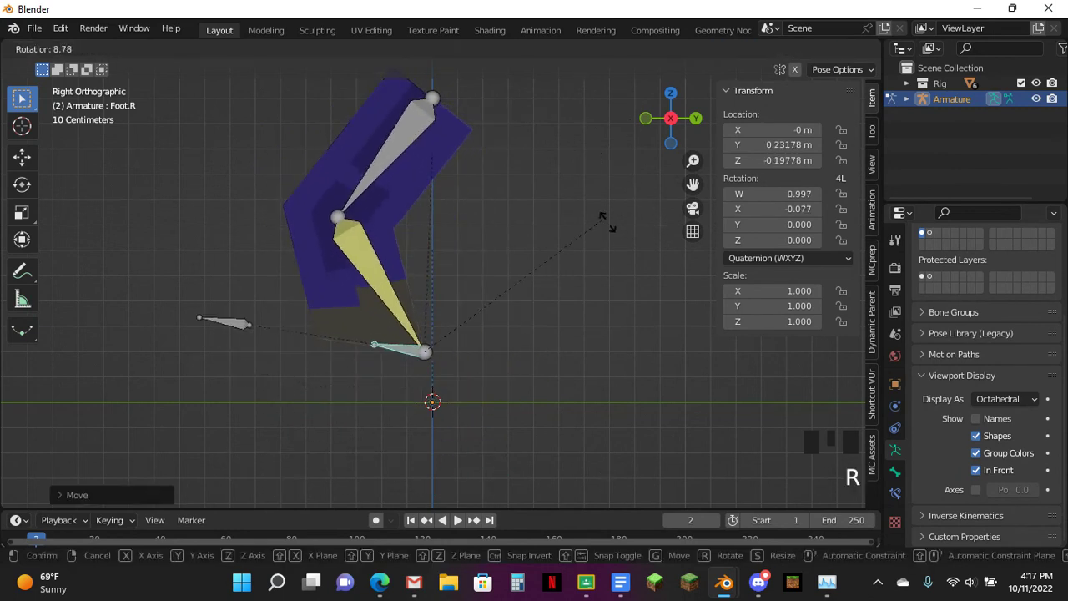
key("g")
key("r")
key("g")
Swing Foot.R forward with further moves and rotations, and clear its rotation and location.
left_click(425, 257)
key("r")
key("r")
key("r")
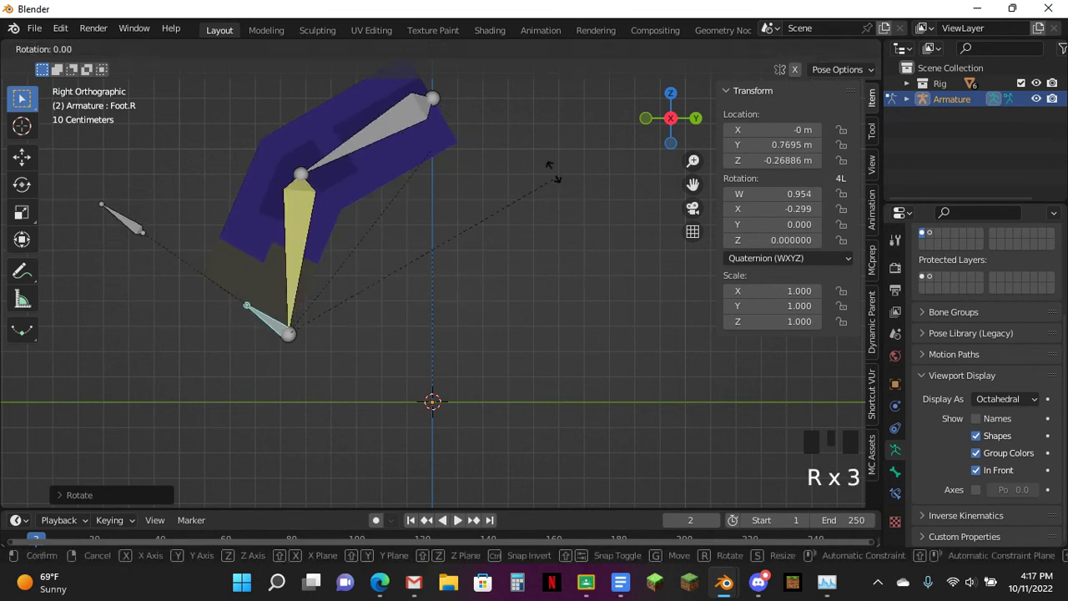
key("g")
left_click(468, 86)
key("g")
left_click(501, 112)
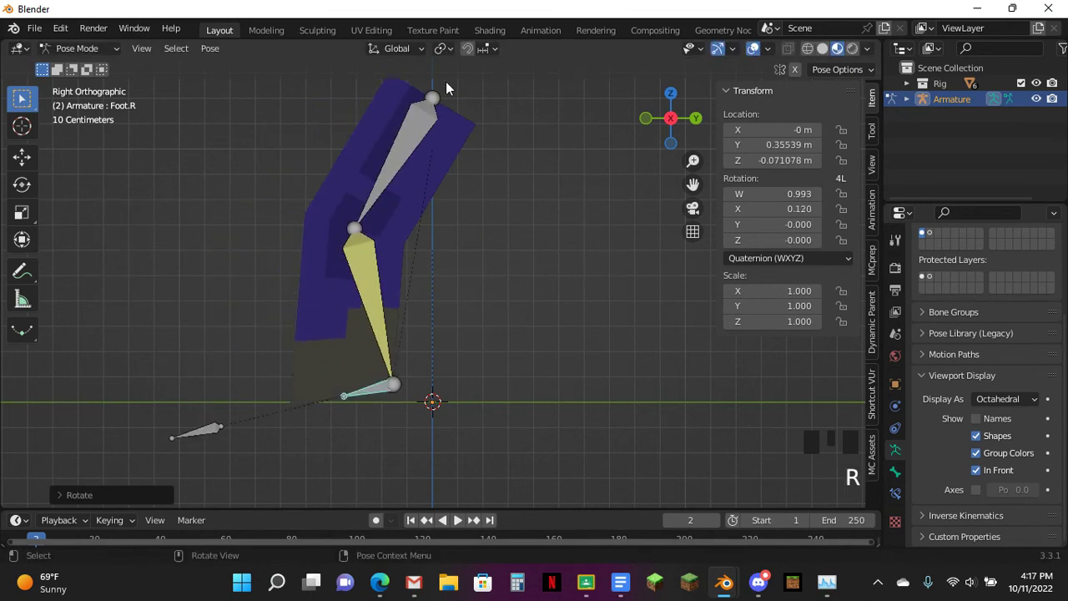
key("alt+r")
key("alt+g")
Test rotating and moving Foot.R in perspective view, and clear its rotation and location.
middle_click_drag(409, 137, 526, 136)
key("r")
left_click(541, 140)
key("alt+r")
key("r")
left_click(581, 279)
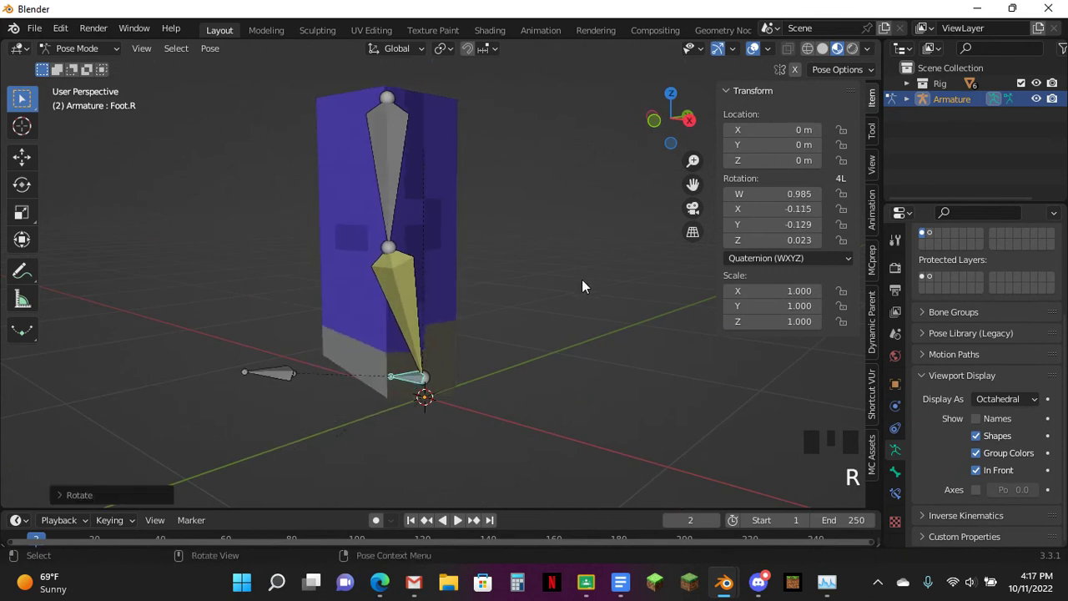
key("g")
key("r")
left_click(545, 228)
key("alt+r")
key("alt+g")
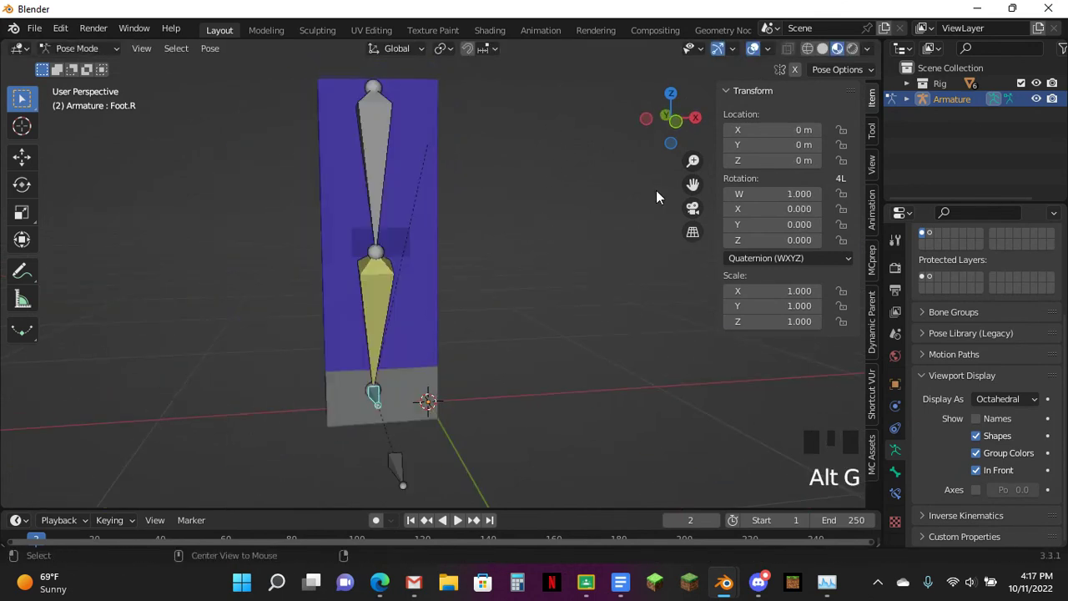
Move Foot.R sideways and upward in perspective view, and clear its location in front view.
middle_click_drag(655, 191, 553, 214)
key("g")
left_click(597, 177)
scroll(598, 184, "up", 3)
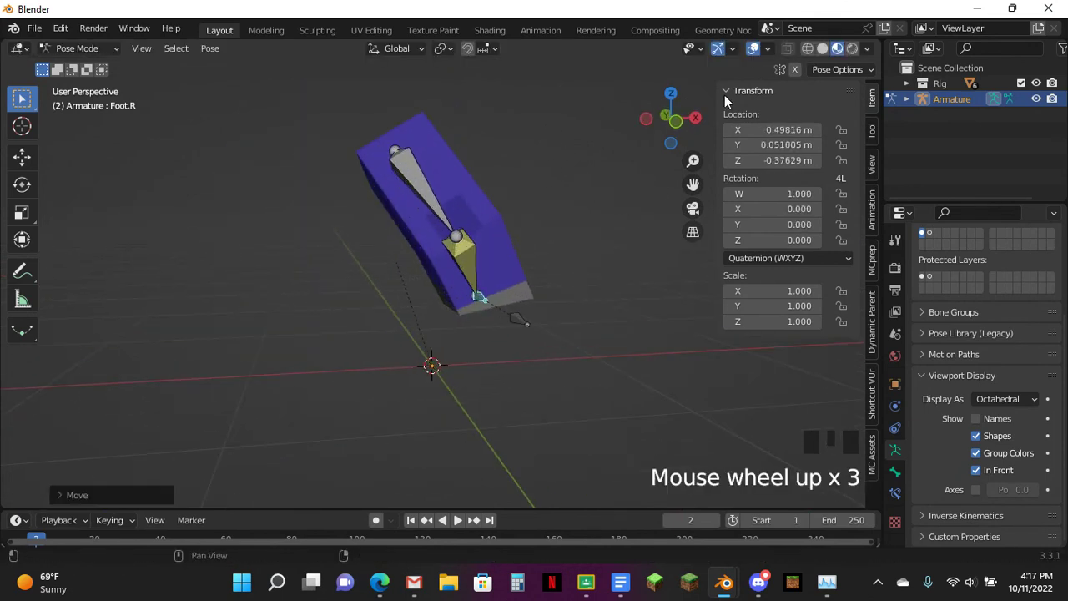
left_click(672, 118)
key("alt+g")
Swing Foot.R out to the side in front view twice, clearing its location after each test.
key("g")
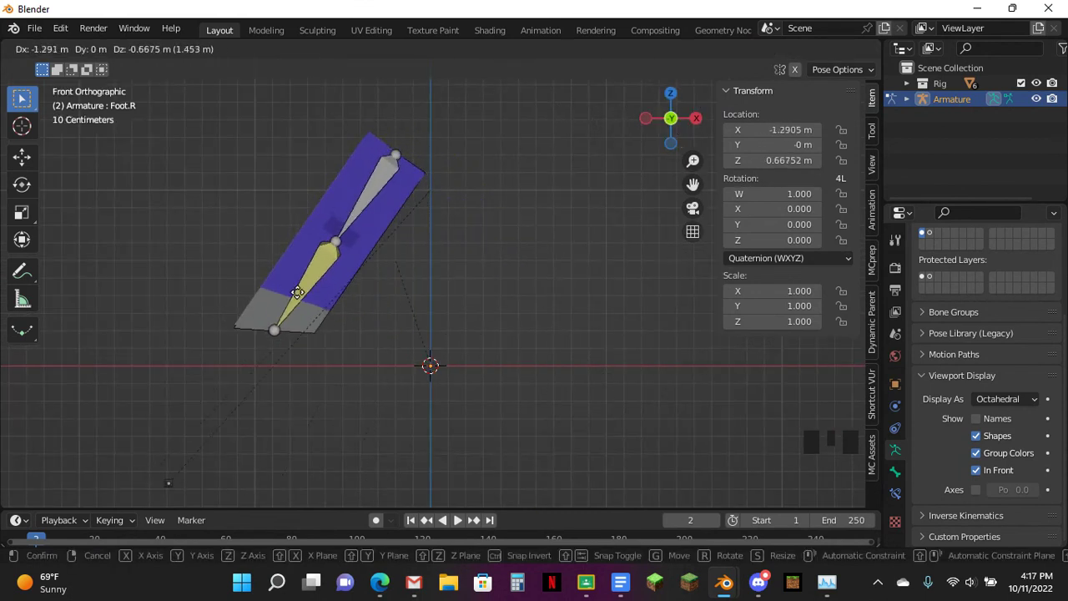
left_click(621, 369)
key("alt+g")
key("g")
left_click(628, 327)
key("alt+g")
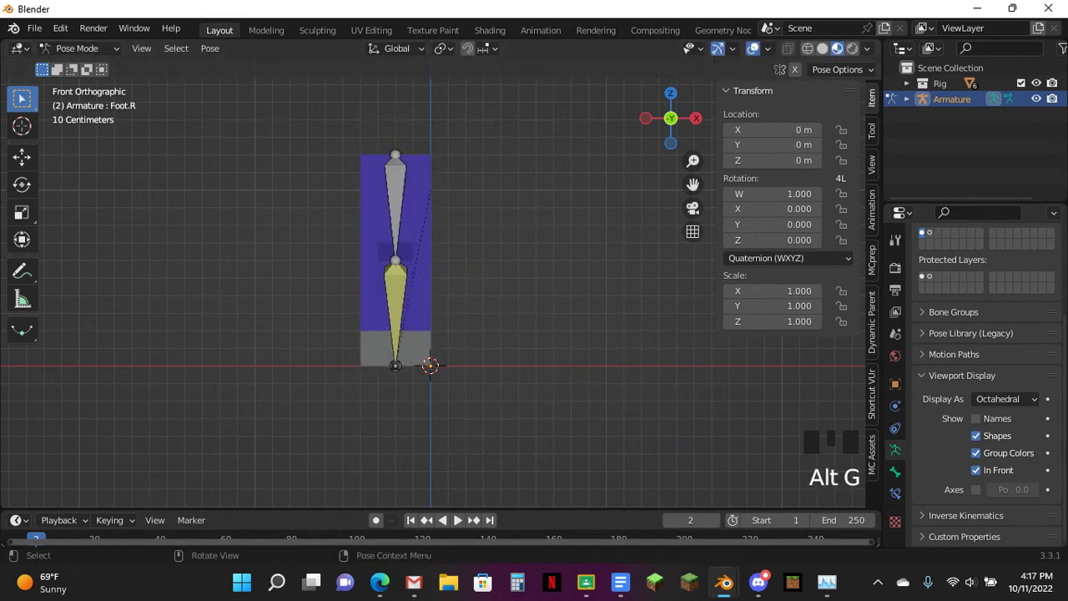